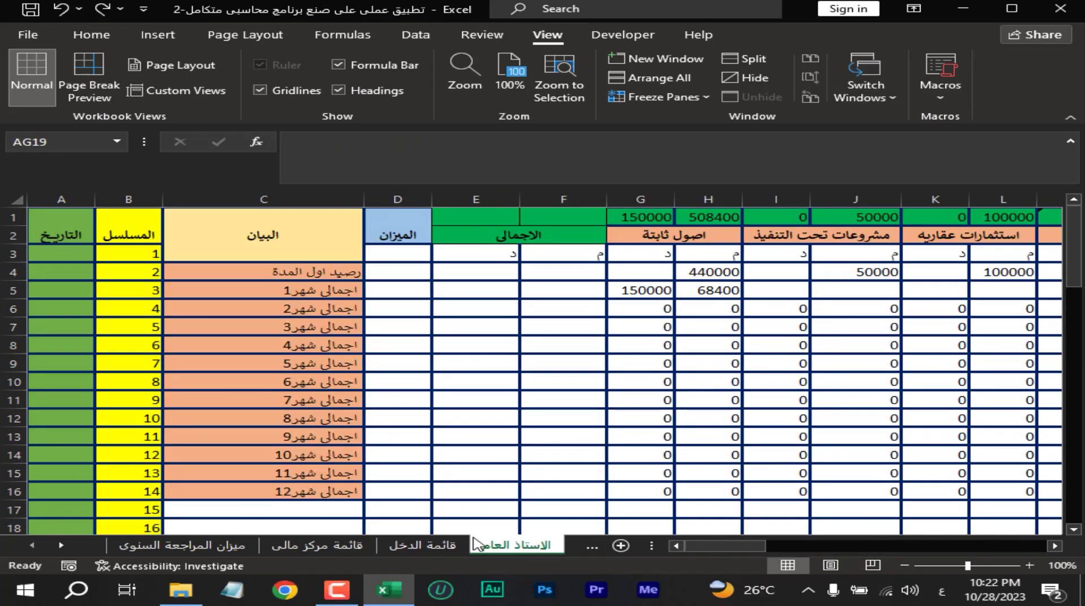
Browse the sheet tabs and open the empty journal copy يوميه امريكية (2).
{"action": "left_click", "coordinate": [62, 546]}
{"action": "left_click", "coordinate": [62, 546]}
{"action": "left_click", "coordinate": [373, 546]}
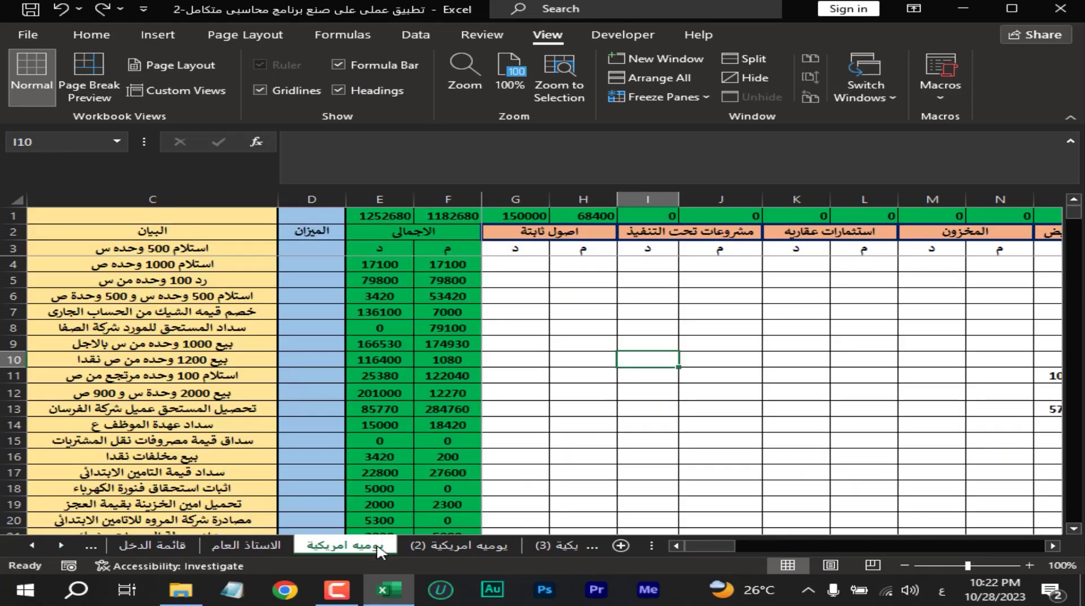
{"action": "left_click", "coordinate": [459, 546]}
{"action": "left_click", "coordinate": [62, 546]}
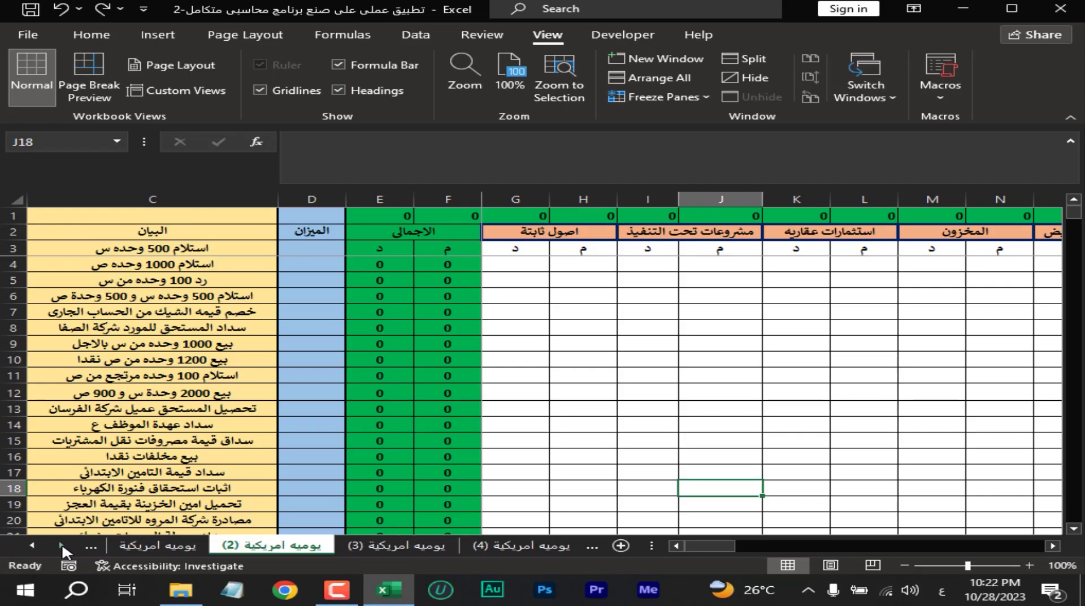
{"action": "left_click", "coordinate": [62, 545]}
{"action": "left_click", "coordinate": [63, 545]}
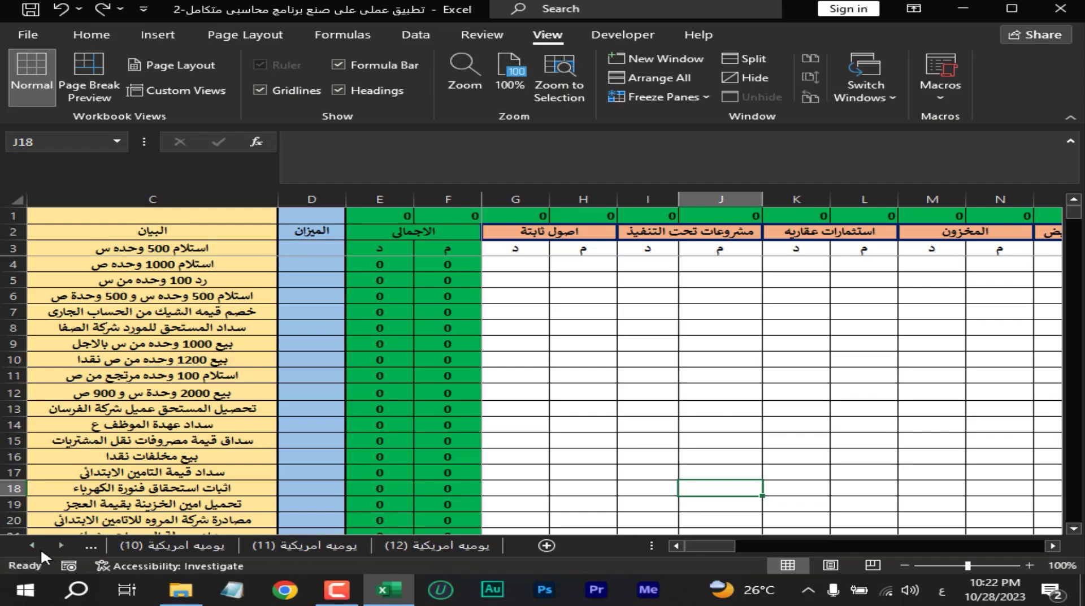
{"action": "left_click", "coordinate": [41, 548]}
{"action": "left_click", "coordinate": [41, 548]}
{"action": "left_click", "coordinate": [41, 547]}
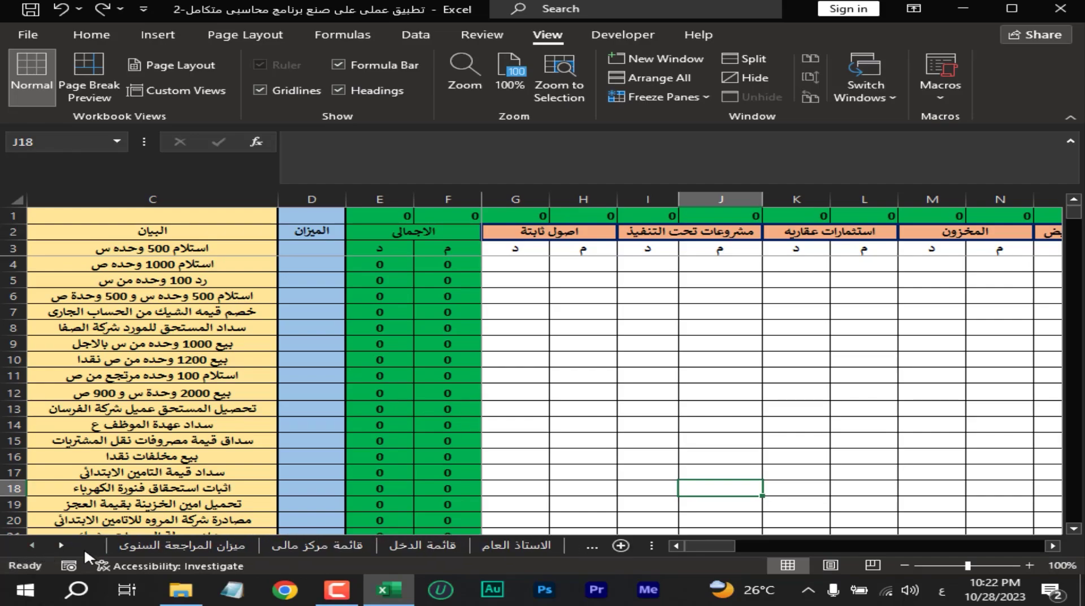
Compare the filled يوميه امريكية journal with its copy (2), ending on the filled journal.
{"action": "left_click", "coordinate": [62, 546]}
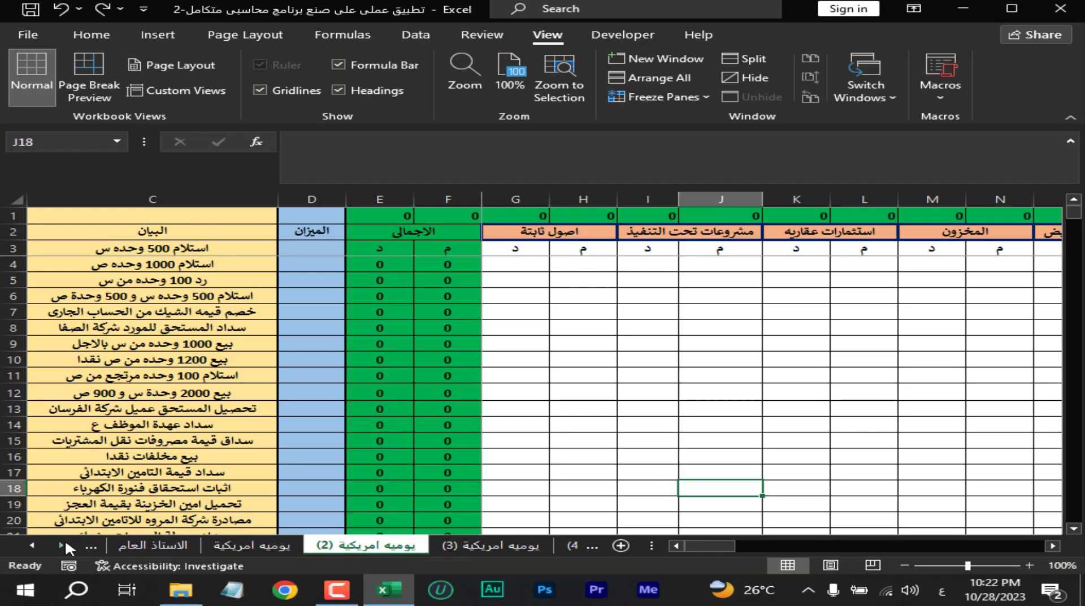
{"action": "left_click", "coordinate": [62, 546]}
{"action": "left_click", "coordinate": [32, 546]}
{"action": "left_click", "coordinate": [236, 546]}
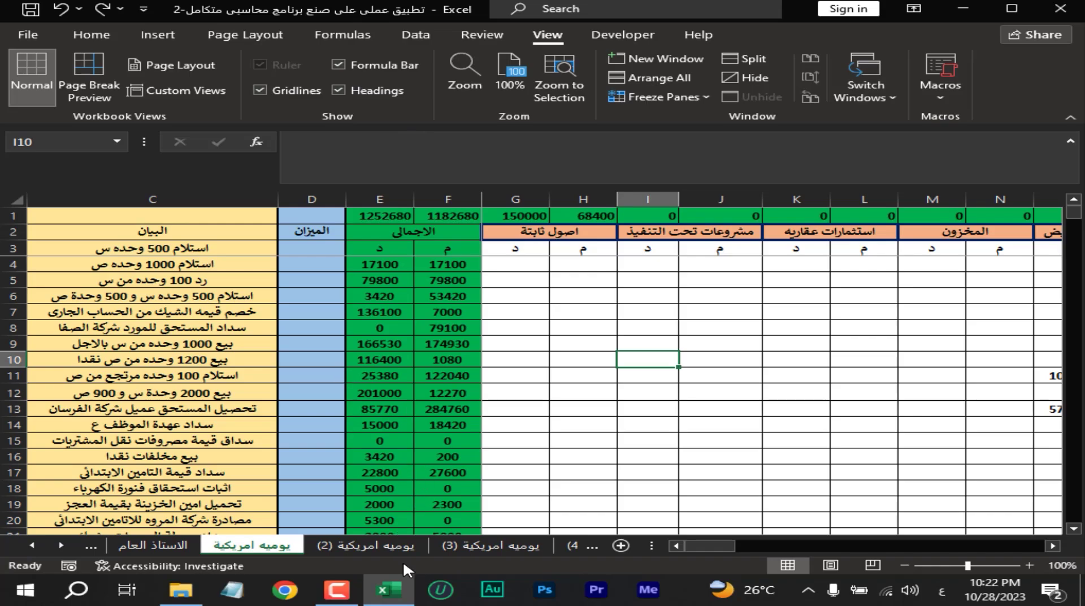
{"action": "left_click", "coordinate": [365, 545]}
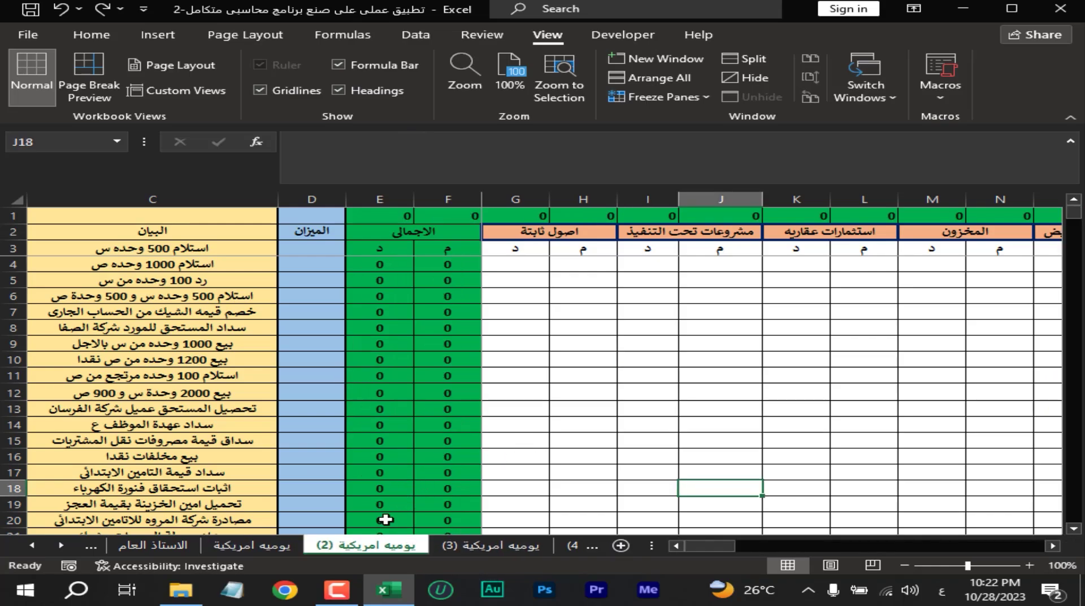
{"action": "left_click", "coordinate": [264, 548]}
Inspect the SUMIF total in F4, then try Paste Special on G4 and cancel it.
{"action": "left_click", "coordinate": [442, 268]}
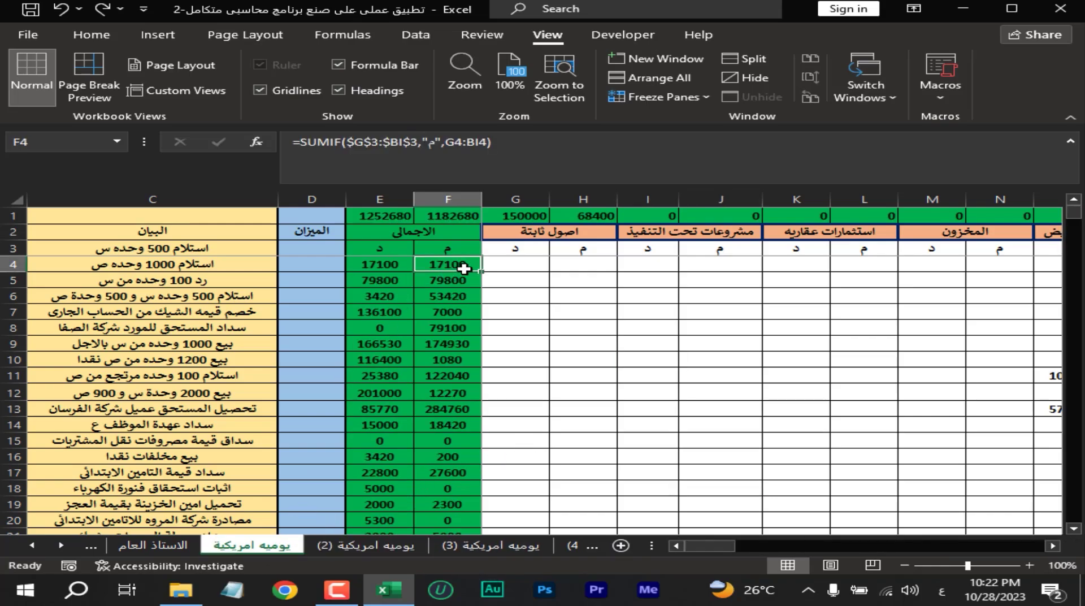
{"action": "right_click", "coordinate": [522, 269]}
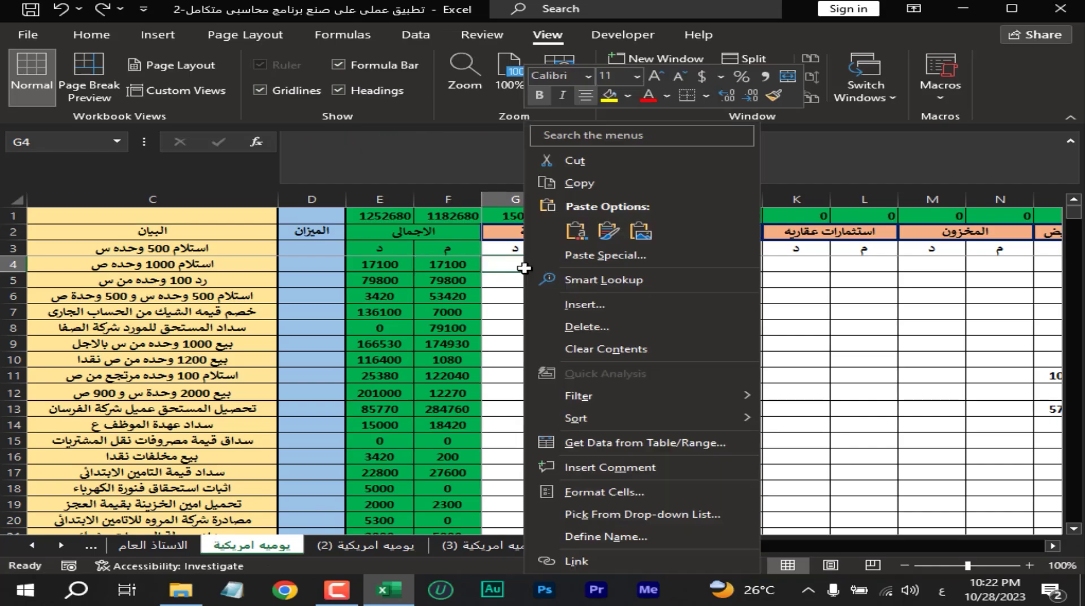
{"action": "left_click", "coordinate": [608, 267]}
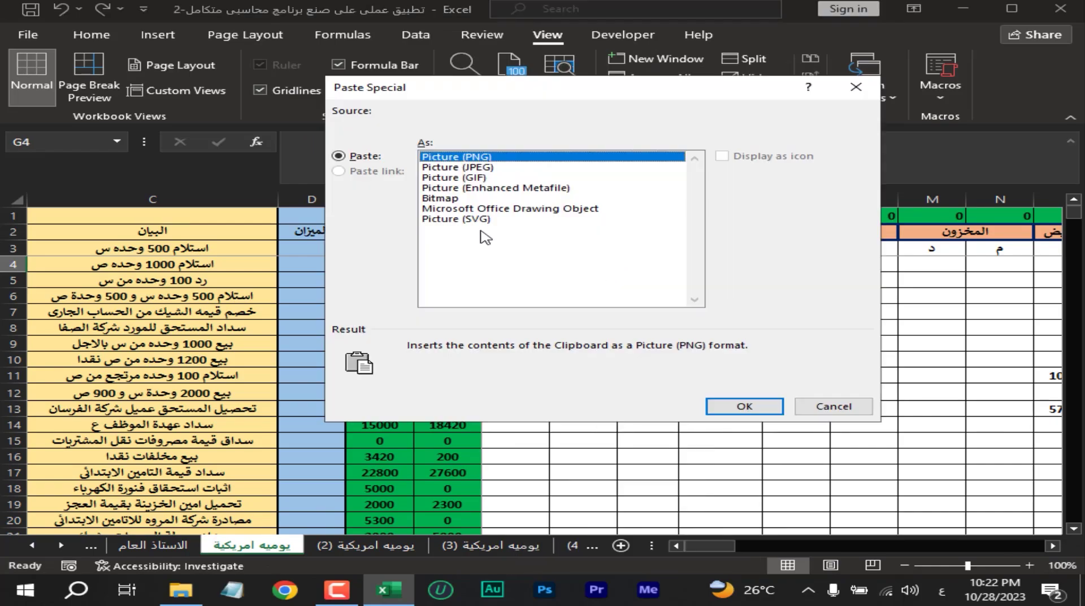
{"action": "left_click", "coordinate": [856, 86]}
Copy the F4 total formula without pasting it, then move via الاستاذ العام to يوميه امريكية (2).
{"action": "right_click", "coordinate": [447, 264]}
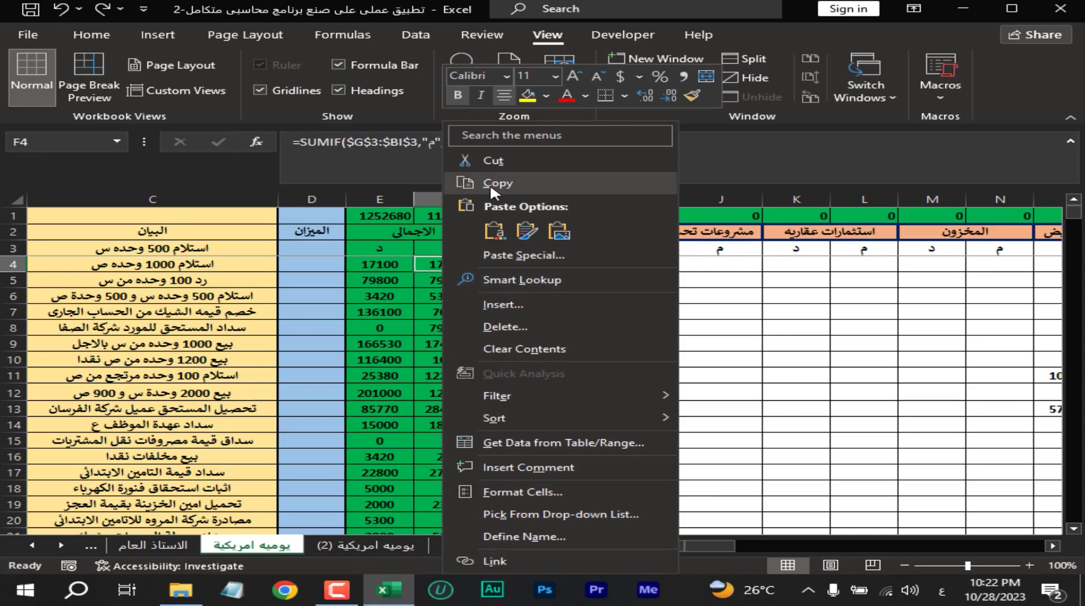
{"action": "left_click", "coordinate": [496, 113]}
{"action": "right_click", "coordinate": [517, 267]}
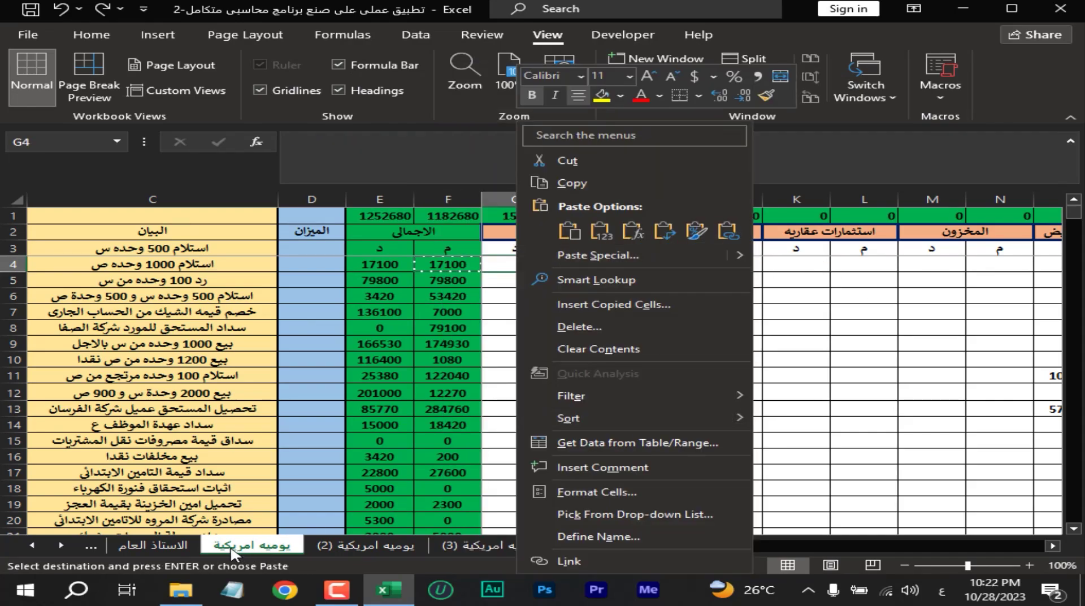
{"action": "left_click", "coordinate": [190, 546]}
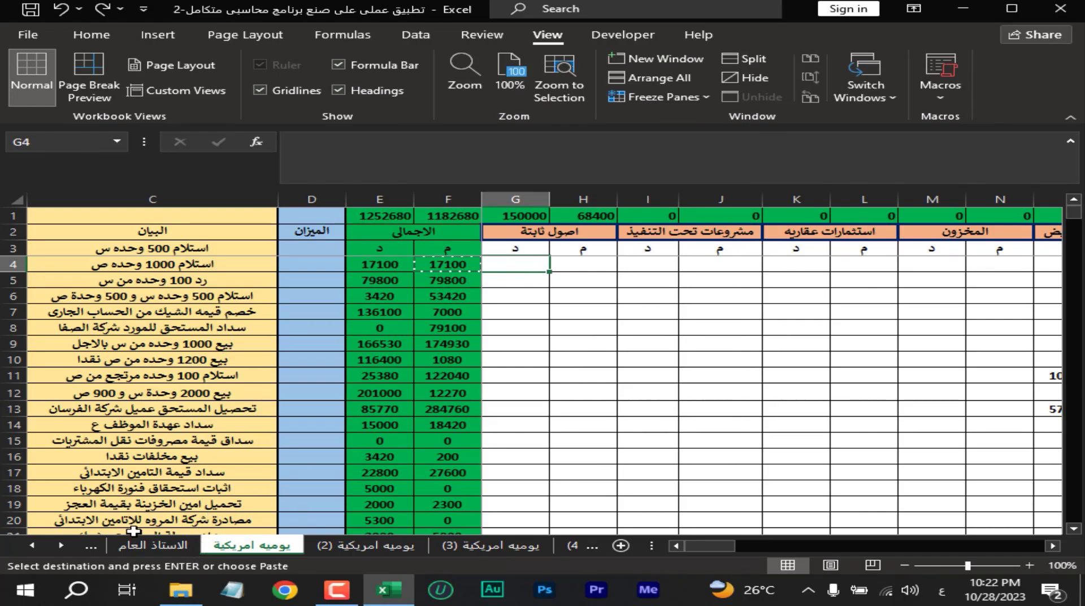
{"action": "left_click", "coordinate": [152, 545]}
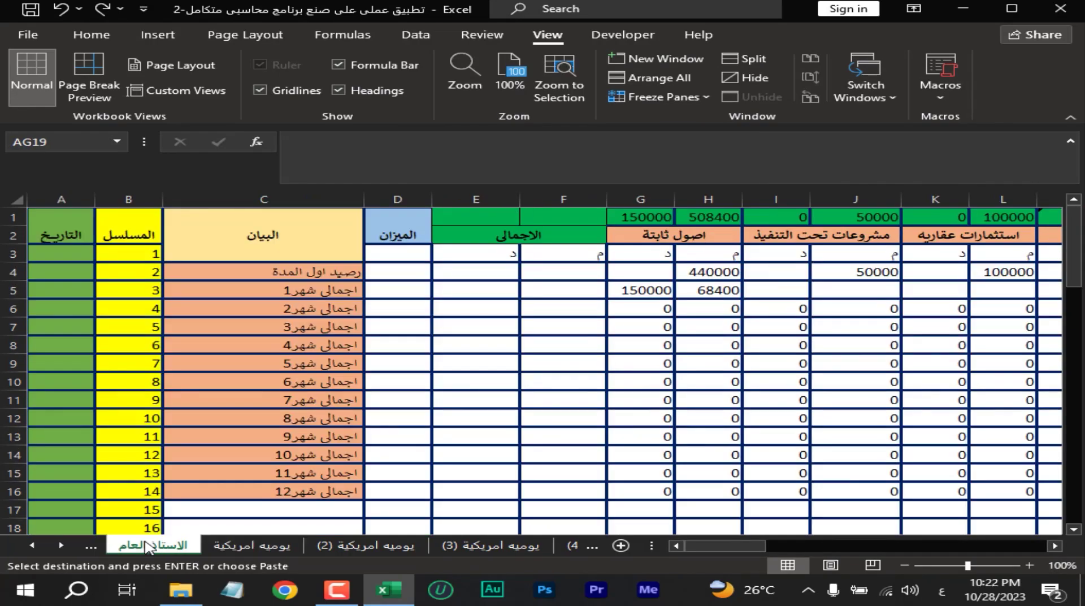
{"action": "left_click", "coordinate": [311, 544]}
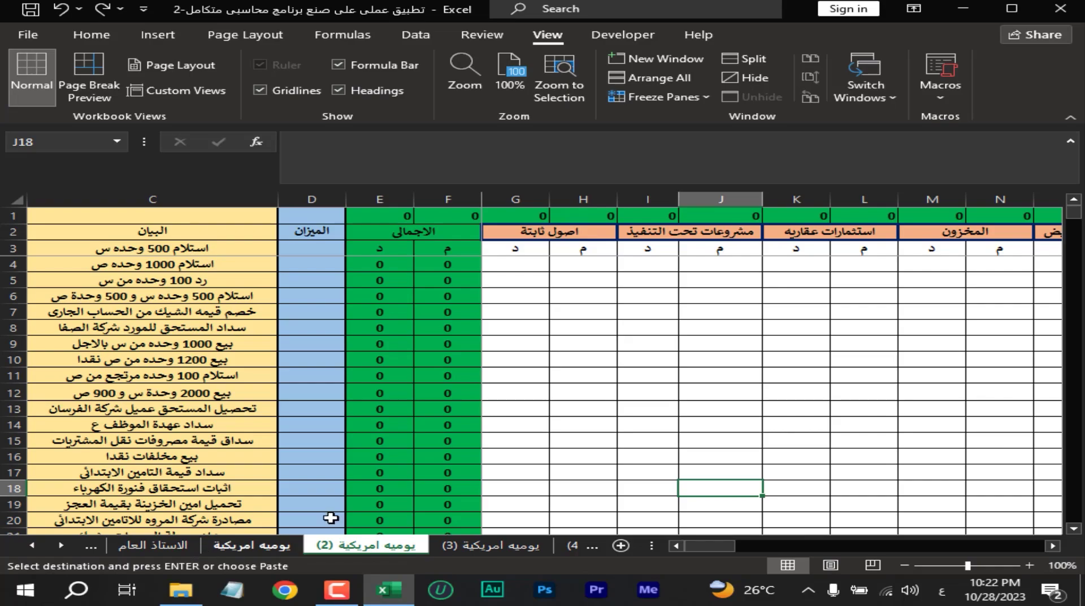
{"action": "left_click", "coordinate": [500, 266]}
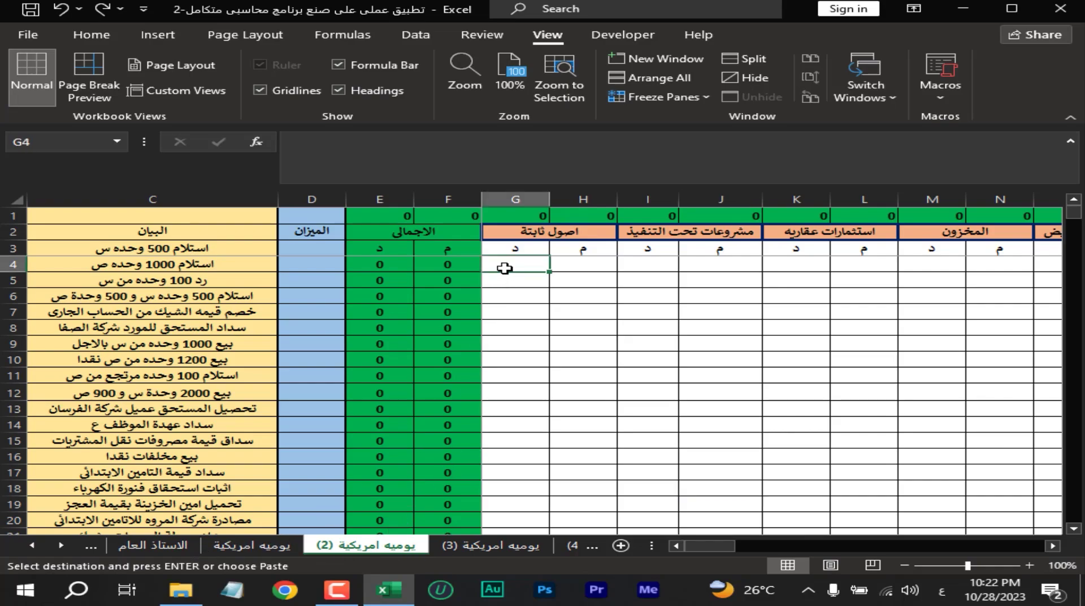
{"action": "type", "text": "32213"}
{"action": "key", "text": "Return"}
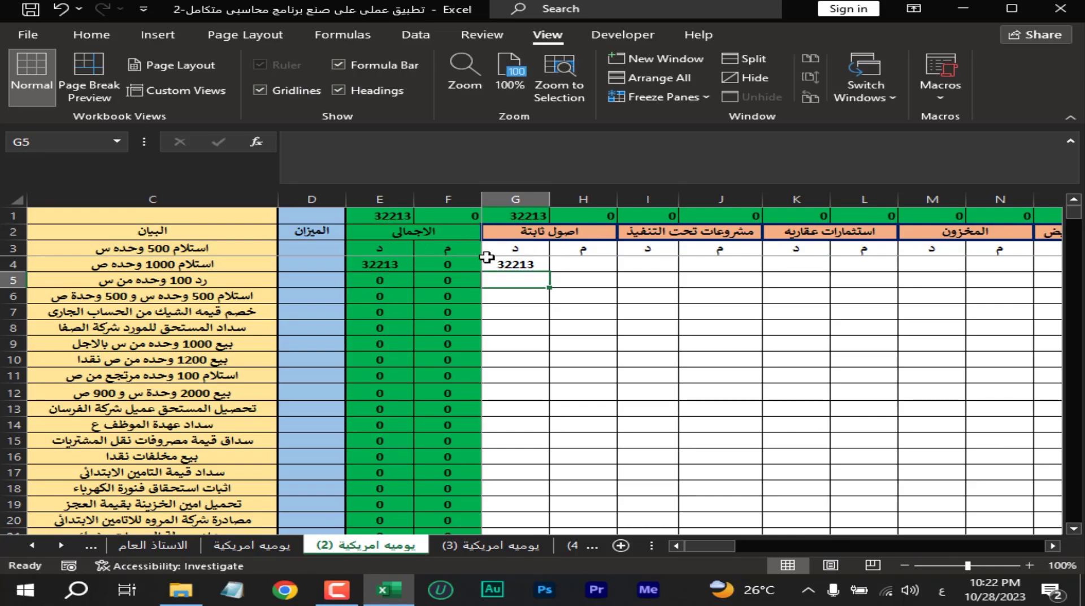
{"action": "left_click", "coordinate": [275, 546]}
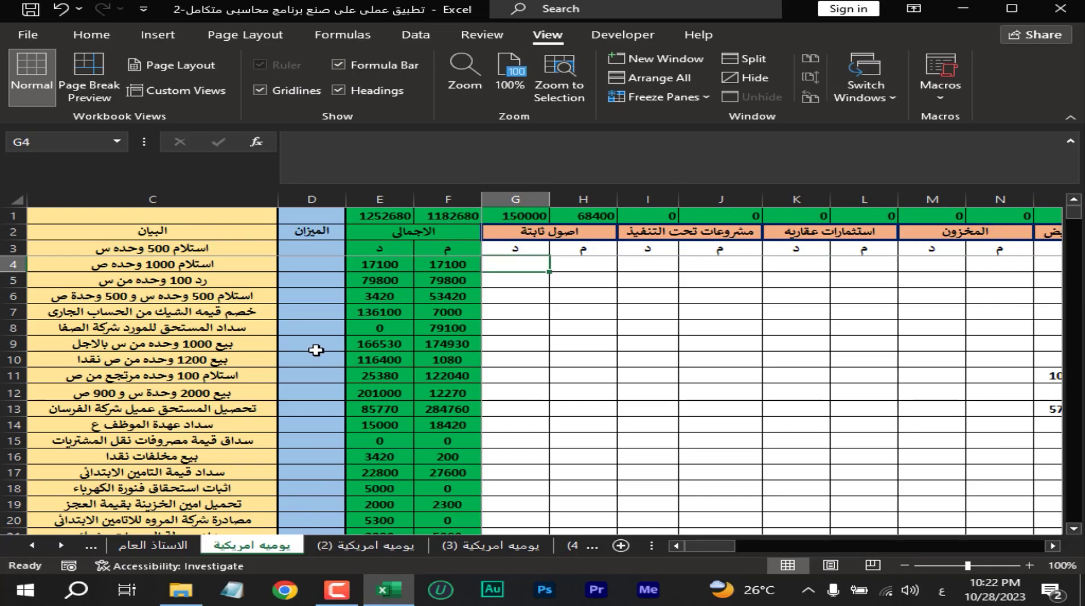
{"action": "left_click", "coordinate": [152, 545]}
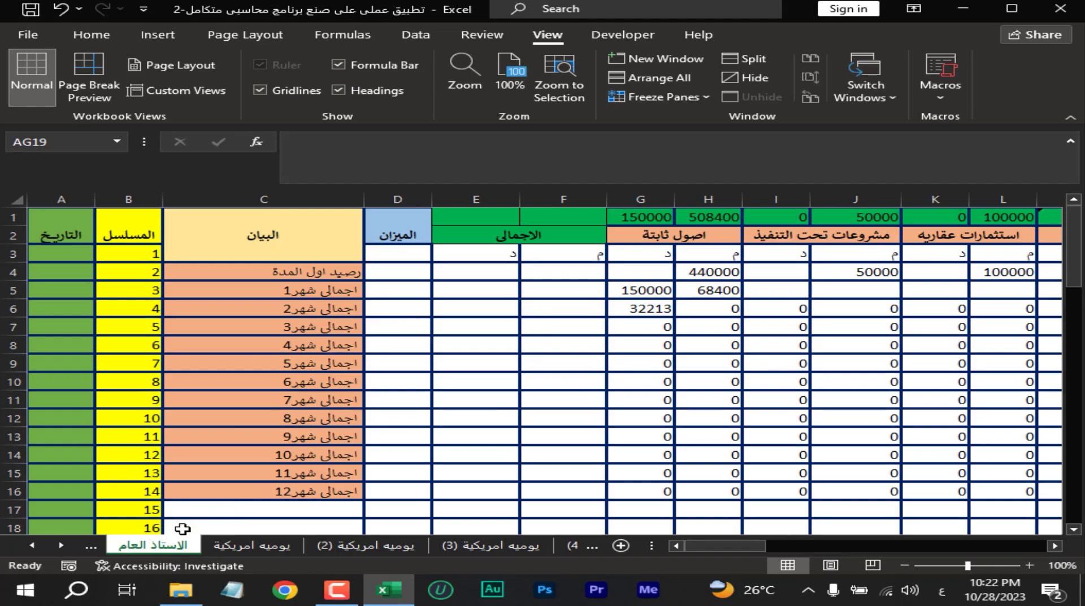
{"action": "left_click", "coordinate": [33, 546]}
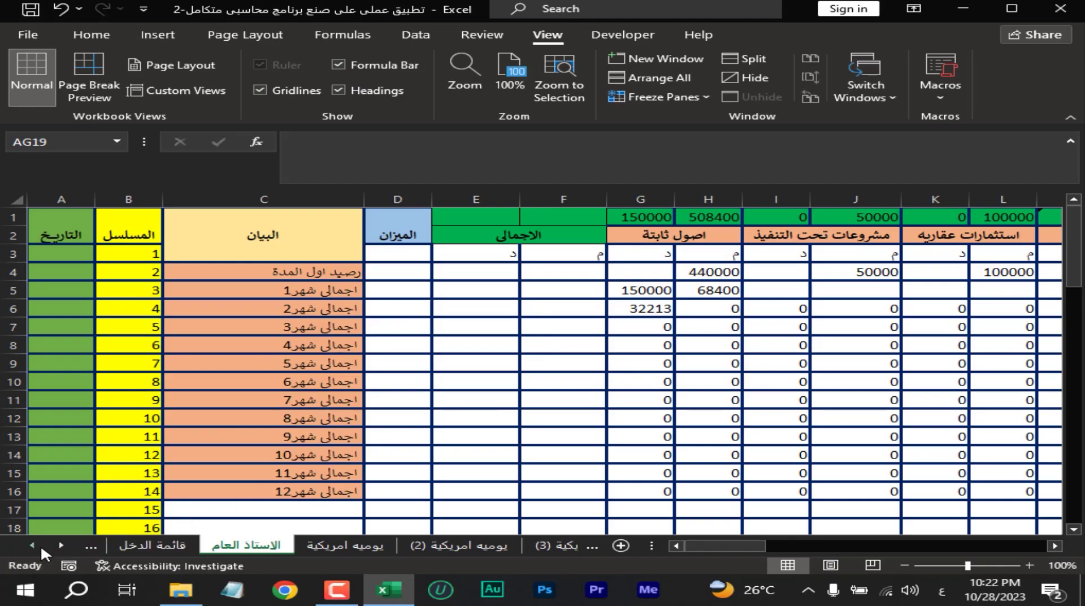
{"action": "left_click", "coordinate": [146, 545]}
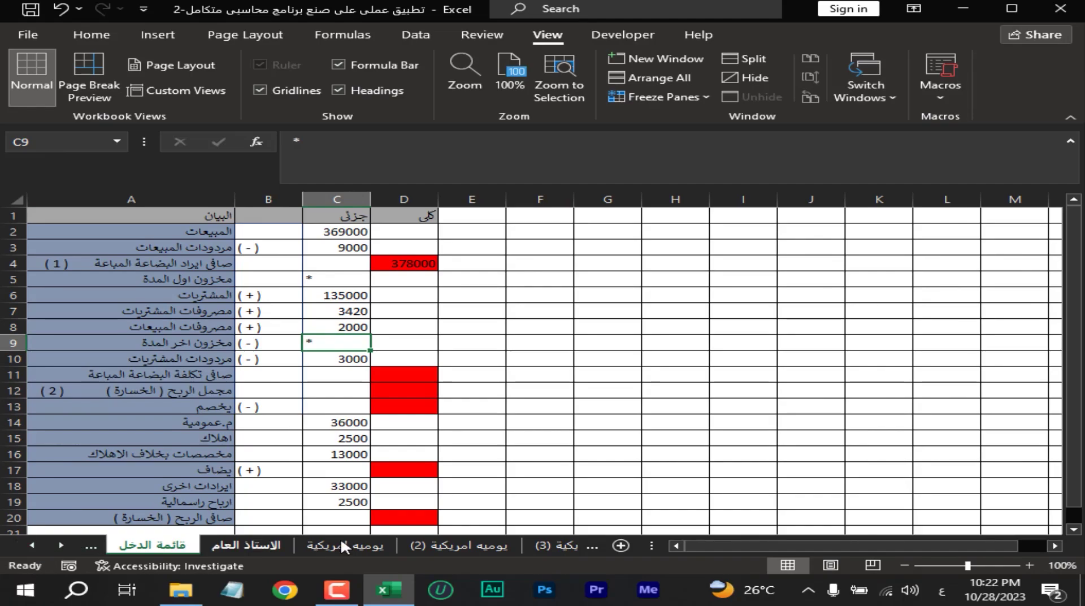
{"action": "left_click", "coordinate": [457, 545]}
{"action": "left_click", "coordinate": [534, 263]}
Clear the G4 test amount and return to the original يوميه امريكية journal.
{"action": "key", "text": "Delete"}
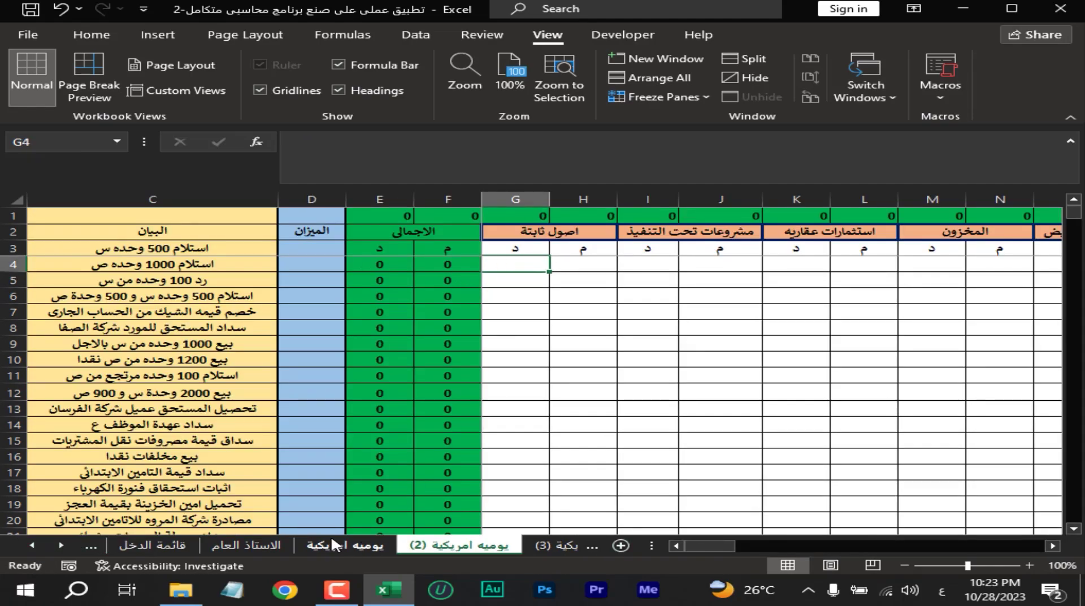
{"action": "left_click", "coordinate": [342, 546]}
{"action": "left_click_drag", "start_coordinate": [698, 543], "coordinate": [757, 544]}
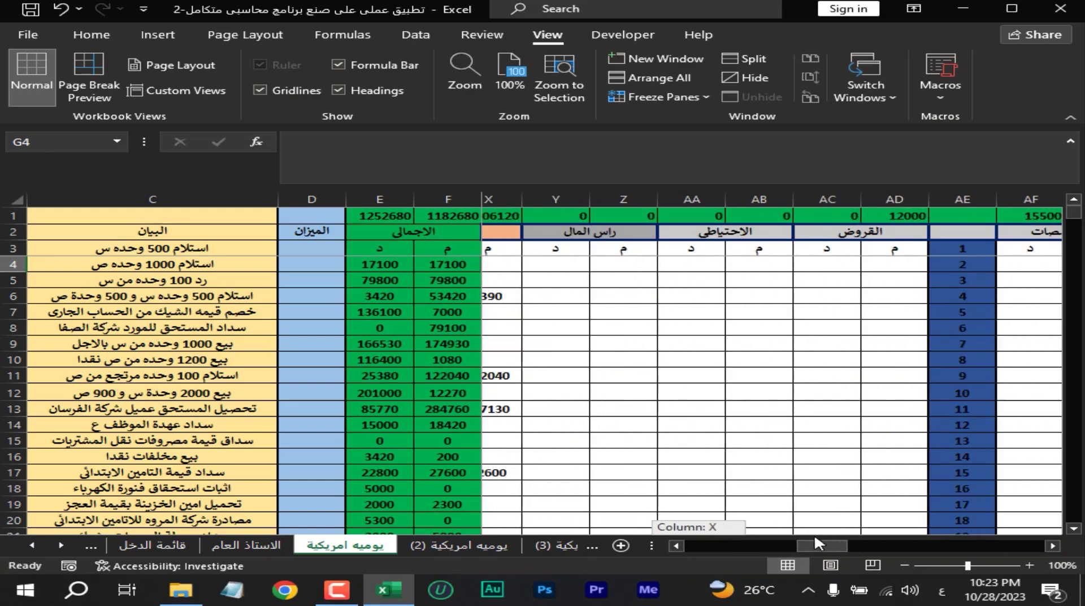
{"action": "mouse_move", "coordinate": [757, 544]}
{"action": "left_mouse_down"}
{"action": "mouse_move", "coordinate": [873, 541]}
{"action": "mouse_move", "coordinate": [709, 544]}
{"action": "left_mouse_up"}
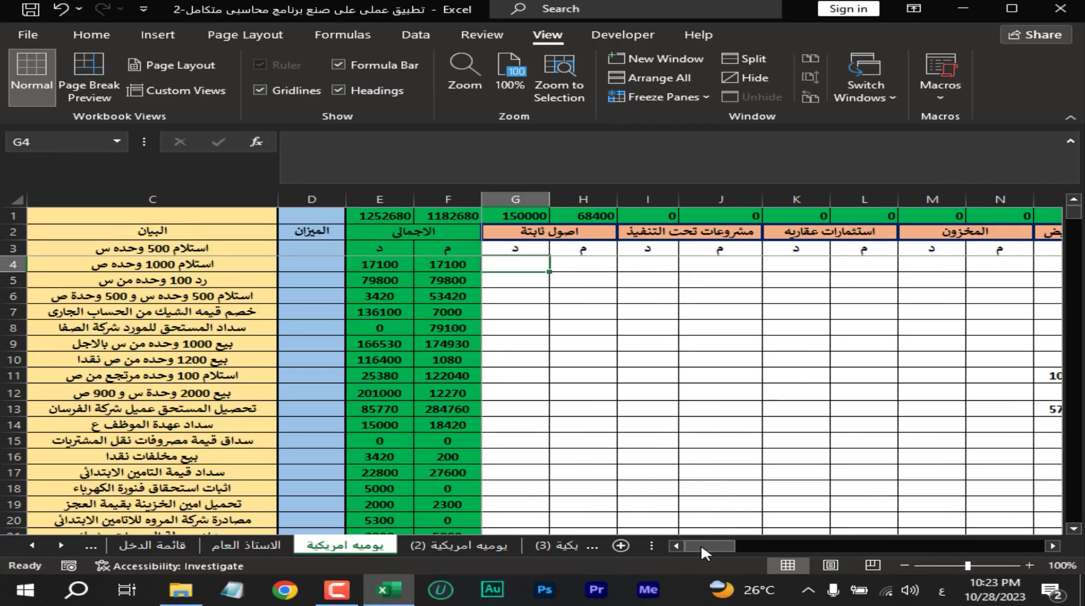
{"action": "mouse_move", "coordinate": [702, 545]}
{"action": "left_mouse_down"}
{"action": "mouse_move", "coordinate": [868, 544]}
{"action": "mouse_move", "coordinate": [709, 543]}
{"action": "left_mouse_up"}
Unfreeze the journal's panes and check cells in the المخزون column.
{"action": "left_click", "coordinate": [172, 249]}
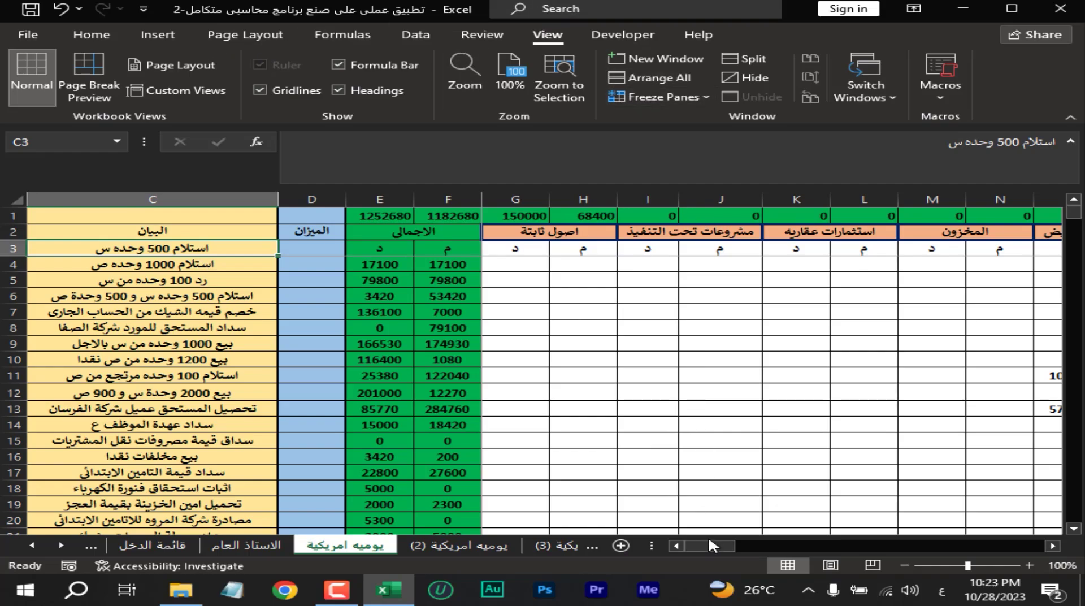
{"action": "left_click", "coordinate": [664, 96]}
{"action": "left_click", "coordinate": [677, 116]}
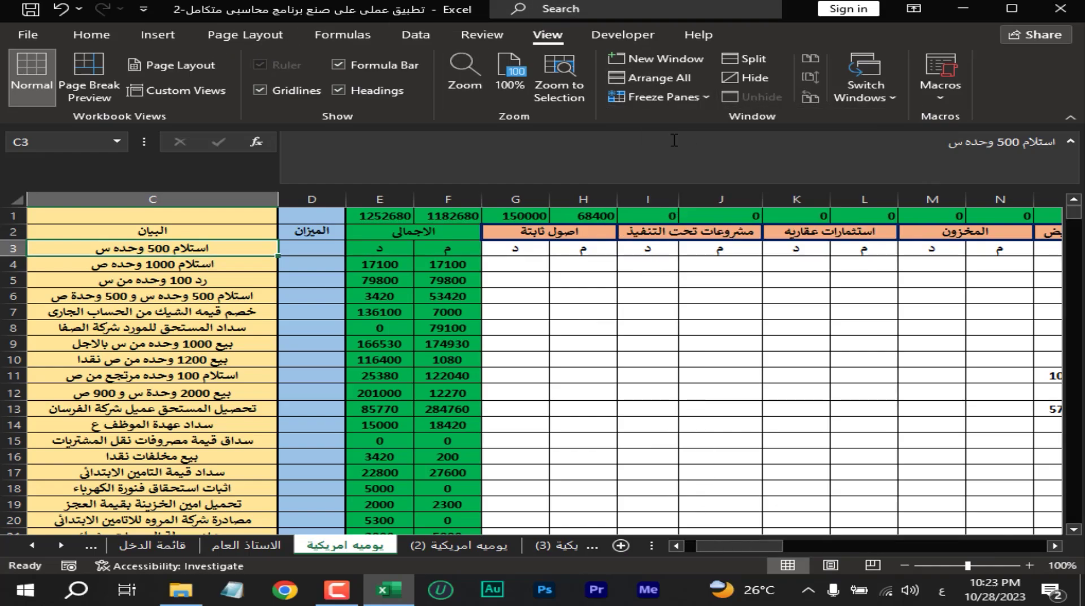
{"action": "left_click_drag", "start_coordinate": [731, 546], "coordinate": [773, 547]}
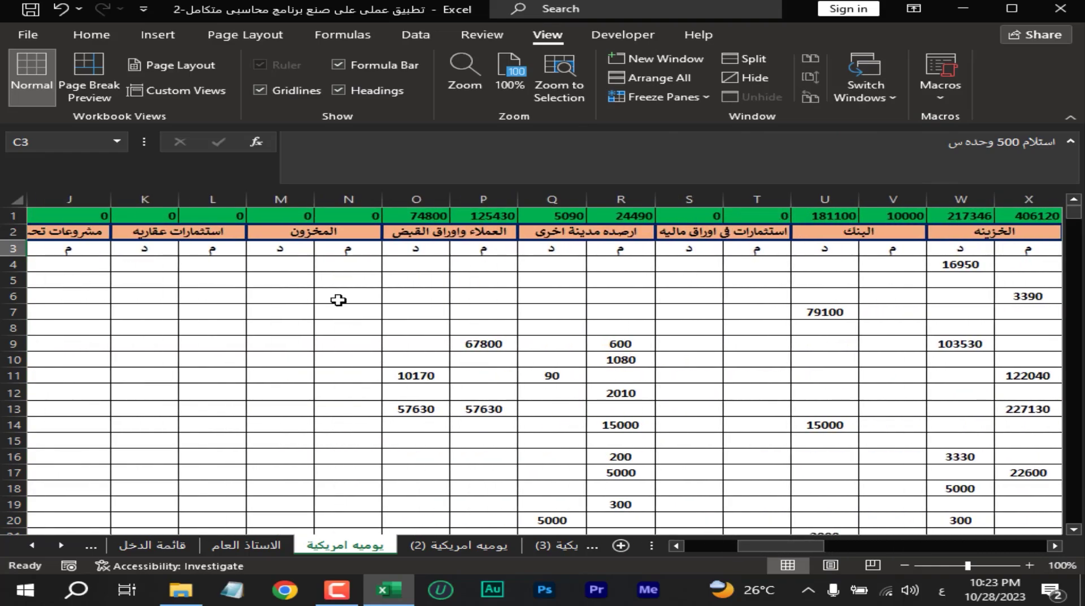
{"action": "left_click", "coordinate": [333, 280]}
{"action": "left_click", "coordinate": [332, 264]}
{"action": "left_click", "coordinate": [336, 309]}
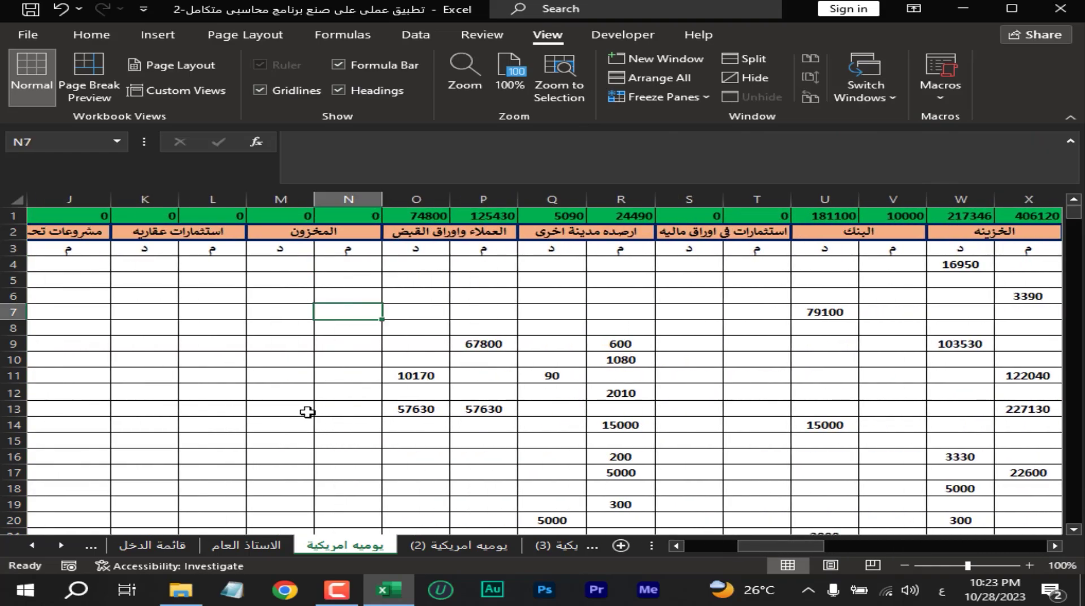
Scroll through the journal and back toward its left edge.
{"action": "scroll", "coordinate": [308, 415], "scroll_direction": "down", "scroll_amount": 5}
{"action": "scroll", "coordinate": [319, 373], "scroll_direction": "up", "scroll_amount": 5}
{"action": "scroll", "coordinate": [339, 347], "scroll_direction": "down", "scroll_amount": 9}
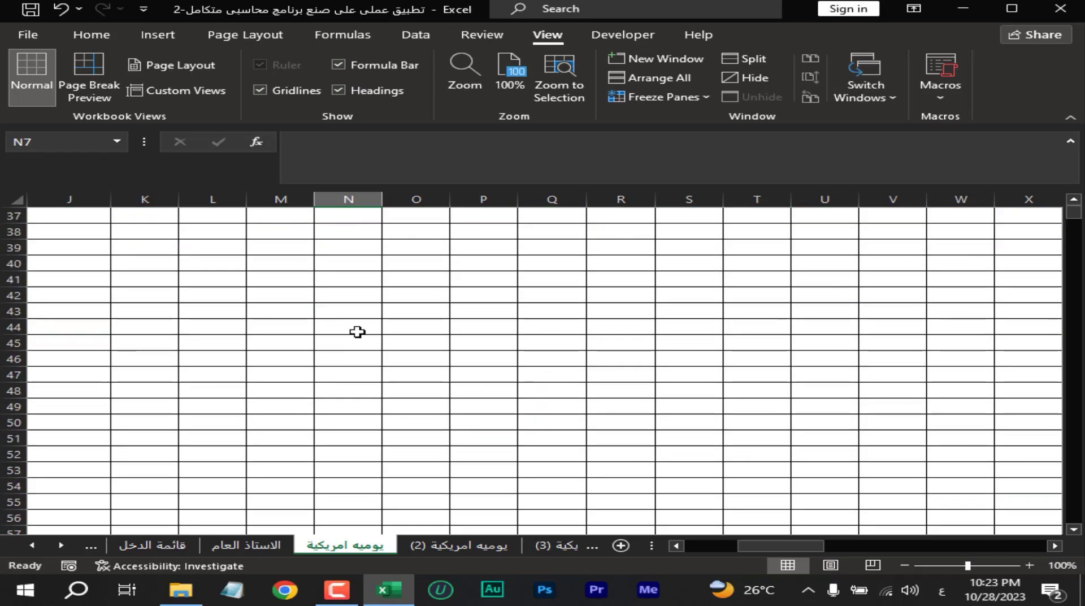
{"action": "scroll", "coordinate": [353, 342], "scroll_direction": "down", "scroll_amount": 13}
{"action": "scroll", "coordinate": [353, 342], "scroll_direction": "up", "scroll_amount": 15}
{"action": "scroll", "coordinate": [352, 339], "scroll_direction": "up", "scroll_amount": 7}
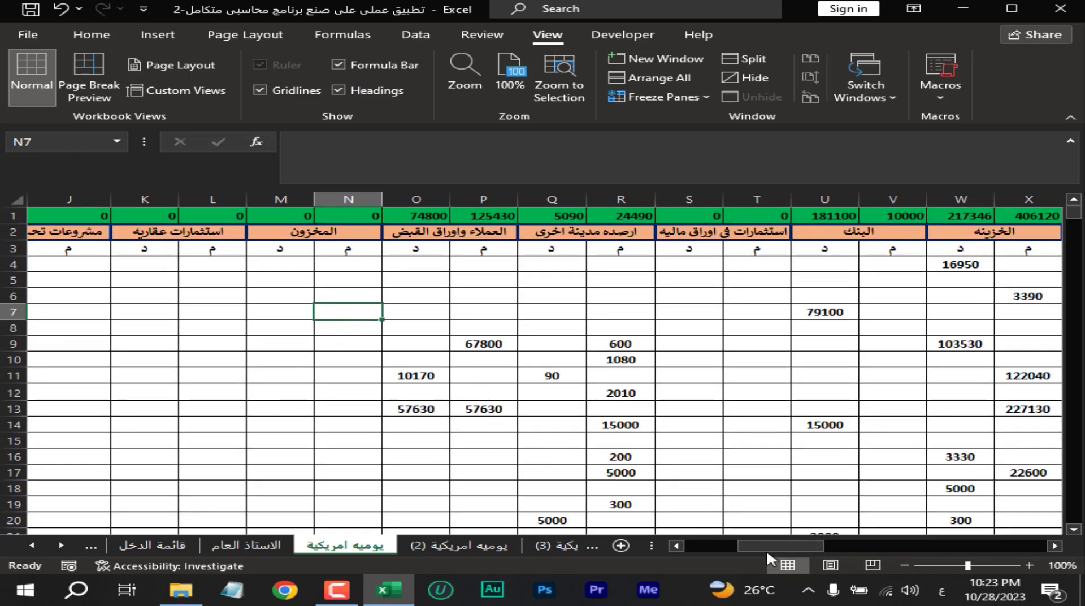
{"action": "scroll", "coordinate": [587, 452], "scroll_direction": "down", "scroll_amount": 5}
{"action": "left_click_drag", "start_coordinate": [737, 543], "coordinate": [713, 543]}
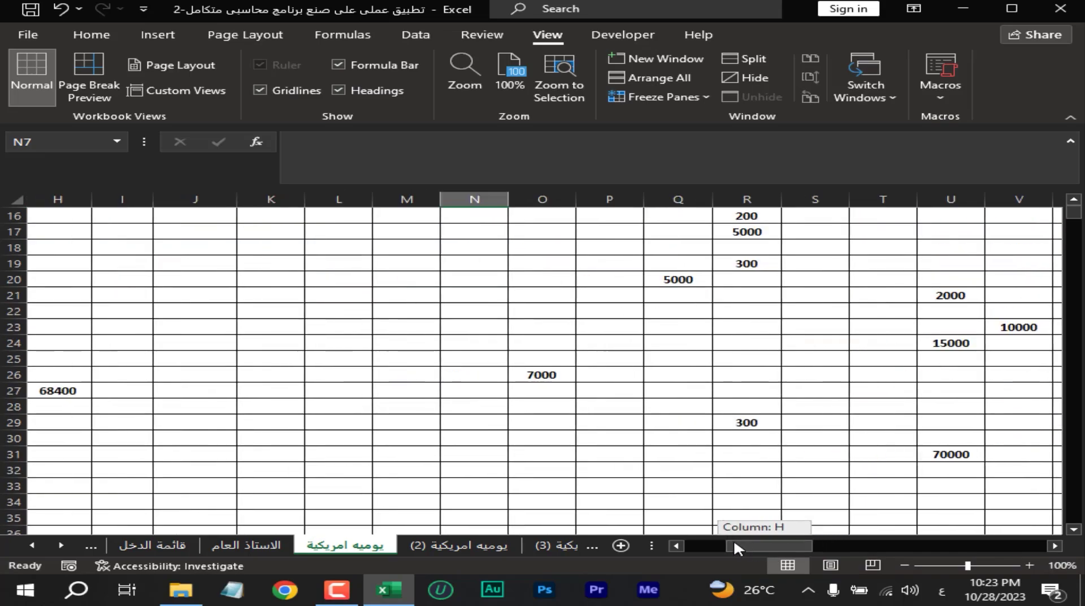
{"action": "scroll", "coordinate": [678, 448], "scroll_direction": "up", "scroll_amount": 5}
{"action": "scroll", "coordinate": [678, 448], "scroll_direction": "down", "scroll_amount": 3}
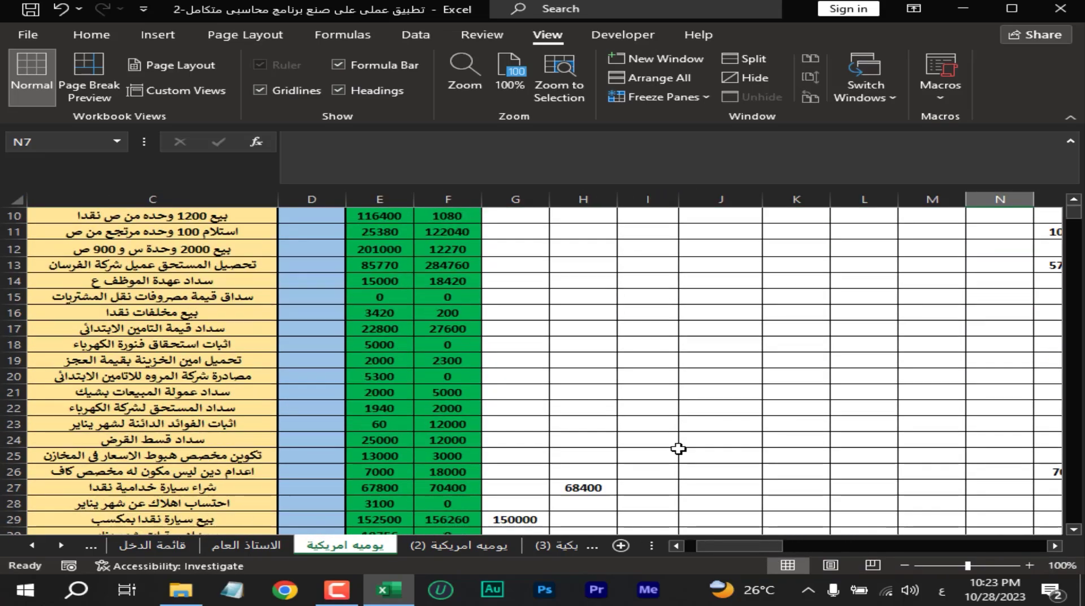
{"action": "scroll", "coordinate": [678, 448], "scroll_direction": "down", "scroll_amount": 5}
{"action": "scroll", "coordinate": [678, 448], "scroll_direction": "up", "scroll_amount": 8}
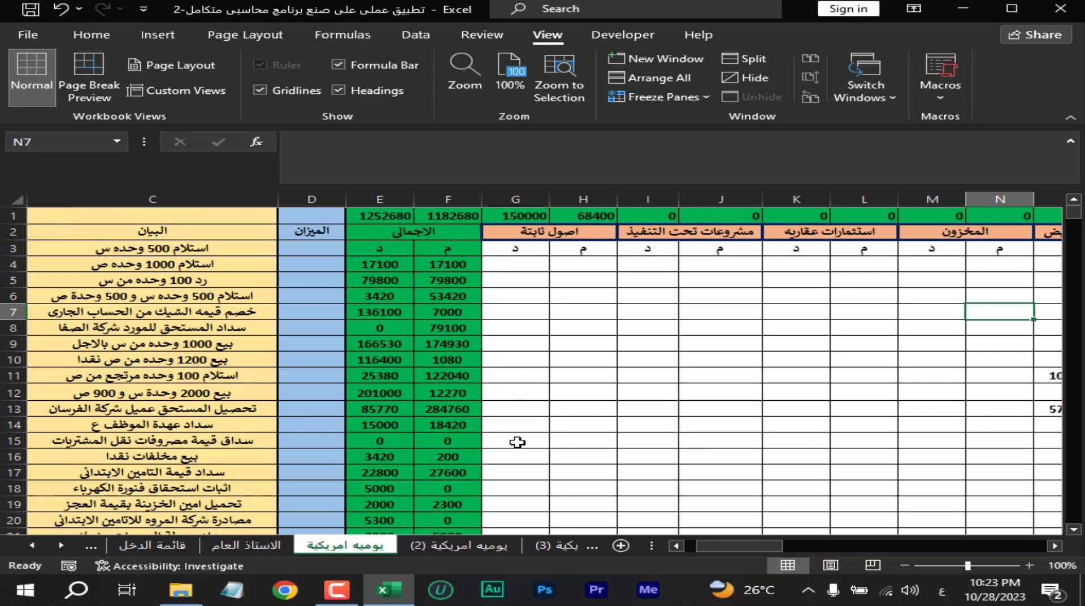
{"action": "scroll", "coordinate": [722, 535], "scroll_direction": "left", "scroll_amount": 2}
From cell A1, freeze the journal's panes, test scrolling, then unfreeze them.
{"action": "left_click", "coordinate": [45, 218]}
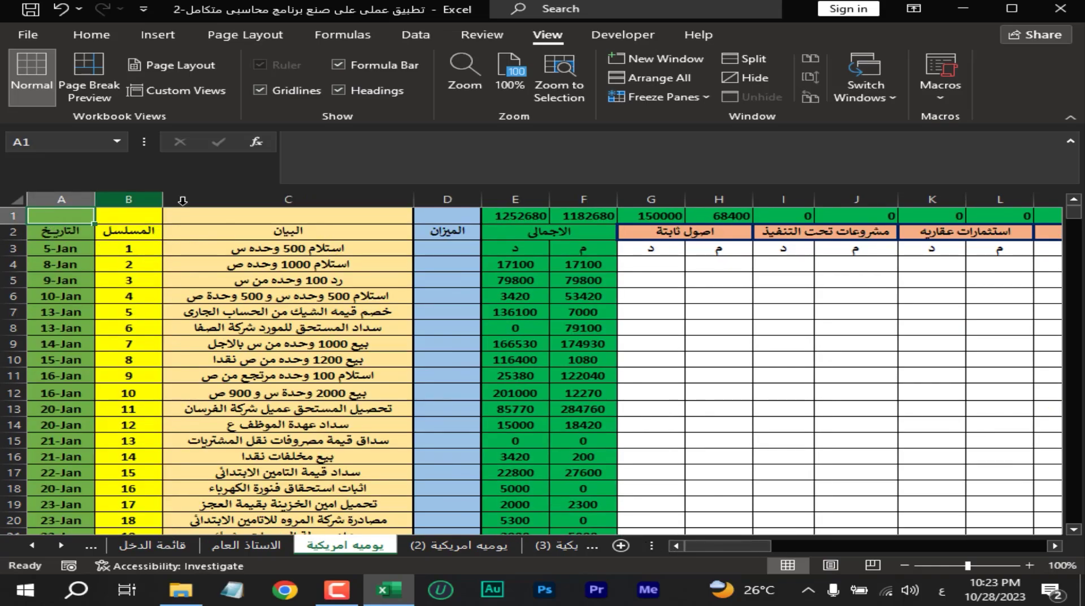
{"action": "left_click", "coordinate": [655, 97]}
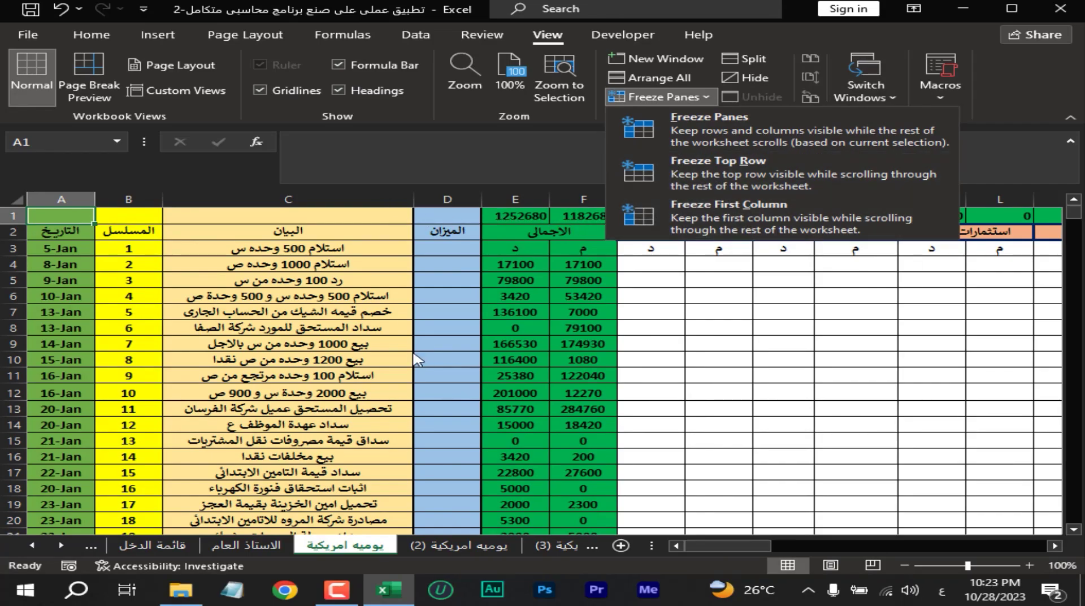
{"action": "left_click", "coordinate": [663, 127]}
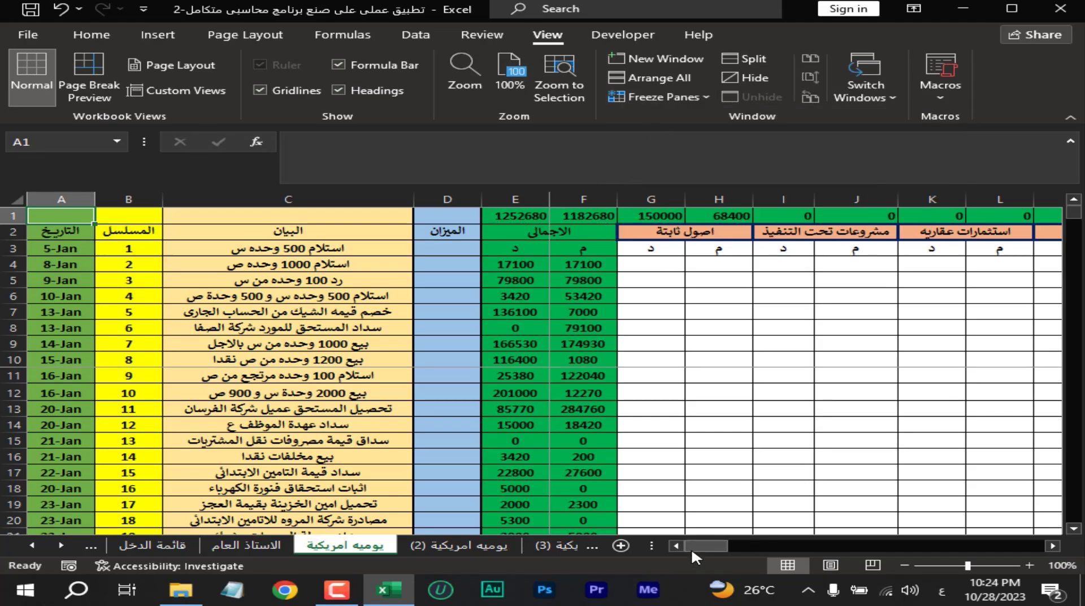
{"action": "mouse_move", "coordinate": [692, 549]}
{"action": "left_mouse_down"}
{"action": "mouse_move", "coordinate": [836, 543]}
{"action": "mouse_move", "coordinate": [649, 543]}
{"action": "left_mouse_up"}
{"action": "left_click", "coordinate": [661, 97]}
{"action": "left_click", "coordinate": [702, 125]}
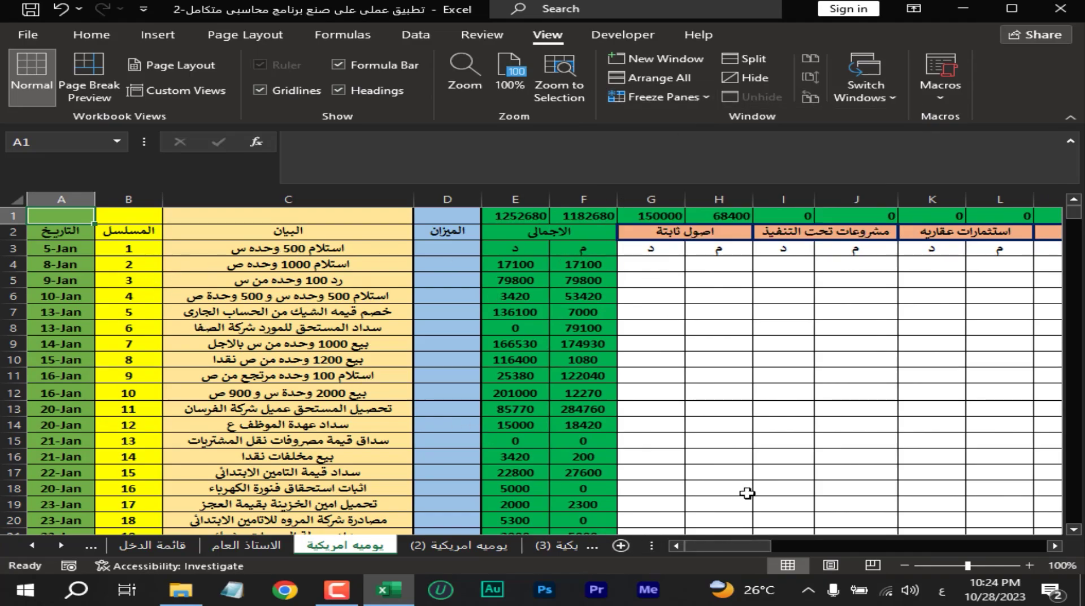
{"action": "left_click_drag", "start_coordinate": [732, 544], "coordinate": [752, 542]}
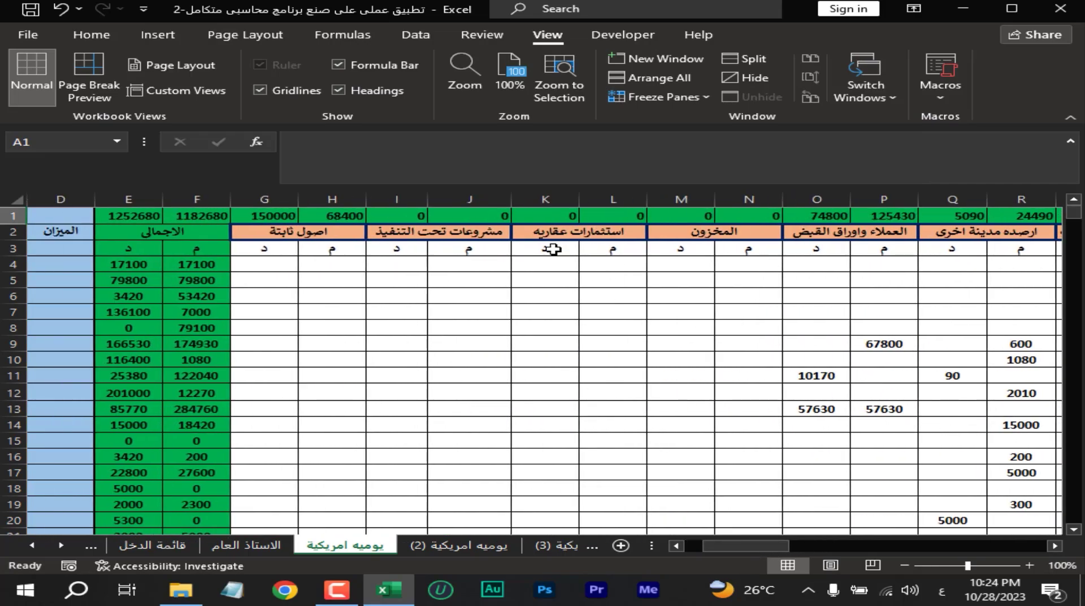
Split the journal into four panes and scroll through them.
{"action": "left_click", "coordinate": [754, 65]}
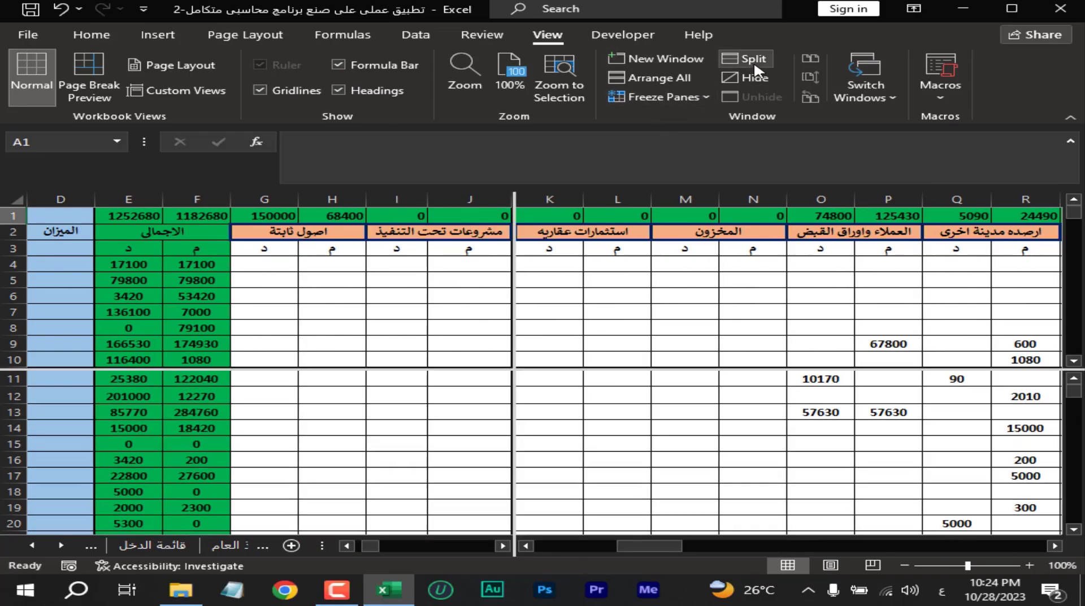
{"action": "left_click_drag", "start_coordinate": [639, 547], "coordinate": [755, 546]}
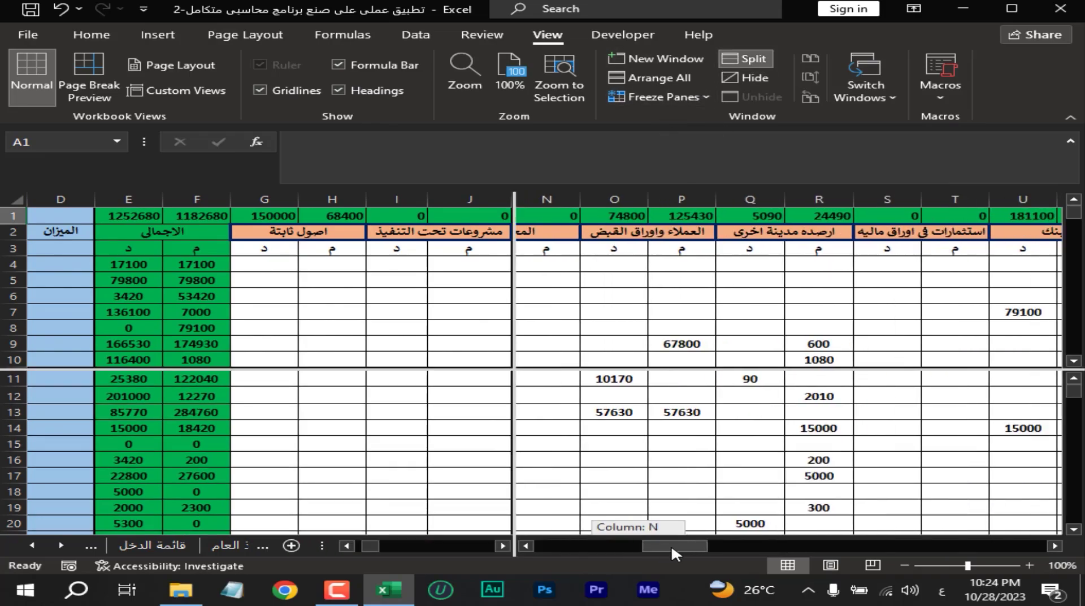
{"action": "left_click_drag", "start_coordinate": [388, 541], "coordinate": [391, 540]}
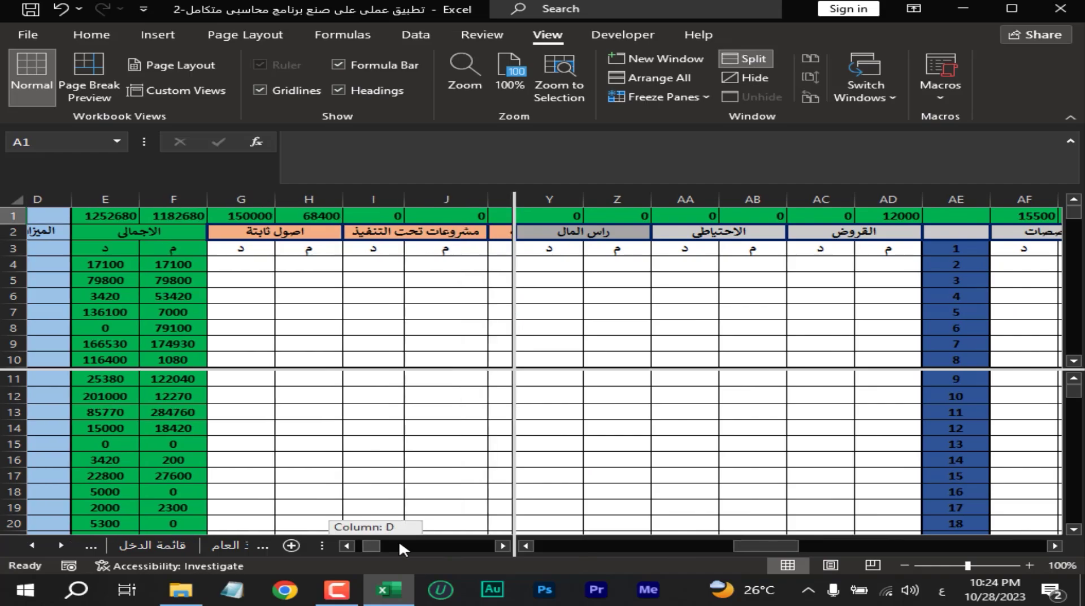
{"action": "left_click_drag", "start_coordinate": [728, 545], "coordinate": [551, 545]}
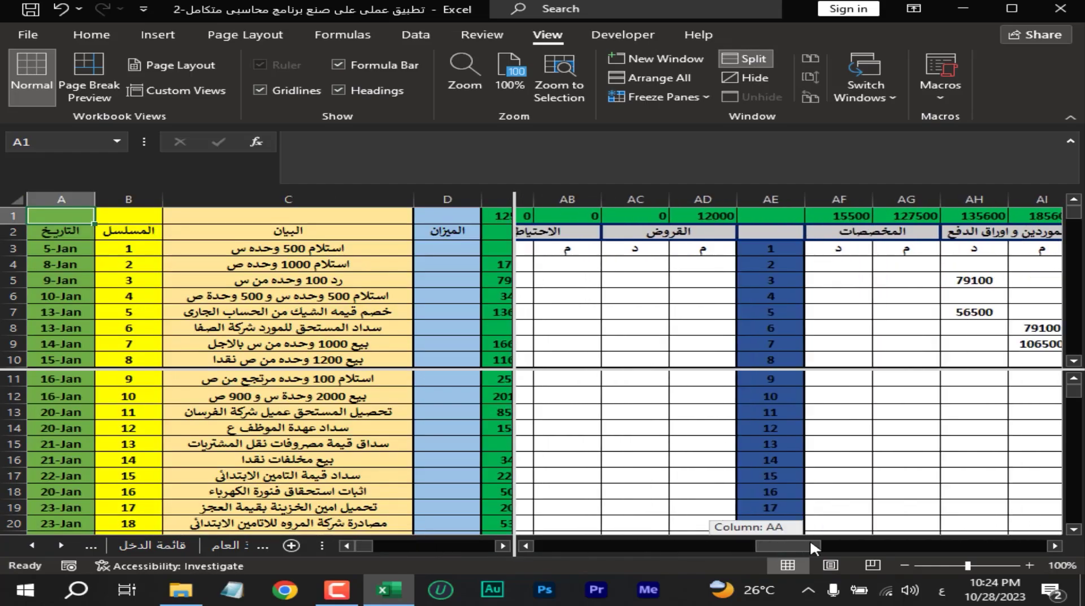
Remove the split, preview the page breaks, and return to Normal view.
{"action": "key", "text": "alt+w"}
{"action": "key", "text": "s"}
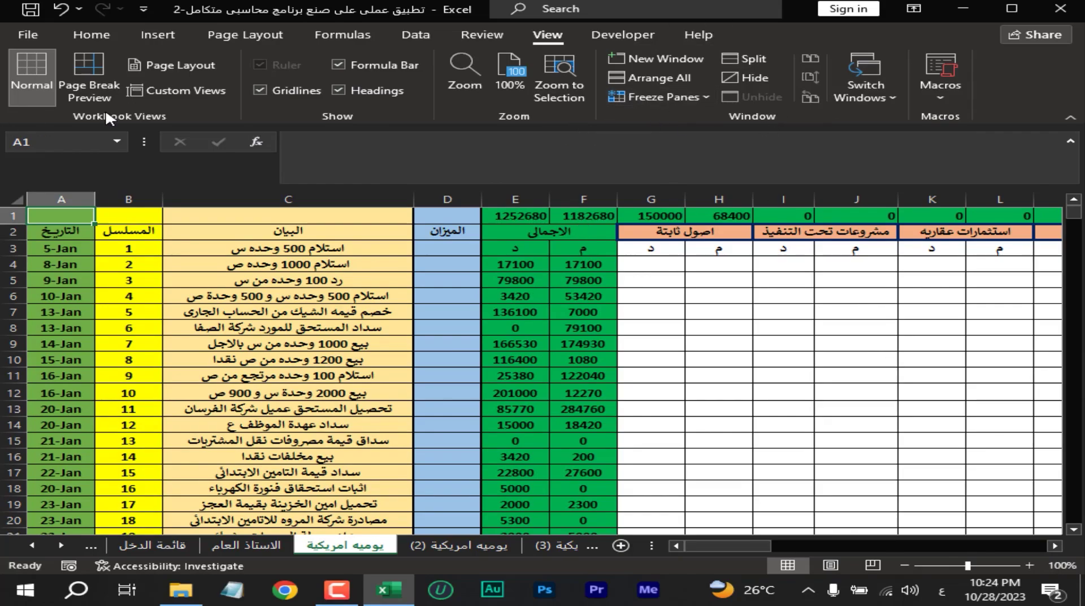
{"action": "left_click", "coordinate": [110, 67]}
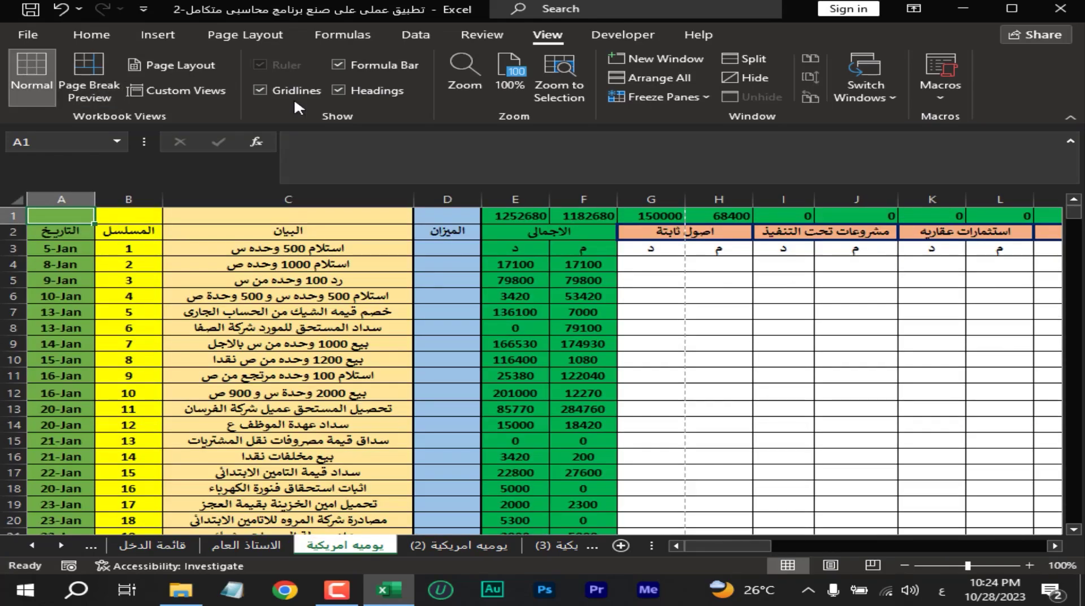
{"action": "left_click", "coordinate": [31, 74]}
Look through the earlier sheets, viewing the trial balance and الاستاذ العام general ledger.
{"action": "left_click", "coordinate": [35, 546]}
{"action": "left_click", "coordinate": [35, 546]}
{"action": "left_click", "coordinate": [156, 553]}
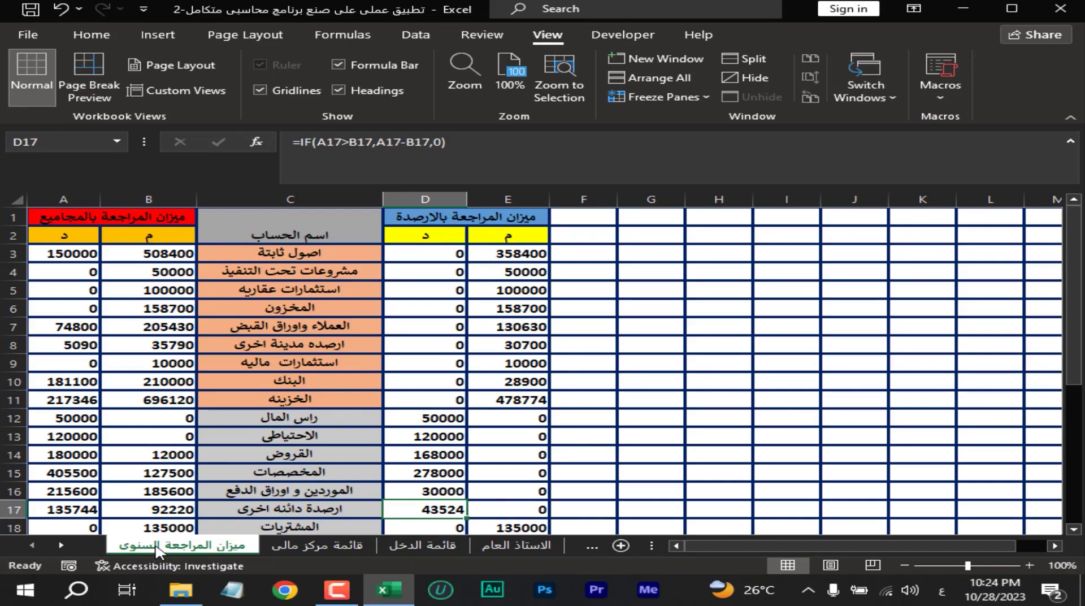
{"action": "left_click", "coordinate": [61, 546]}
{"action": "left_click", "coordinate": [61, 546]}
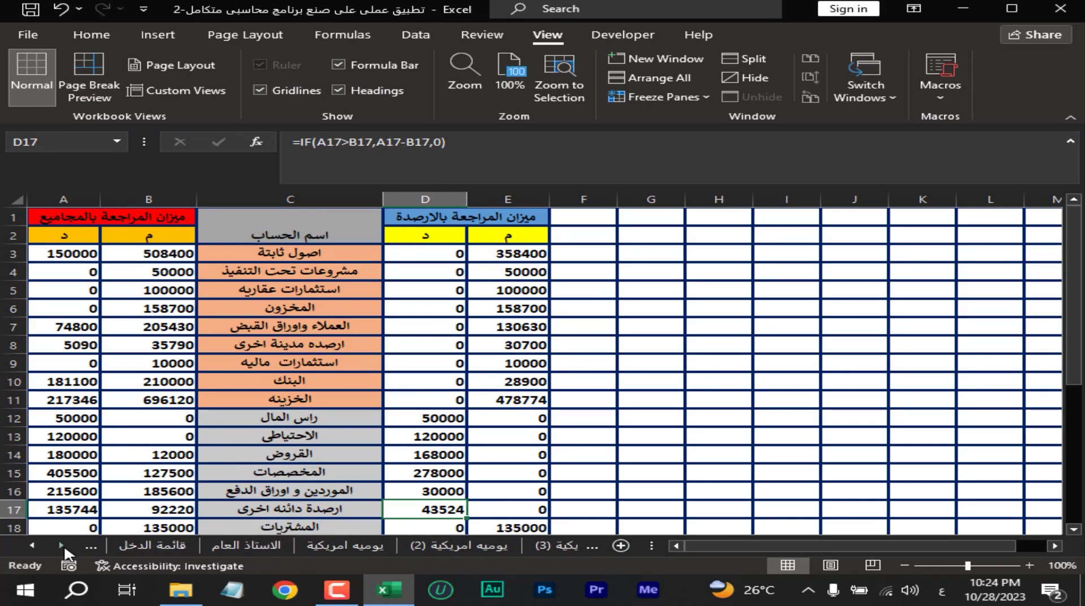
{"action": "left_click", "coordinate": [202, 542]}
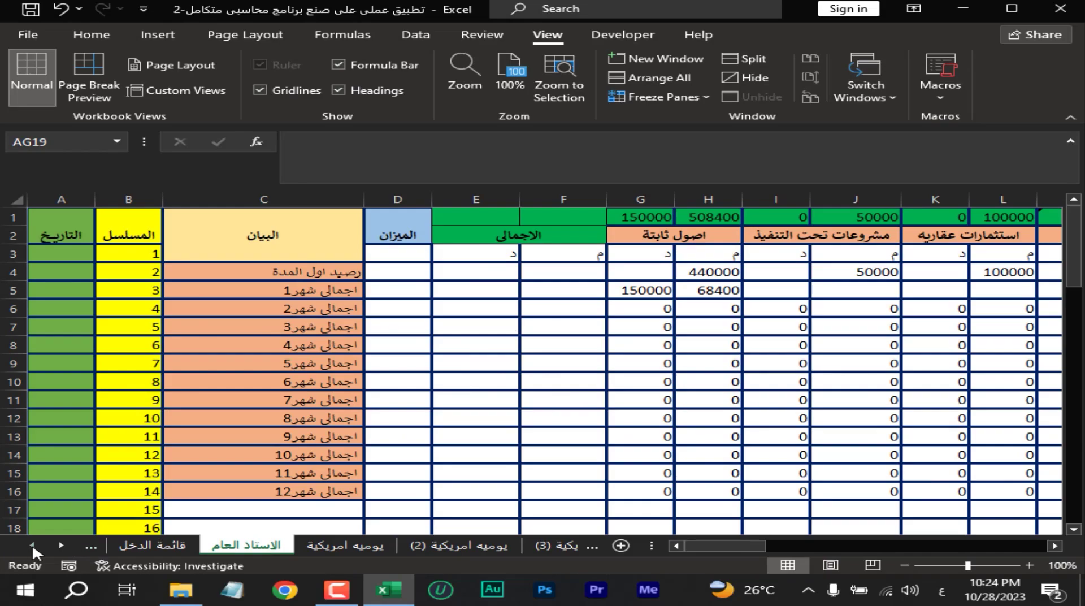
From ميزان المراجعة السنوى, add a new Sheet1 and move it to the first position.
{"action": "key", "text": "ctrl+Page_Up"}
{"action": "key", "text": "ctrl+Page_Up"}
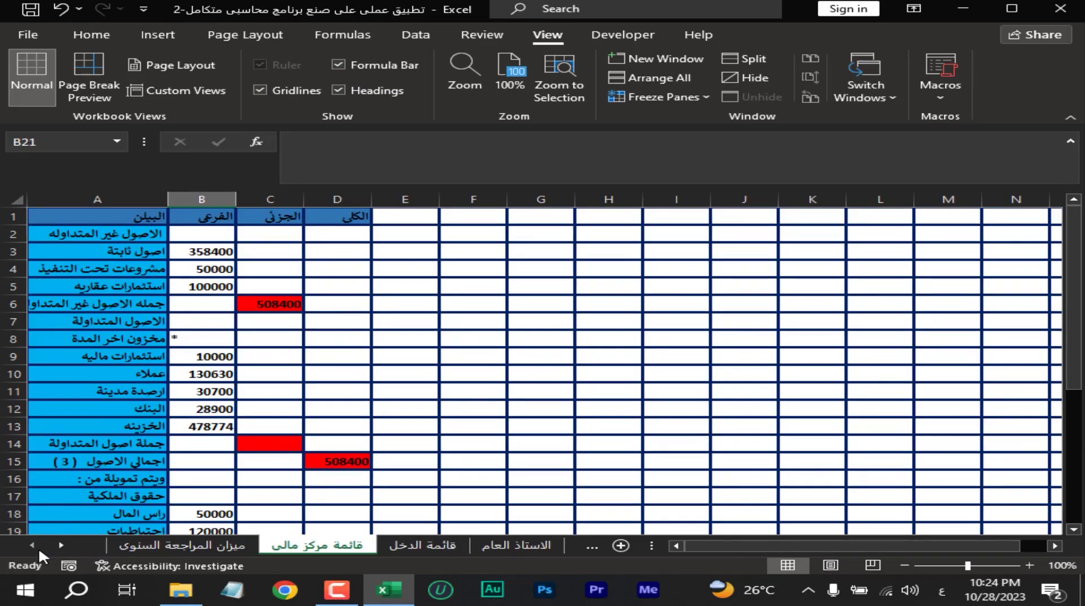
{"action": "key", "text": "ctrl+Page_Up"}
{"action": "left_click", "coordinate": [618, 546]}
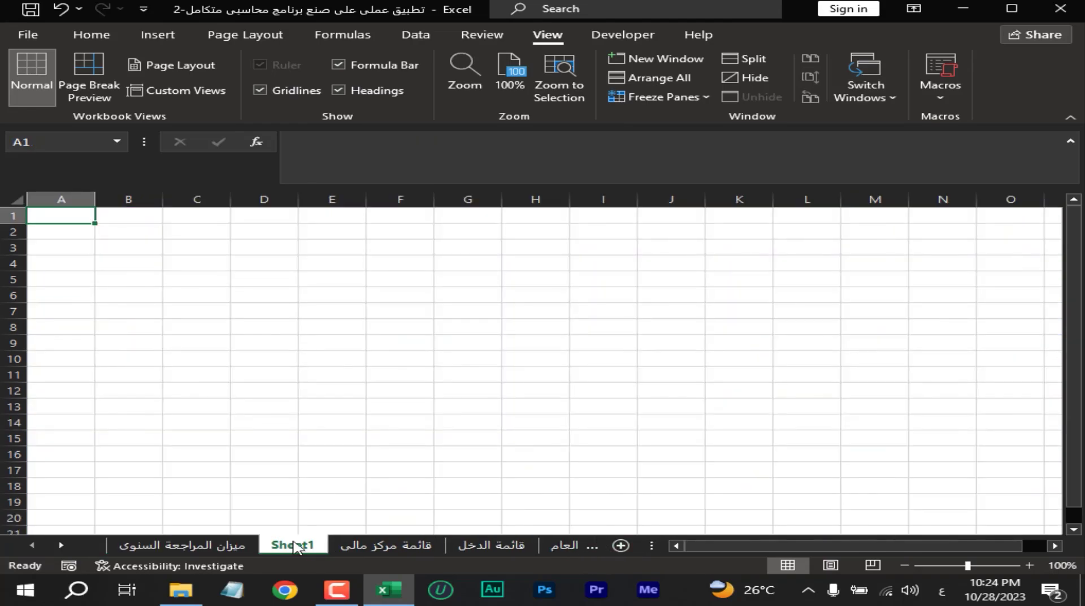
{"action": "left_click_drag", "start_coordinate": [294, 545], "coordinate": [107, 548]}
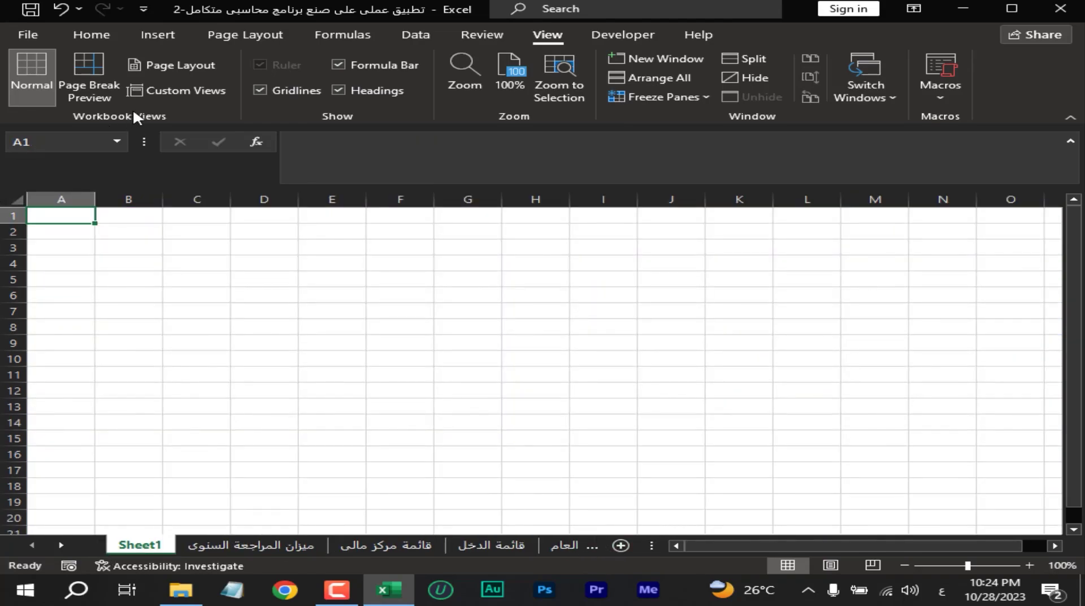
Fill every cell of Sheet1 with a dark blue-grey background.
{"action": "left_click", "coordinate": [105, 39]}
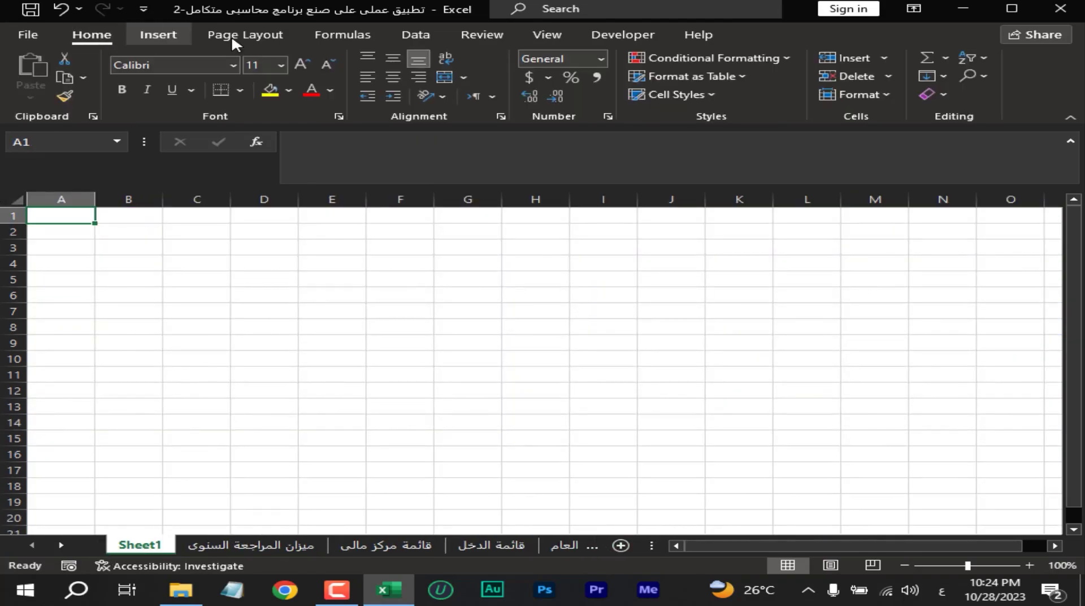
{"action": "left_click", "coordinate": [22, 200]}
{"action": "left_click", "coordinate": [288, 91]}
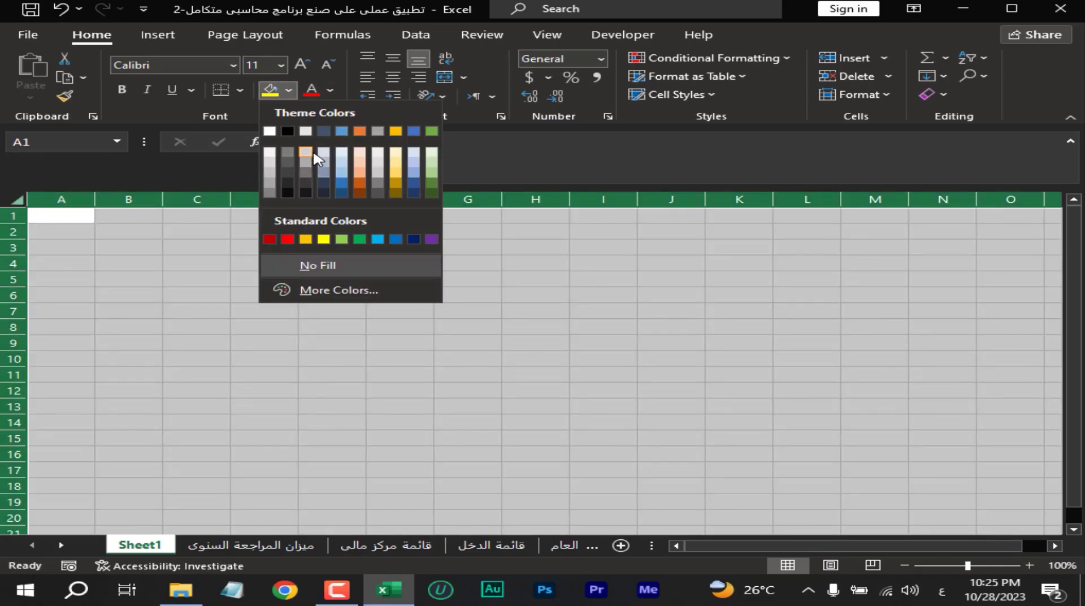
{"action": "left_click", "coordinate": [332, 188]}
{"action": "left_click", "coordinate": [395, 279]}
{"action": "left_click", "coordinate": [317, 276]}
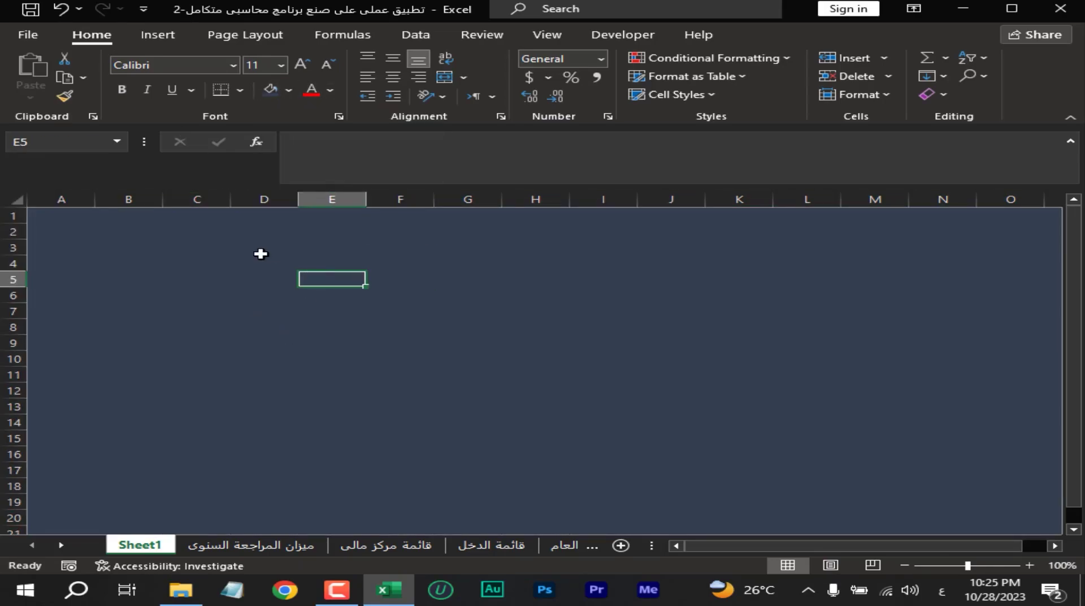
{"action": "left_click", "coordinate": [367, 76]}
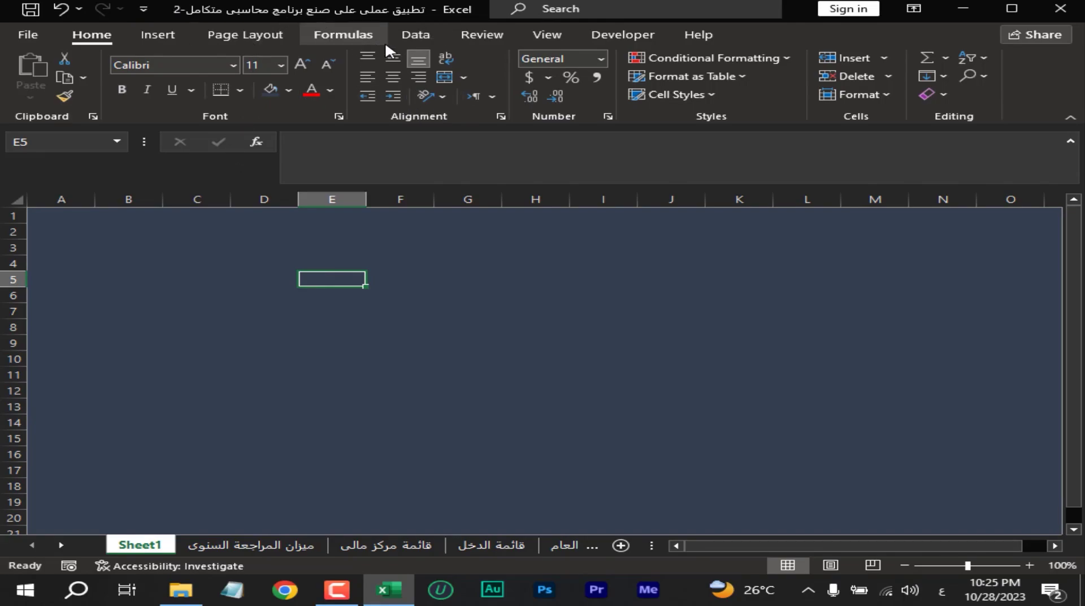
Bring up the Shapes gallery under Insert > Illustrations.
{"action": "left_click", "coordinate": [158, 37]}
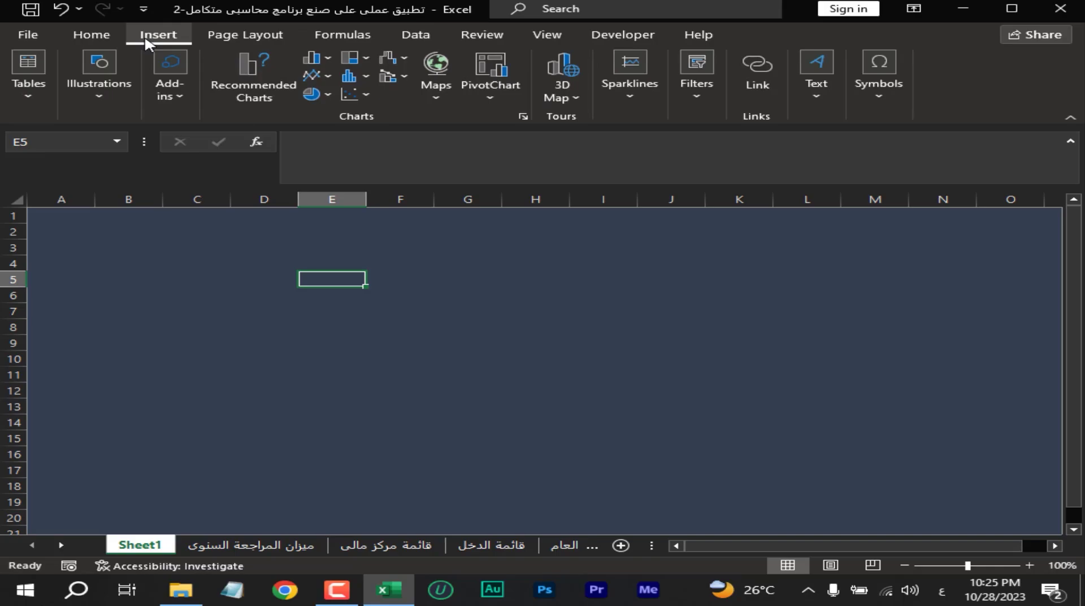
{"action": "left_click", "coordinate": [187, 70]}
{"action": "left_click", "coordinate": [117, 88]}
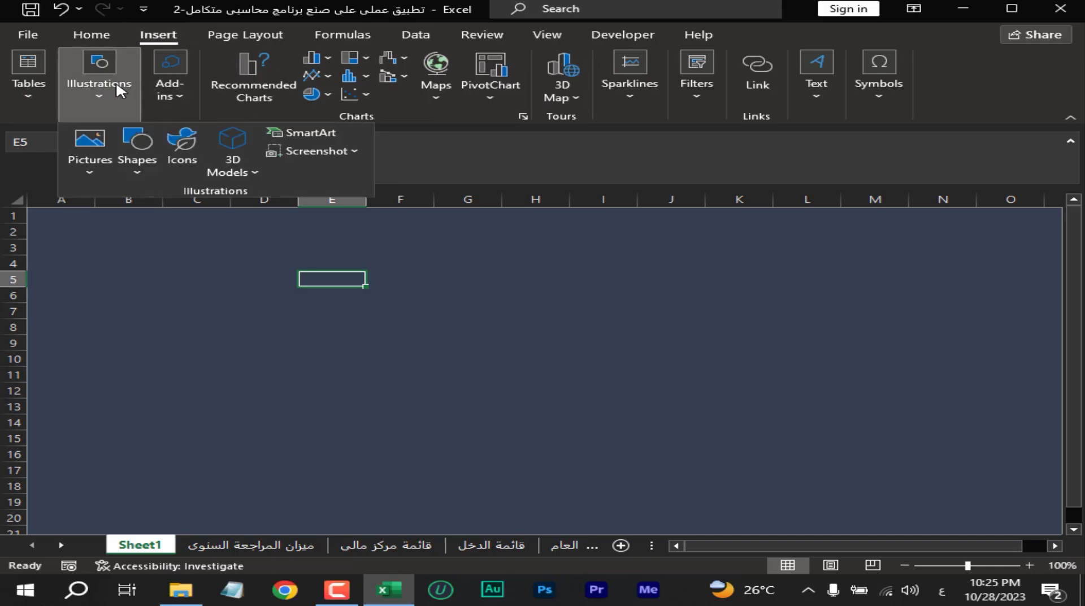
{"action": "left_click", "coordinate": [135, 169]}
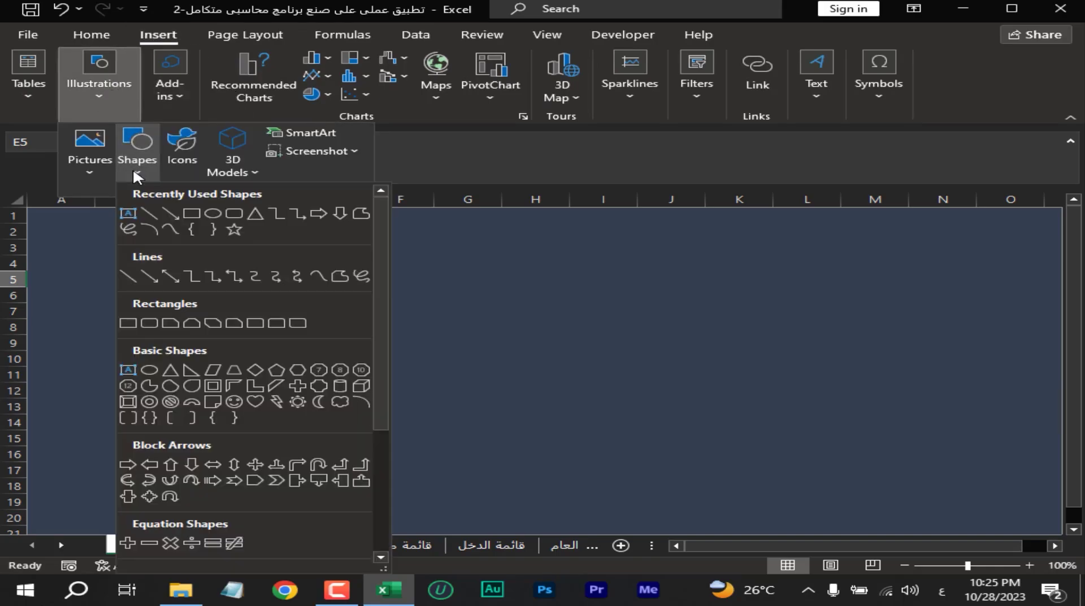
Draw a rounded rectangle over B3:F8 and give it a blue shape style.
{"action": "left_click", "coordinate": [149, 323]}
{"action": "left_click_drag", "start_coordinate": [149, 248], "coordinate": [390, 323]}
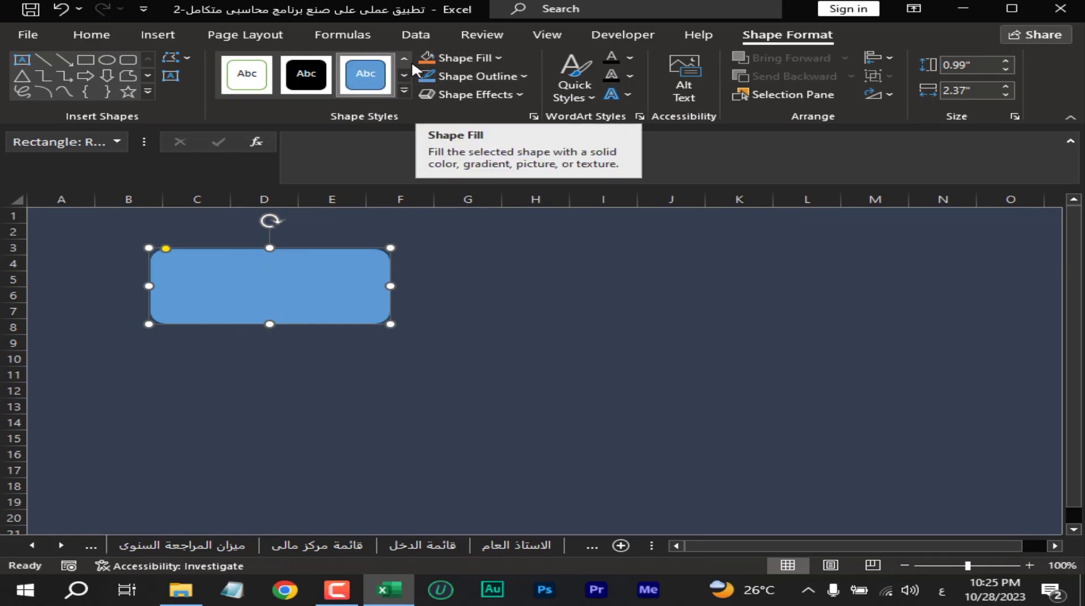
{"action": "left_click", "coordinate": [404, 74]}
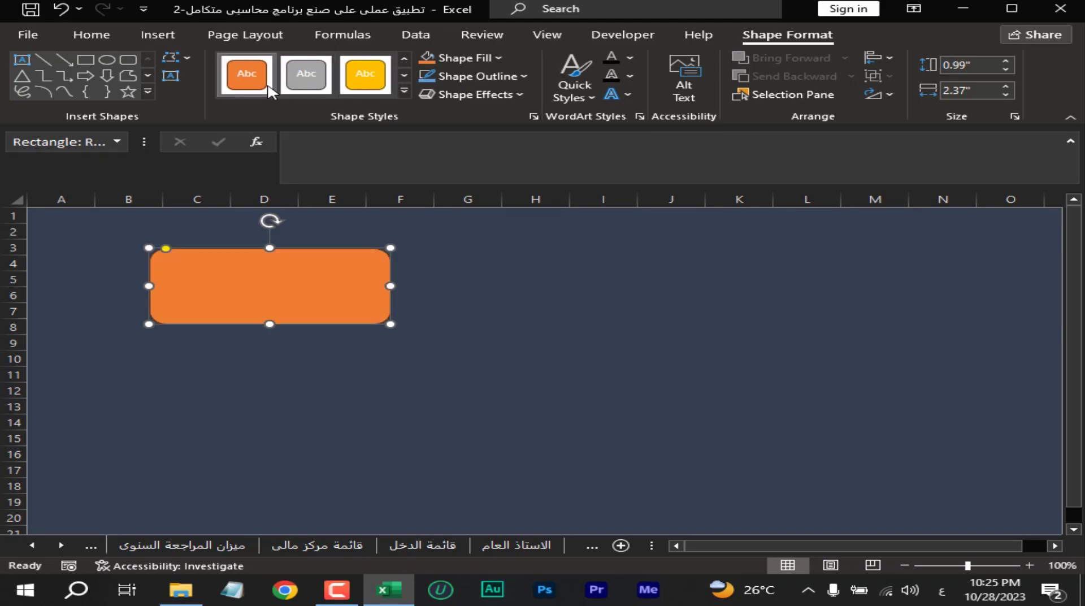
{"action": "left_click", "coordinate": [405, 57]}
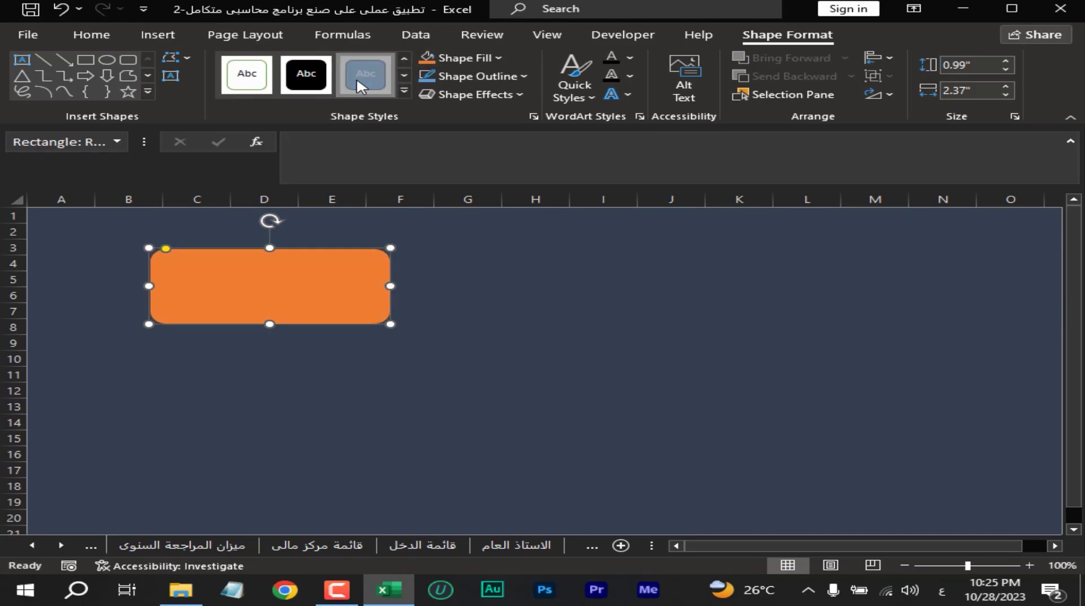
{"action": "left_click", "coordinate": [511, 96]}
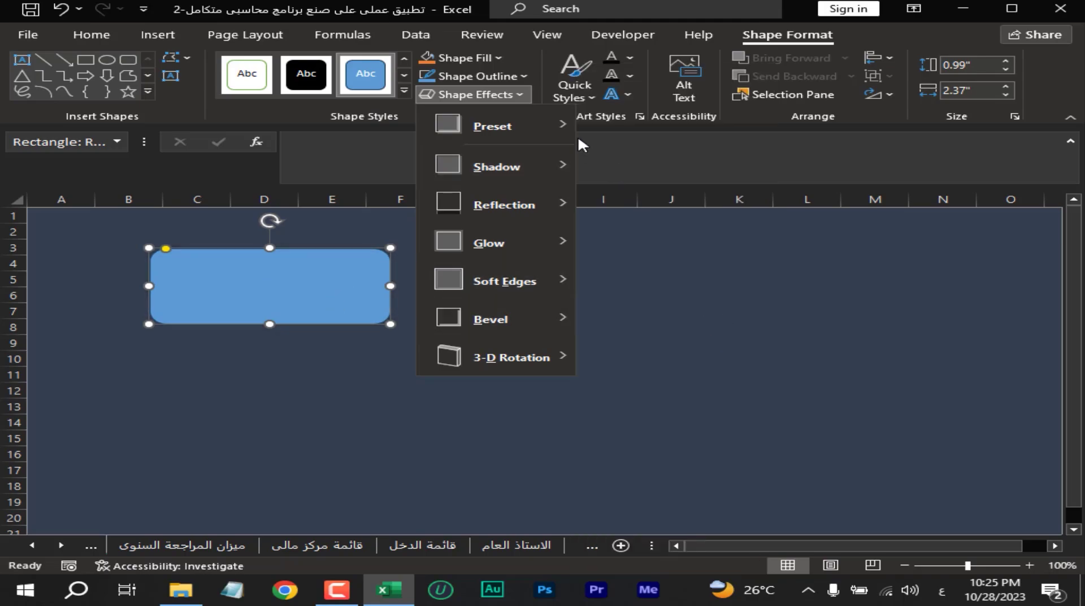
{"action": "mouse_move", "coordinate": [496, 166]}
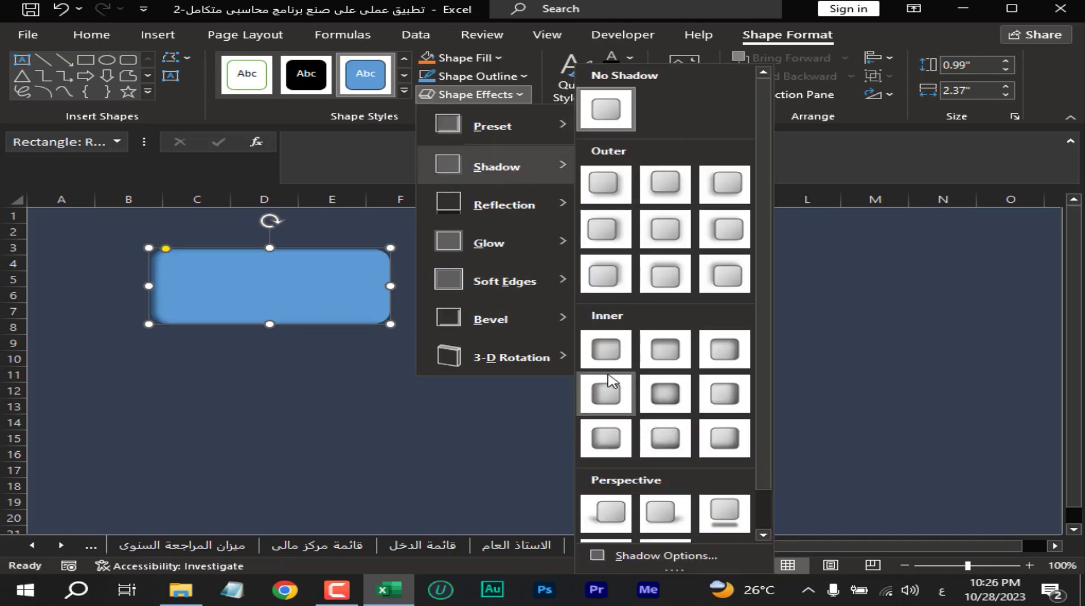
Add an inner shadow and a preset bevel effect, leaving 3-D rotation unchanged.
{"action": "left_click", "coordinate": [665, 393]}
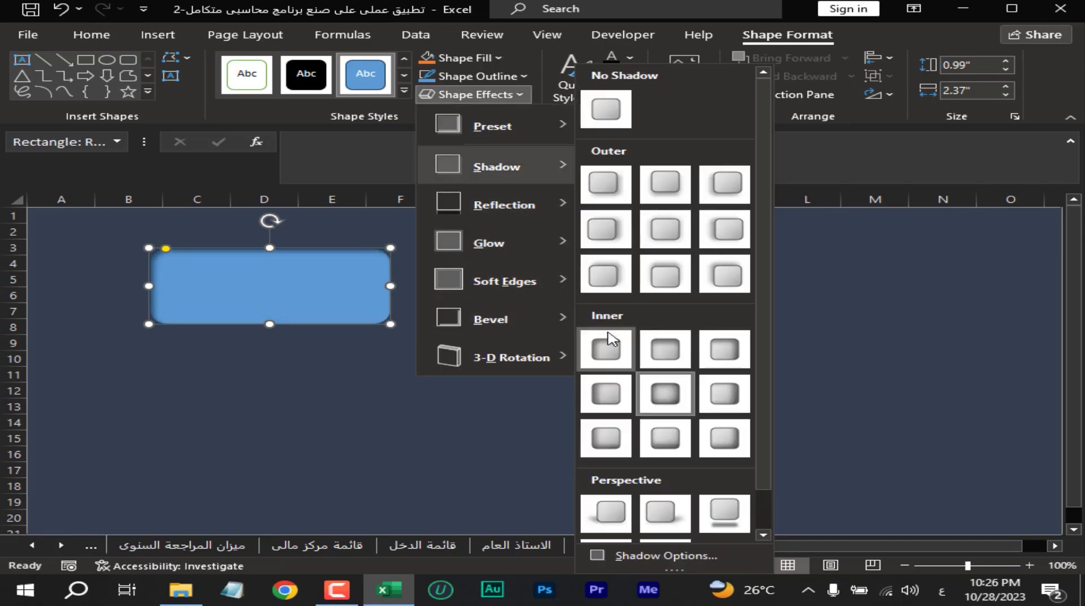
{"action": "mouse_move", "coordinate": [493, 126]}
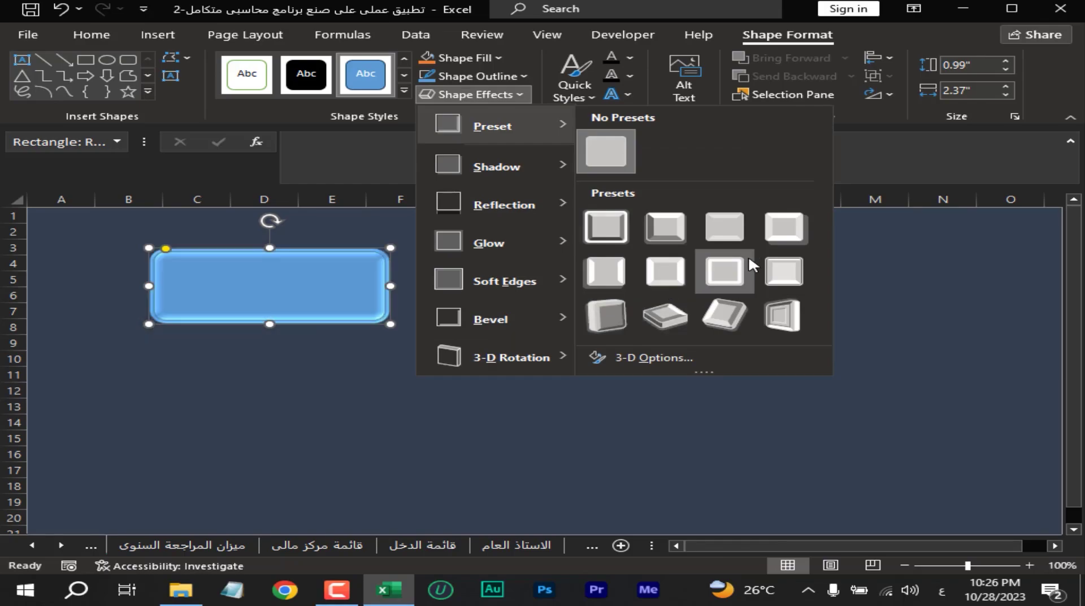
{"action": "left_click", "coordinate": [740, 276]}
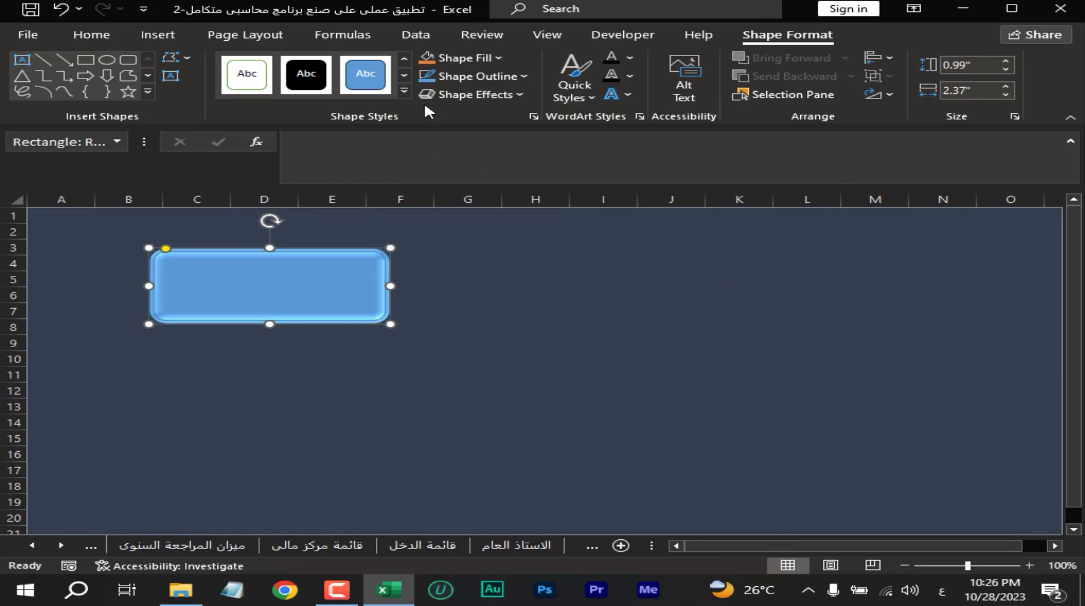
{"action": "left_click", "coordinate": [446, 94]}
{"action": "mouse_move", "coordinate": [507, 356]}
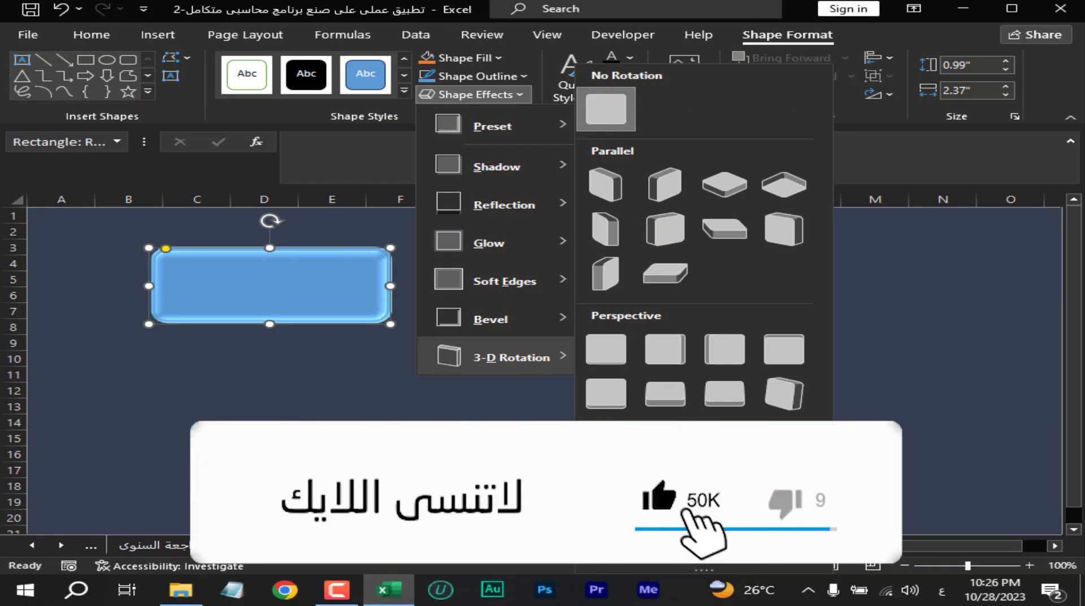
{"action": "left_click", "coordinate": [653, 472]}
Paste the label ميزان المراجعة السنوى into the rectangle, centred horizontally and vertically.
{"action": "key", "text": "Escape"}
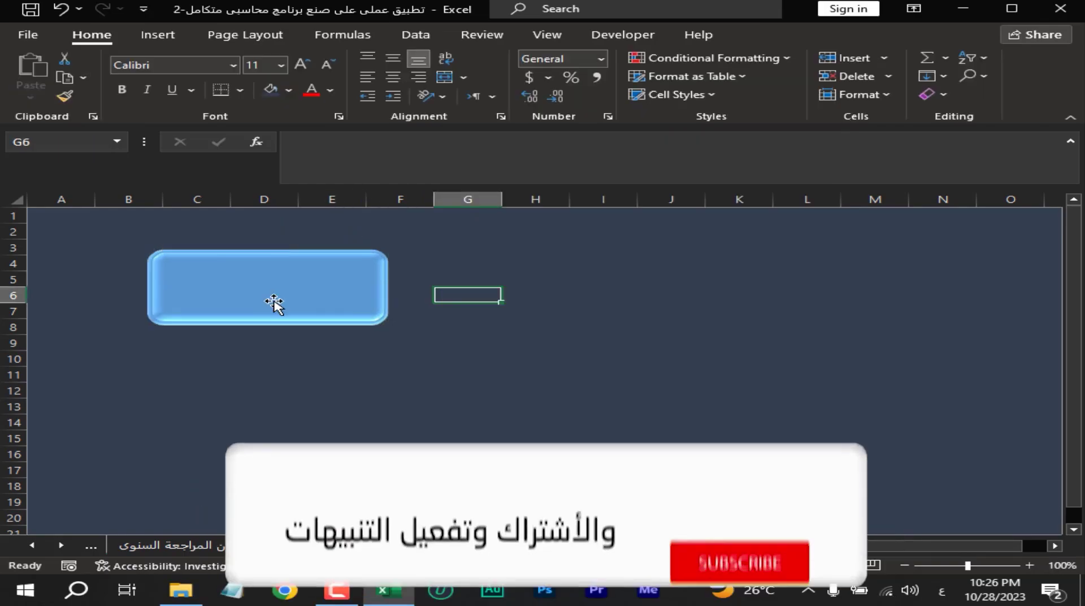
{"action": "left_click", "coordinate": [273, 304]}
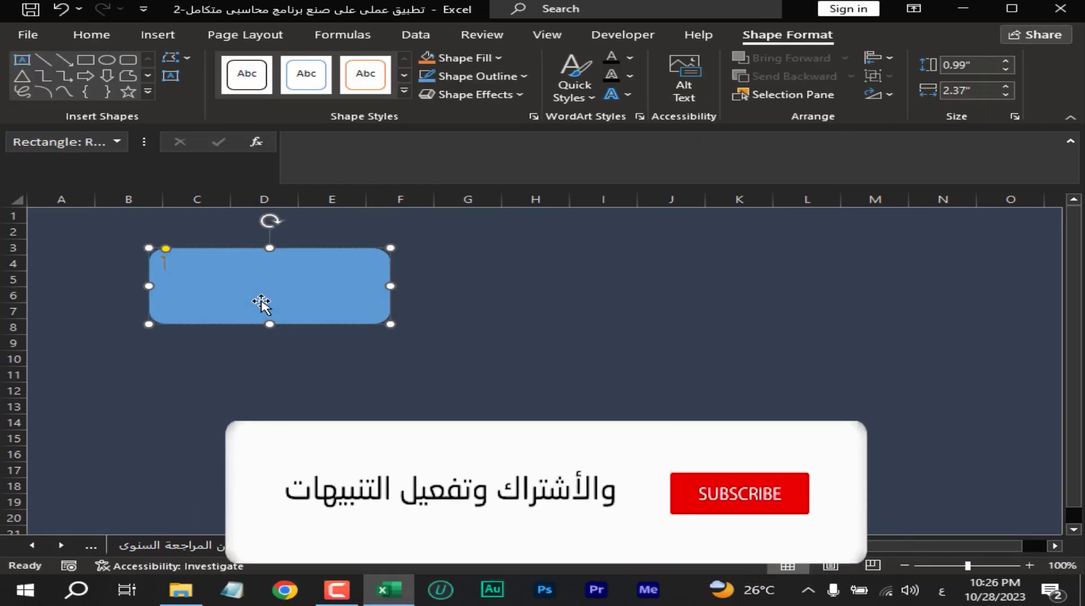
{"action": "left_click", "coordinate": [234, 257]}
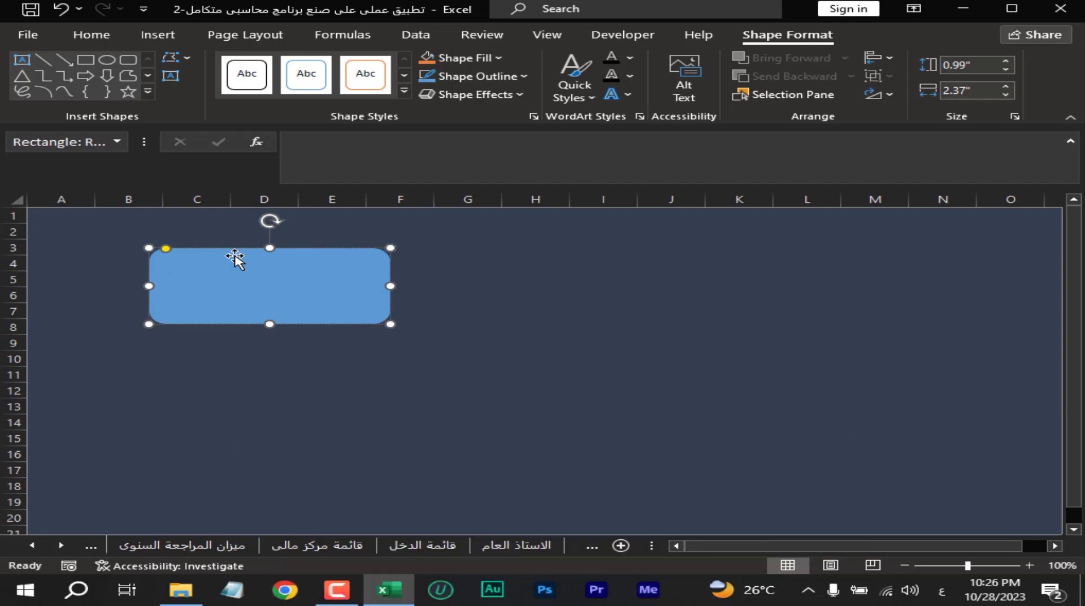
{"action": "type", "text": "ميزان المراجعة بالمجاميع"}
{"action": "left_click", "coordinate": [92, 35]}
{"action": "left_click", "coordinate": [394, 78]}
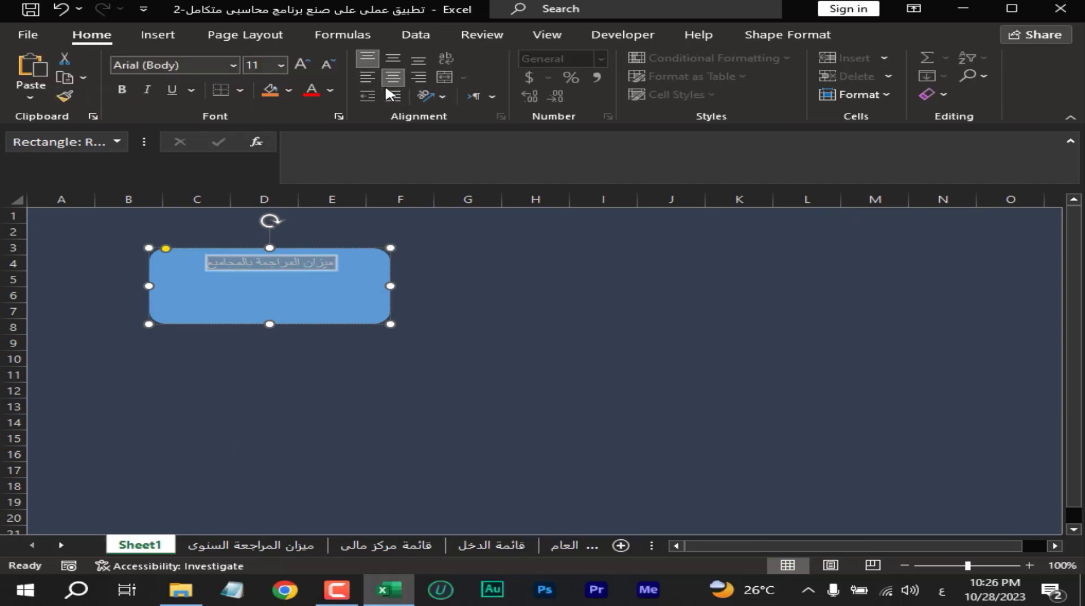
{"action": "left_click", "coordinate": [422, 67]}
{"action": "left_click", "coordinate": [402, 56]}
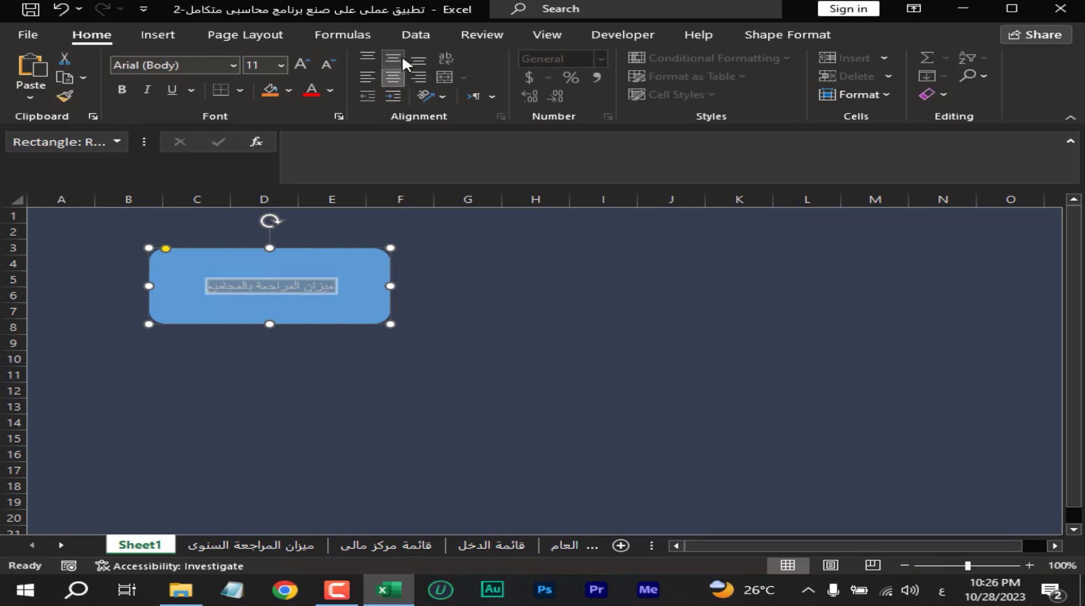
Format the whole label as Arial, size 18, in red.
{"action": "left_click", "coordinate": [278, 286]}
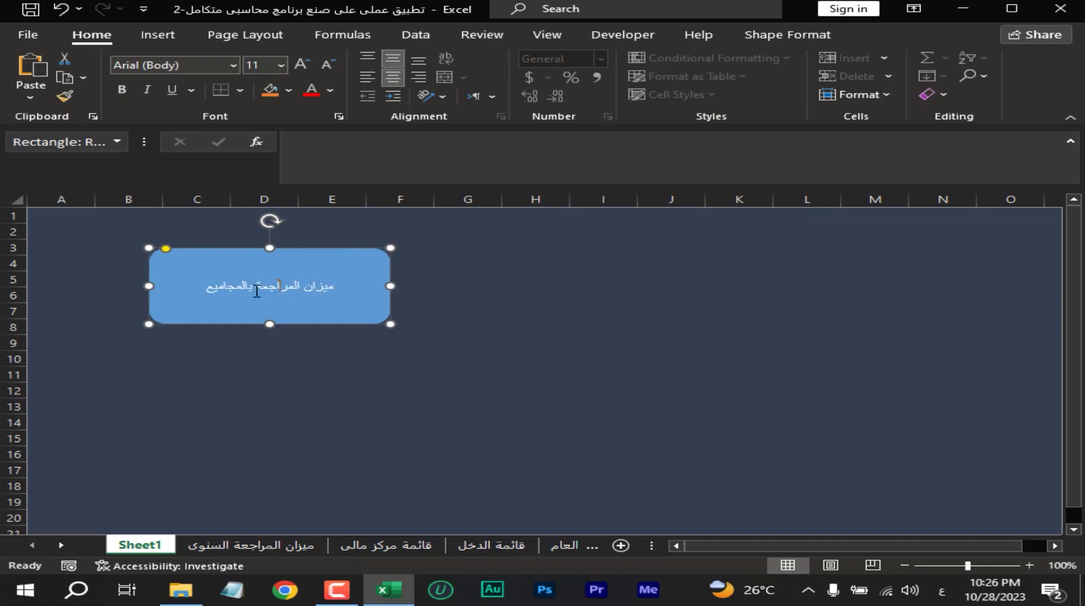
{"action": "double_click", "coordinate": [255, 289]}
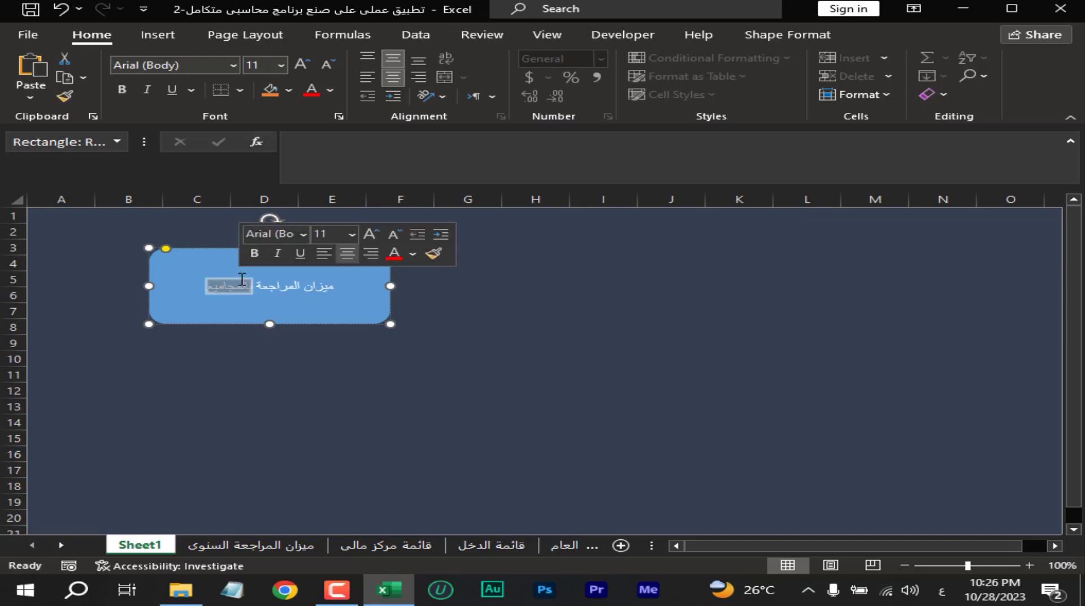
{"action": "left_click", "coordinate": [251, 289]}
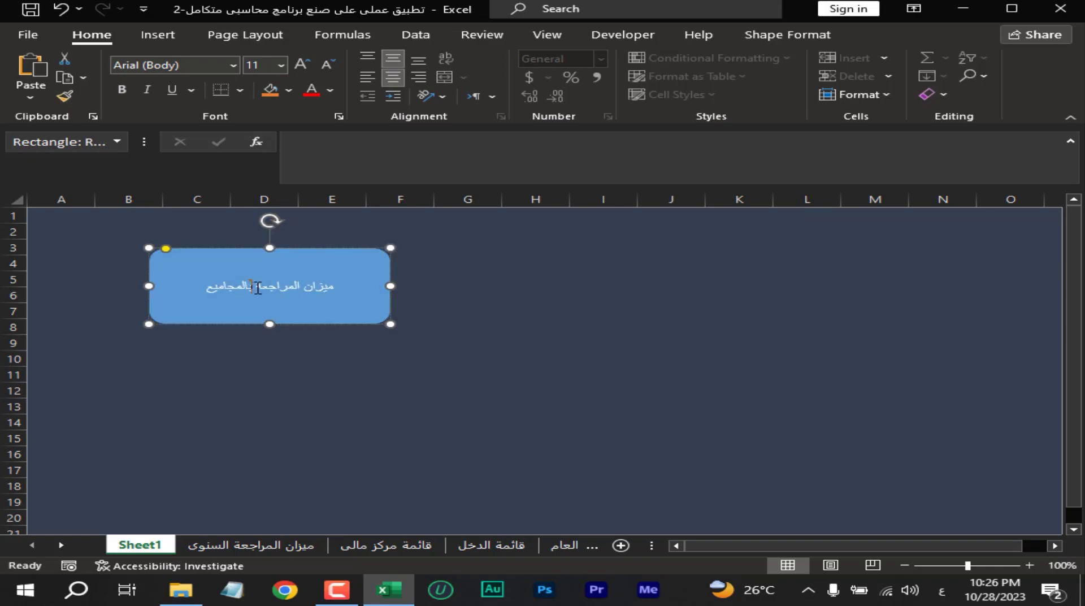
{"action": "triple_click", "coordinate": [257, 288]}
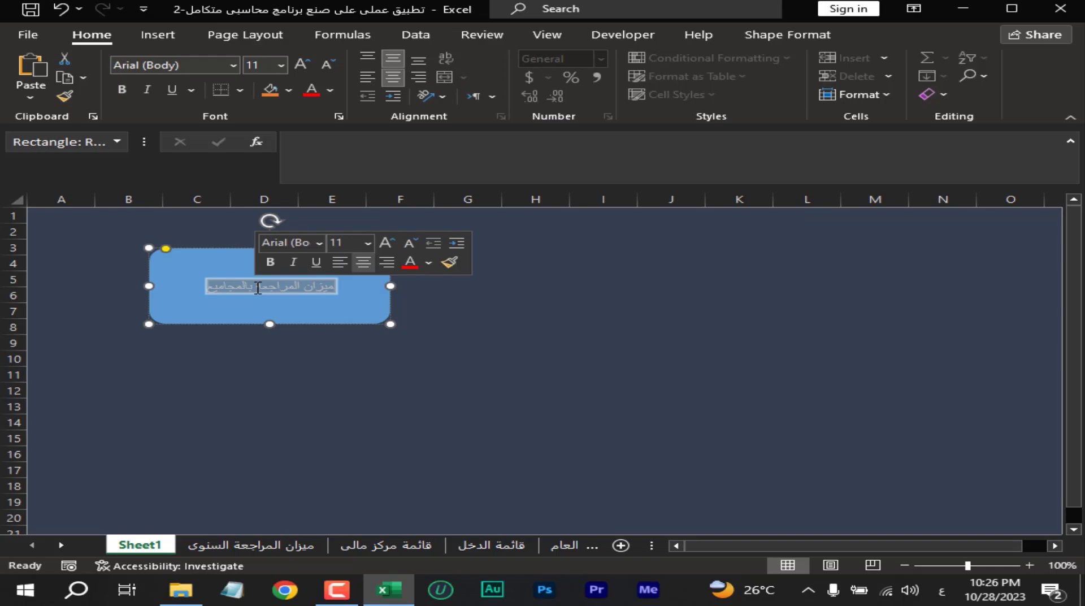
{"action": "left_click", "coordinate": [170, 65]}
{"action": "left_click", "coordinate": [233, 65]}
{"action": "left_click", "coordinate": [246, 317]}
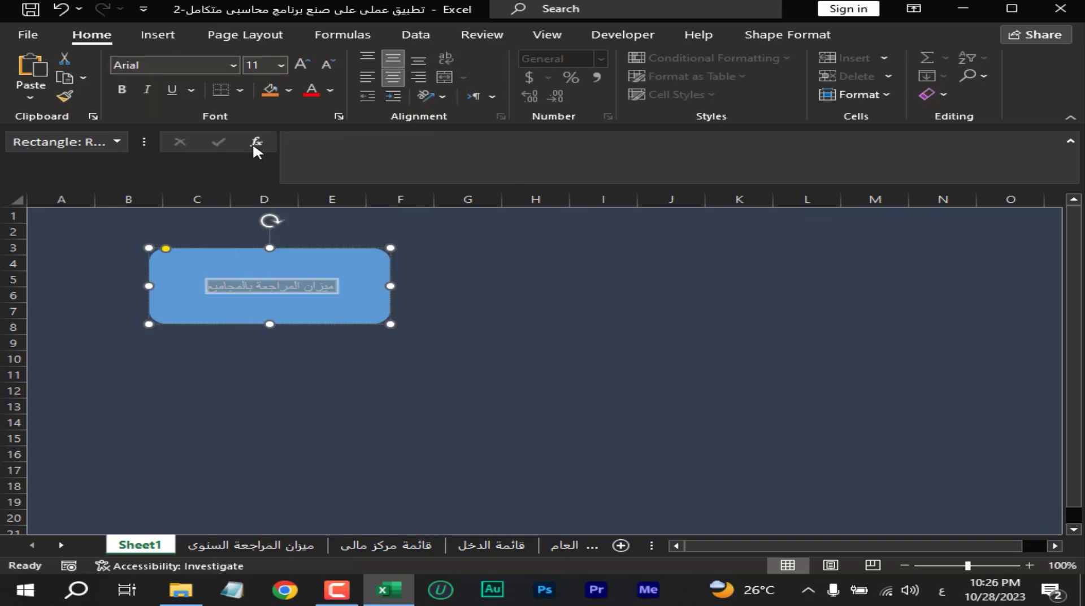
{"action": "left_click", "coordinate": [303, 59]}
{"action": "left_click", "coordinate": [303, 59]}
{"action": "left_click", "coordinate": [302, 58]}
{"action": "left_click", "coordinate": [303, 58]}
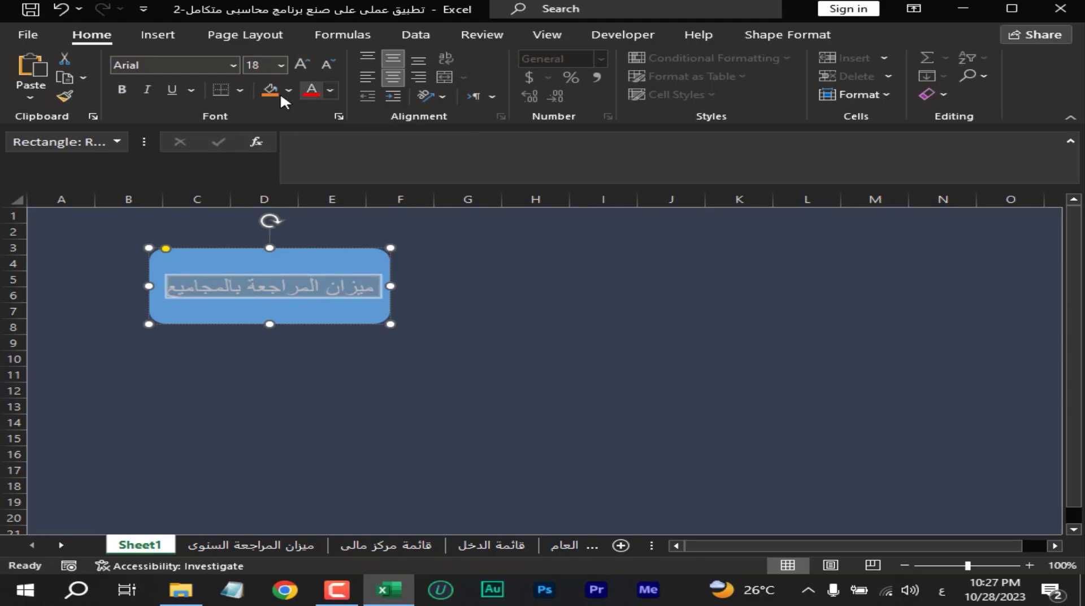
{"action": "left_click", "coordinate": [329, 90]}
{"action": "left_click", "coordinate": [274, 302]}
Edit the label's last word, then deselect and reselect the finished button.
{"action": "left_click", "coordinate": [274, 303]}
{"action": "double_click", "coordinate": [273, 286]}
{"action": "left_click", "coordinate": [272, 283]}
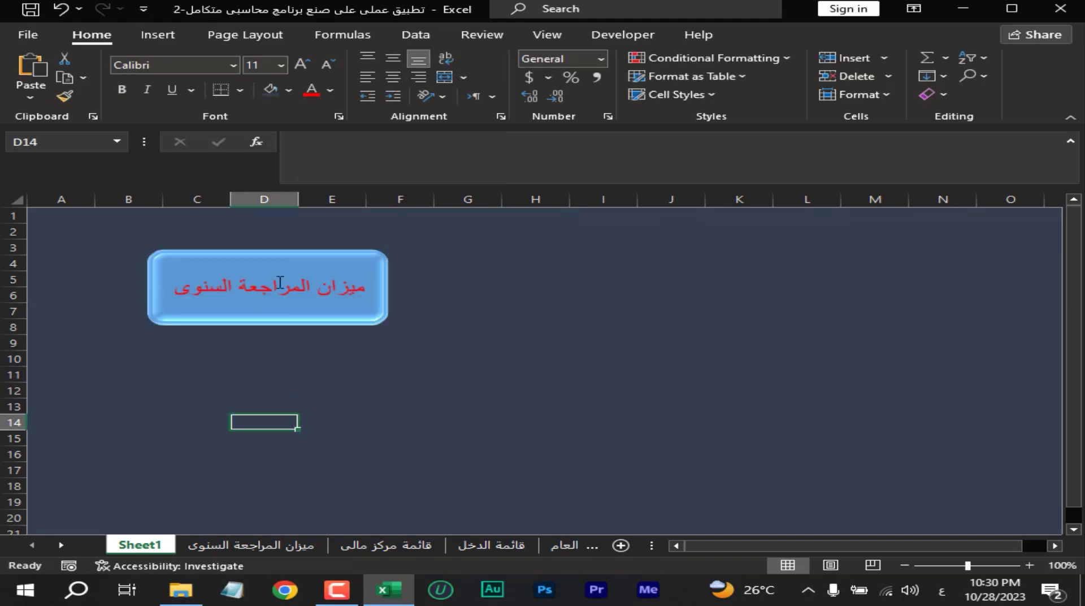
{"action": "left_click", "coordinate": [279, 283]}
{"action": "left_click", "coordinate": [286, 373]}
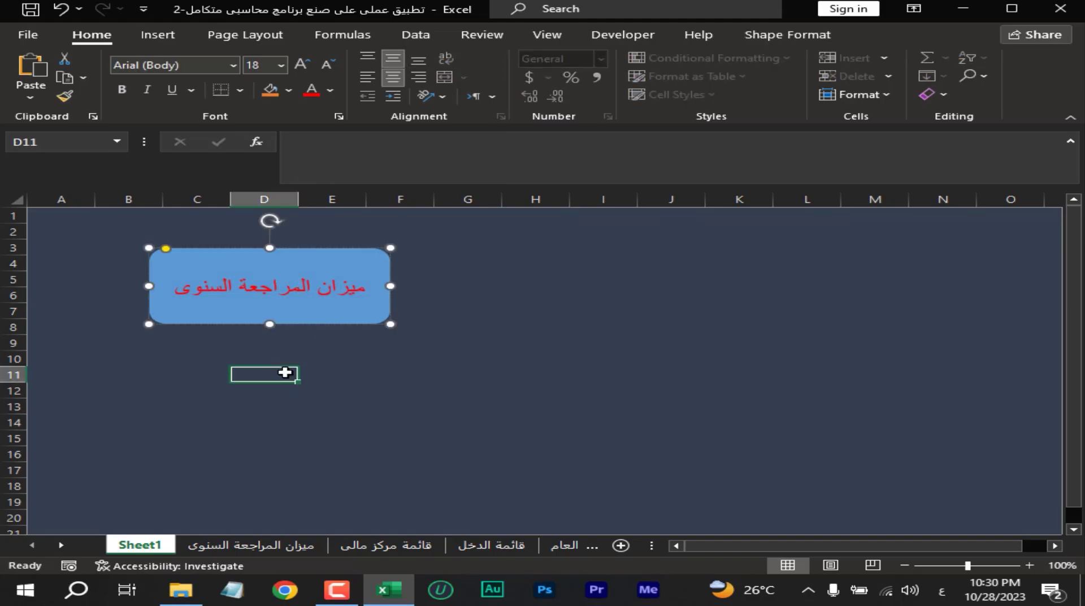
{"action": "left_click", "coordinate": [238, 307]}
Copy the button and paste a duplicate beside the first one.
{"action": "right_click", "coordinate": [235, 308]}
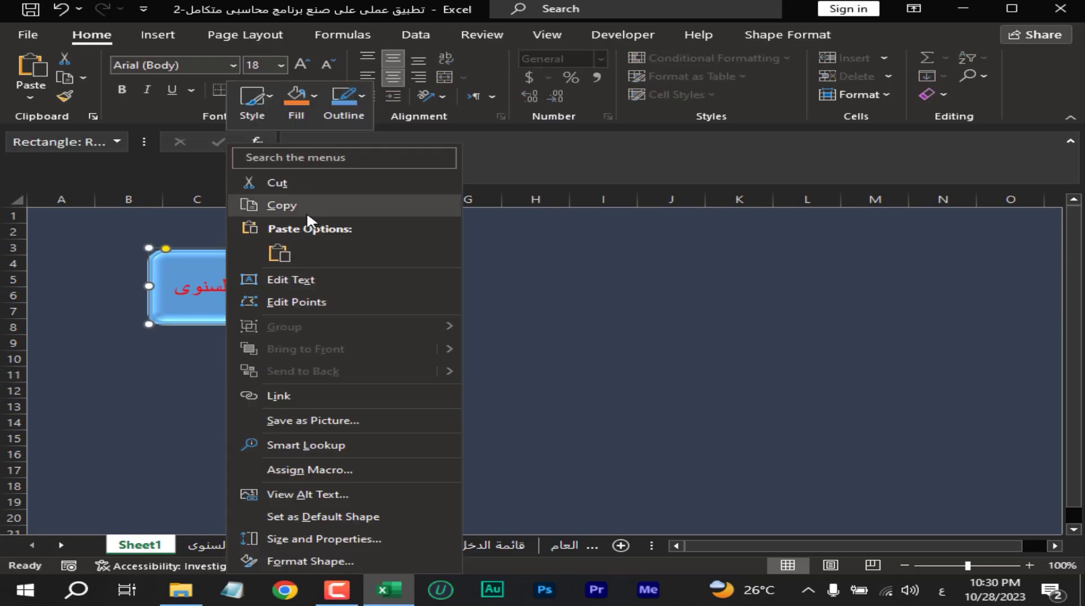
{"action": "left_click", "coordinate": [287, 209]}
{"action": "key", "text": "ctrl+v"}
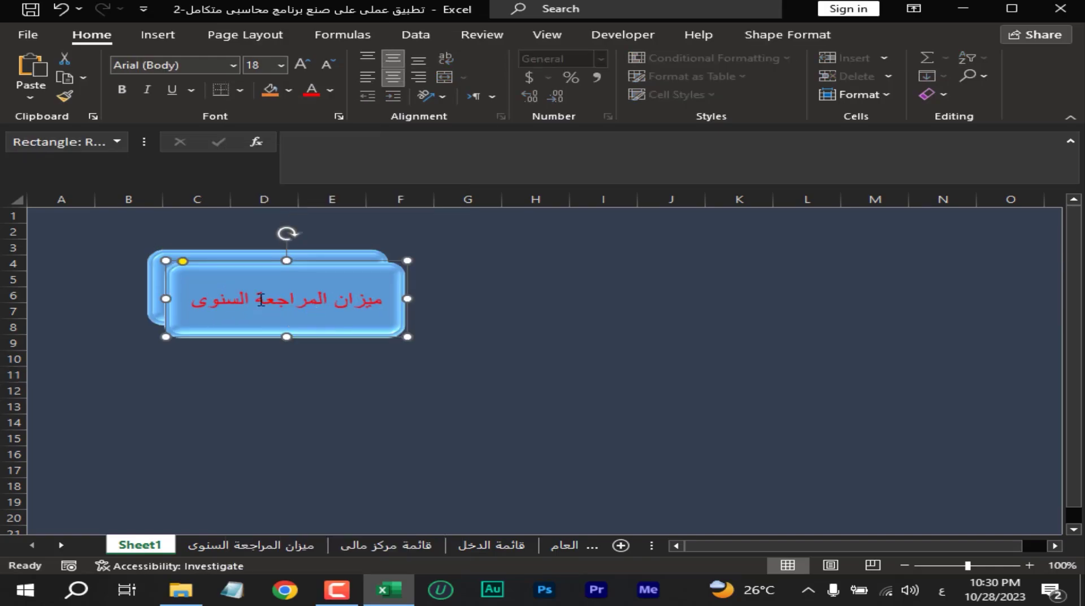
{"action": "left_click_drag", "start_coordinate": [190, 285], "coordinate": [434, 272]}
{"action": "left_click", "coordinate": [467, 342]}
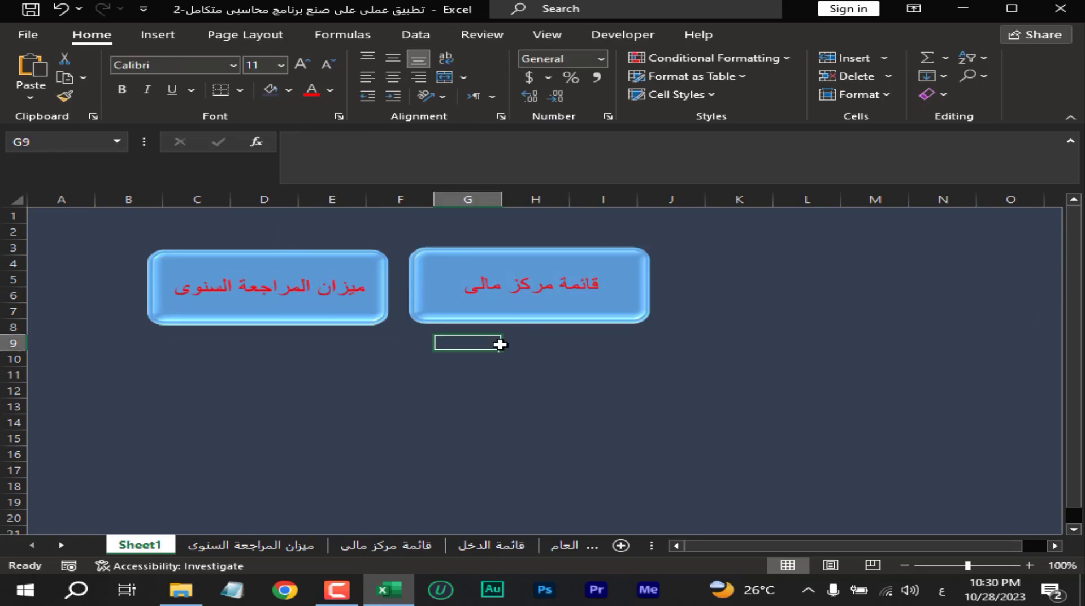
{"action": "left_click", "coordinate": [443, 280]}
{"action": "left_click", "coordinate": [333, 357]}
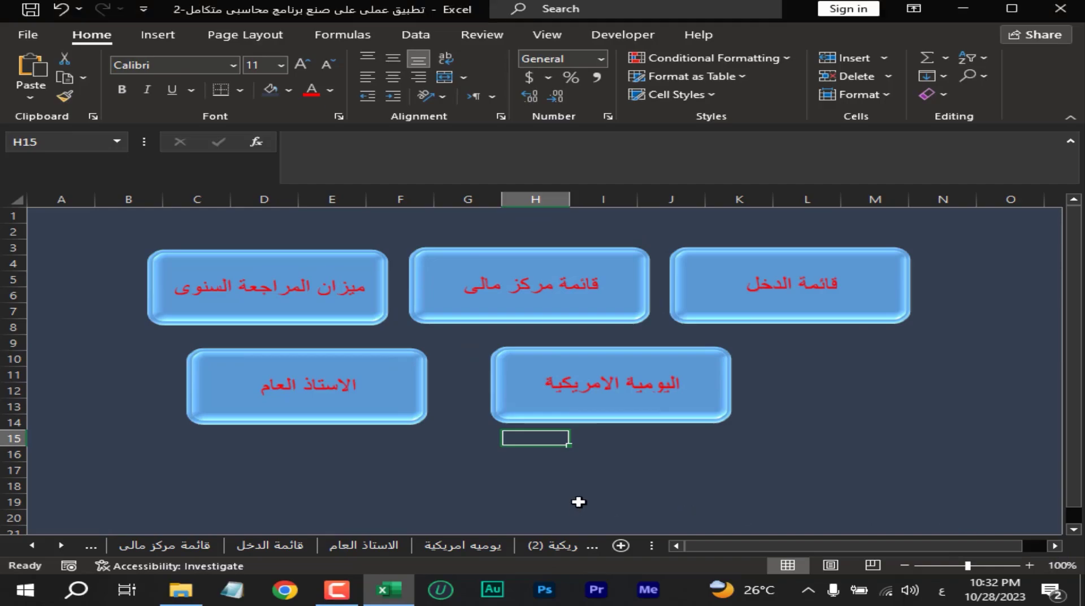
Shift the اليومية الامريكية and الاستاذ العام buttons rightwards into their row positions.
{"action": "scroll", "coordinate": [570, 497], "scroll_direction": "down", "scroll_amount": 6}
{"action": "scroll", "coordinate": [621, 474], "scroll_direction": "up", "scroll_amount": 6}
{"action": "left_click", "coordinate": [584, 412]}
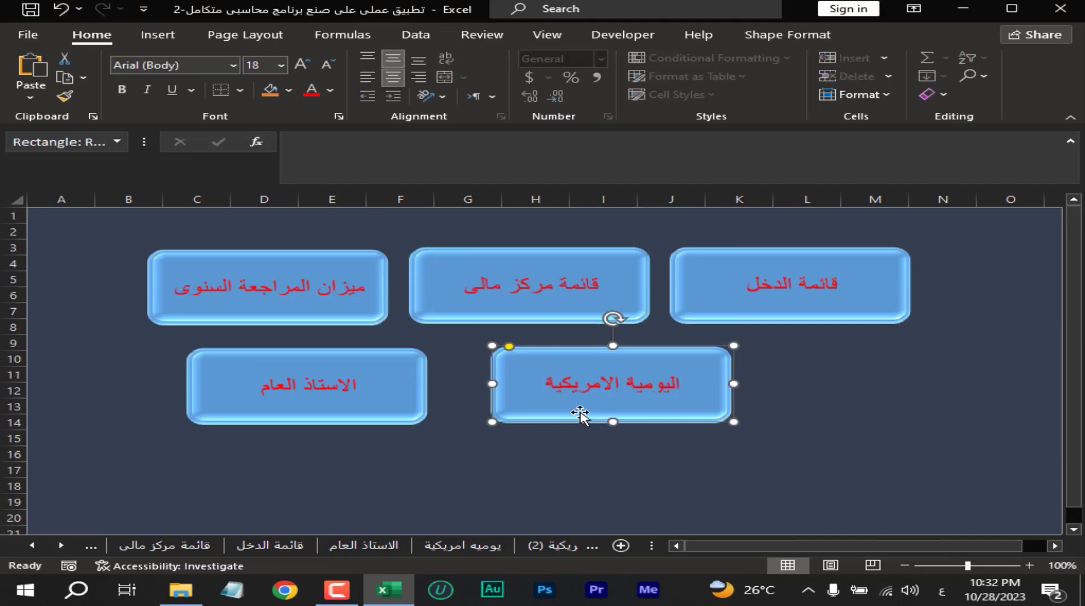
{"action": "left_click_drag", "start_coordinate": [540, 400], "coordinate": [603, 402]}
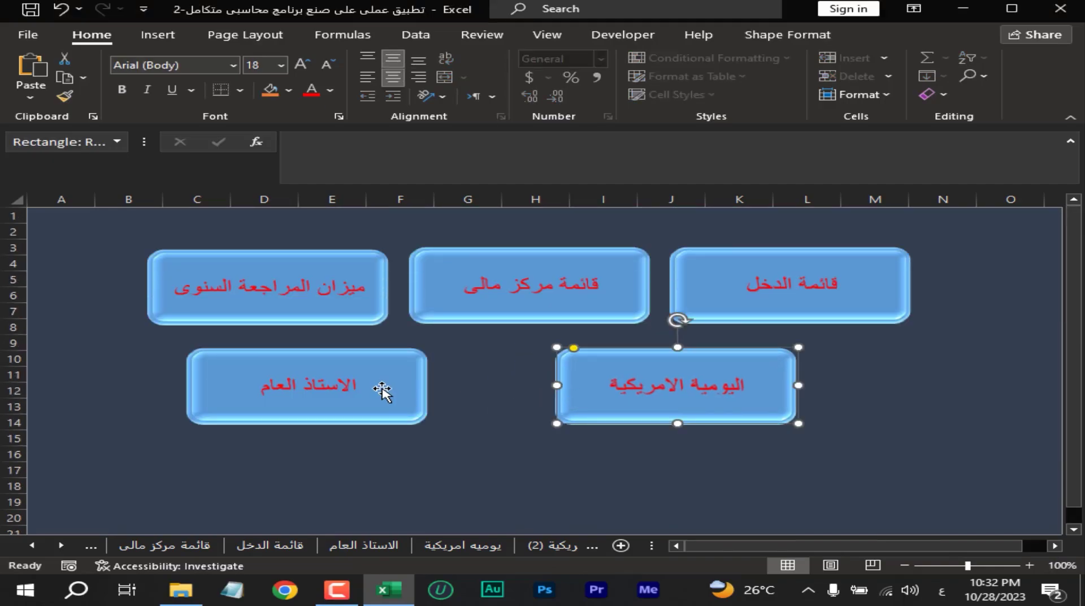
{"action": "left_click_drag", "start_coordinate": [379, 398], "coordinate": [436, 400]}
{"action": "left_click", "coordinate": [437, 400]}
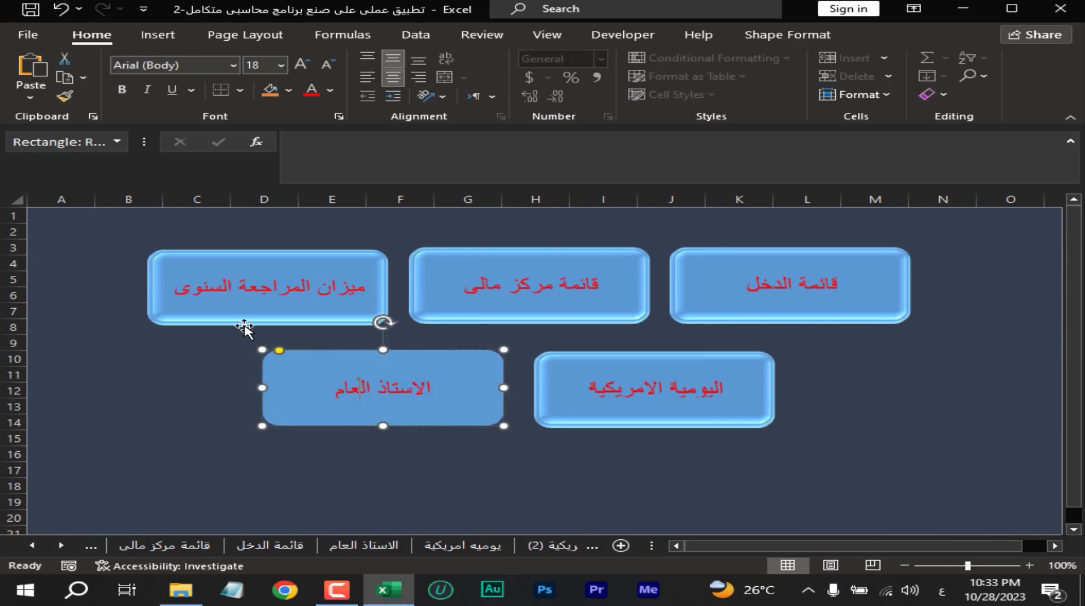
{"action": "left_click", "coordinate": [254, 303]}
Hyperlink the ميزان المراجعة السنوى button to the ميزان المراجعة السنوى sheet in this workbook.
{"action": "right_click", "coordinate": [252, 302]}
{"action": "left_click", "coordinate": [310, 399]}
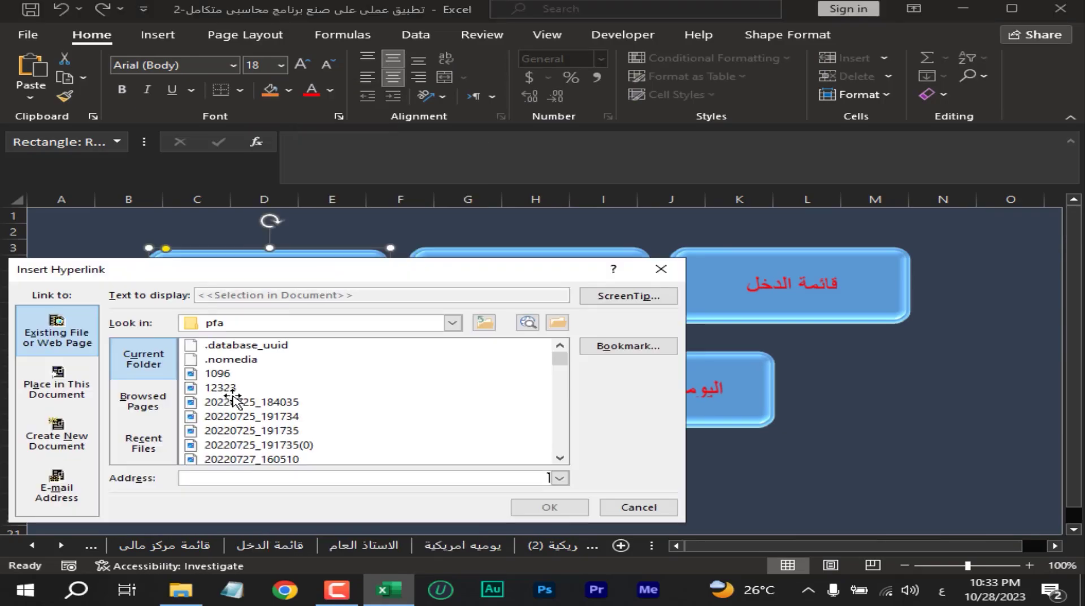
{"action": "left_click_drag", "start_coordinate": [313, 277], "coordinate": [579, 232]}
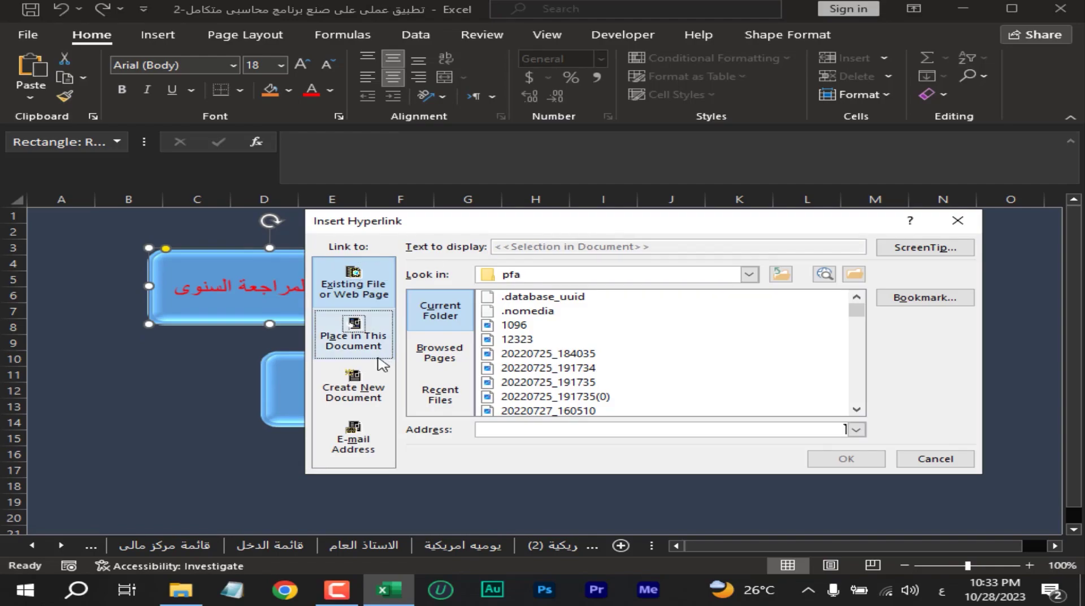
{"action": "left_click", "coordinate": [352, 337]}
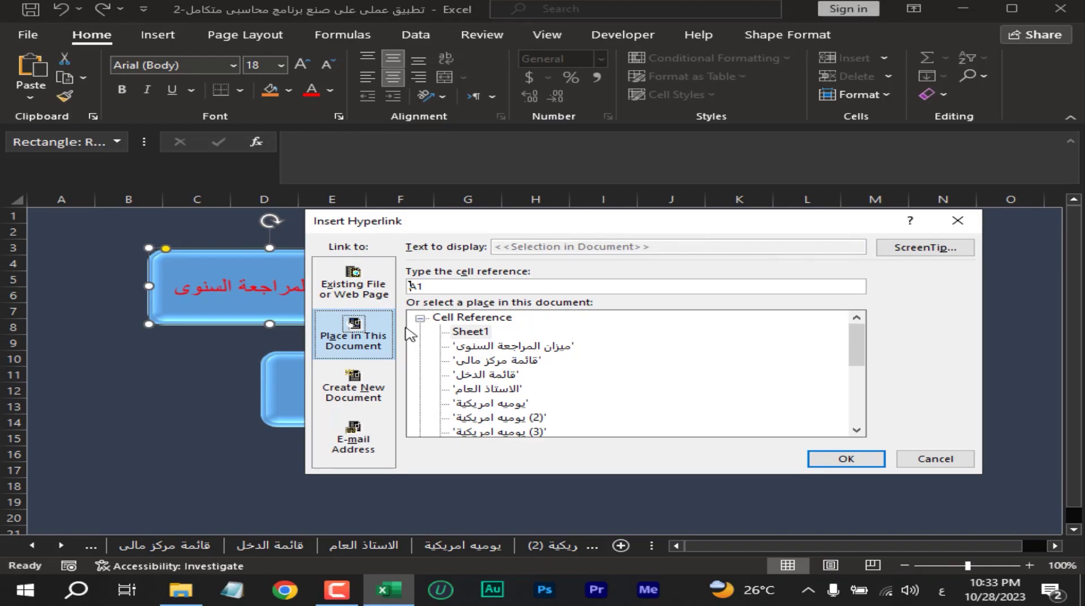
{"action": "left_click", "coordinate": [495, 347]}
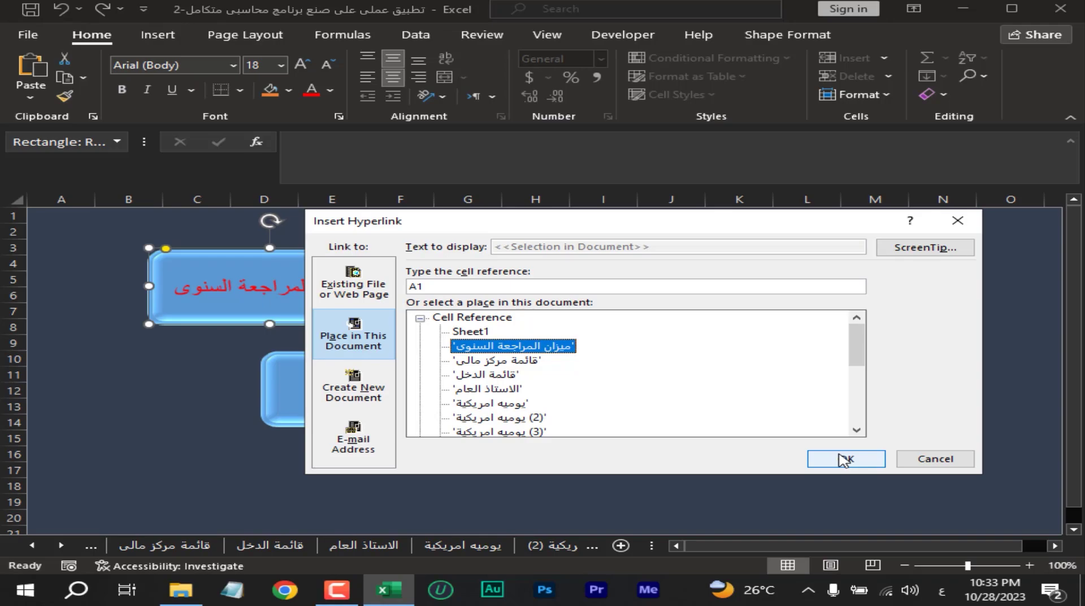
Hyperlink the قائمة مركز مالى button to the قائمة مركز مالى sheet.
{"action": "left_click", "coordinate": [825, 462]}
{"action": "left_click", "coordinate": [508, 282]}
{"action": "right_click", "coordinate": [504, 303]}
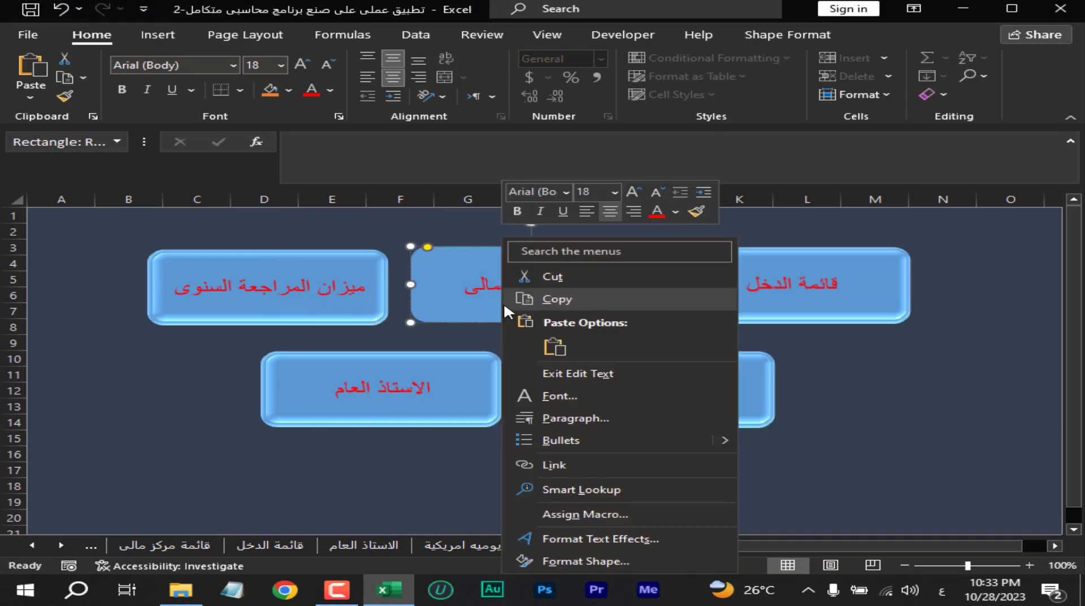
{"action": "left_click", "coordinate": [542, 468]}
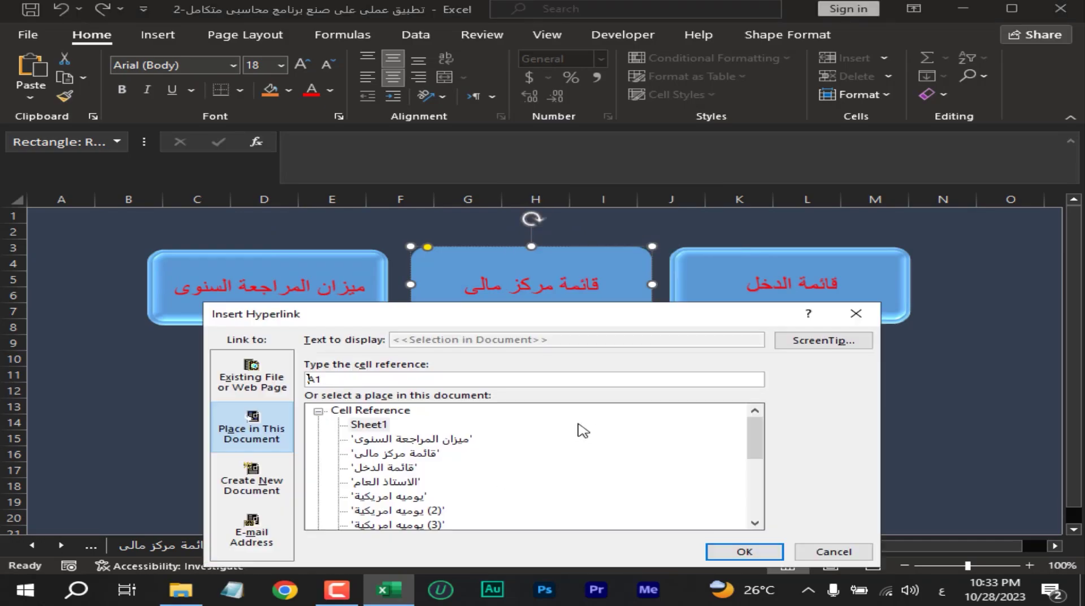
{"action": "left_click", "coordinate": [399, 454]}
{"action": "left_click", "coordinate": [745, 551]}
{"action": "left_click", "coordinate": [390, 499]}
{"action": "scroll", "coordinate": [360, 443], "scroll_direction": "down", "scroll_amount": 5}
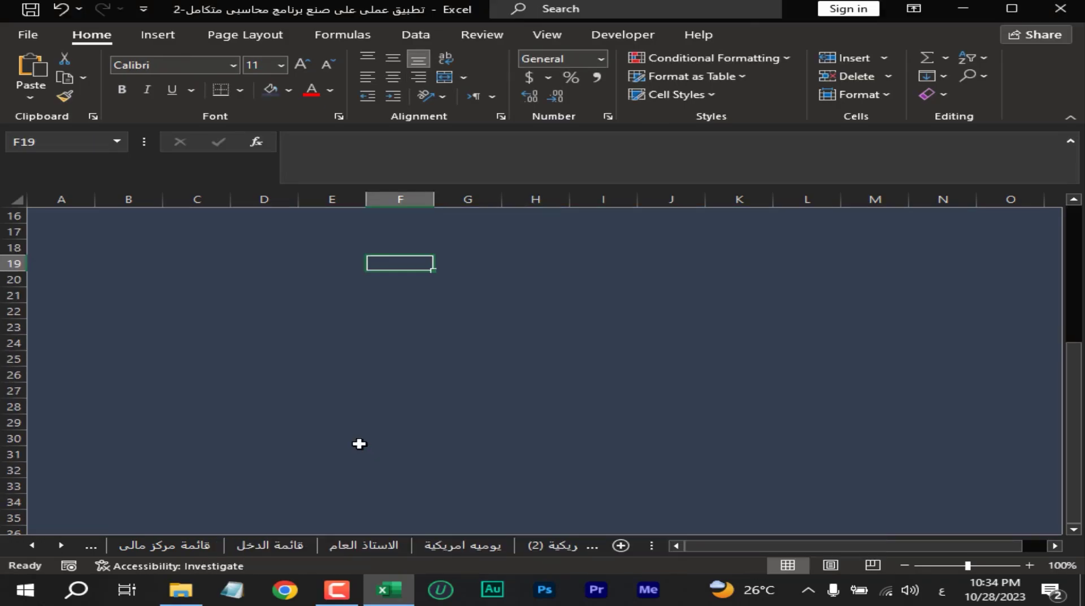
{"action": "scroll", "coordinate": [360, 443], "scroll_direction": "up", "scroll_amount": 5}
{"action": "left_click", "coordinate": [316, 444]}
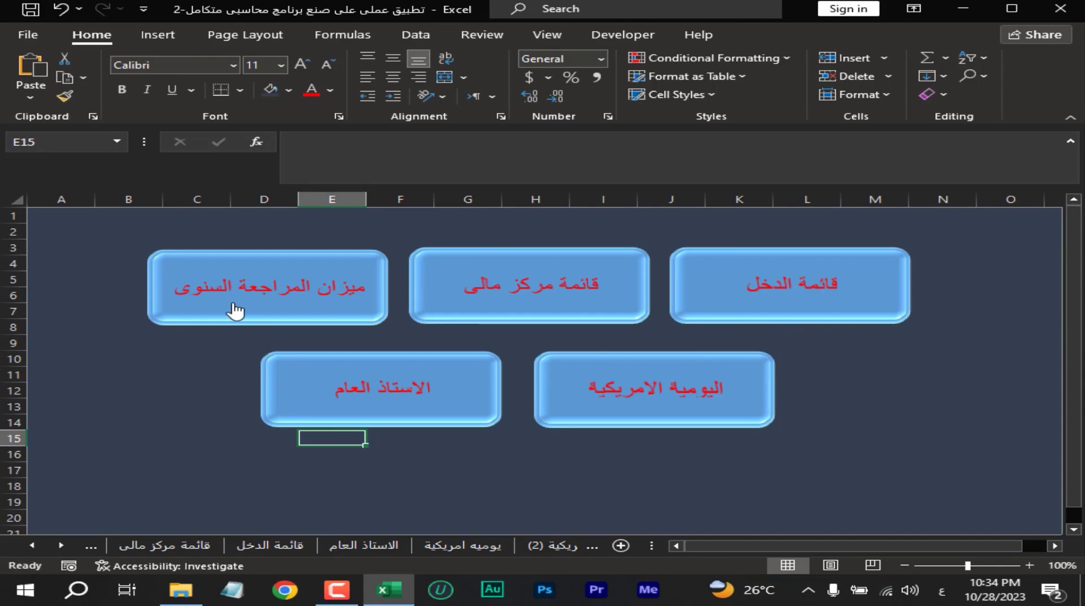
{"action": "left_click", "coordinate": [246, 301]}
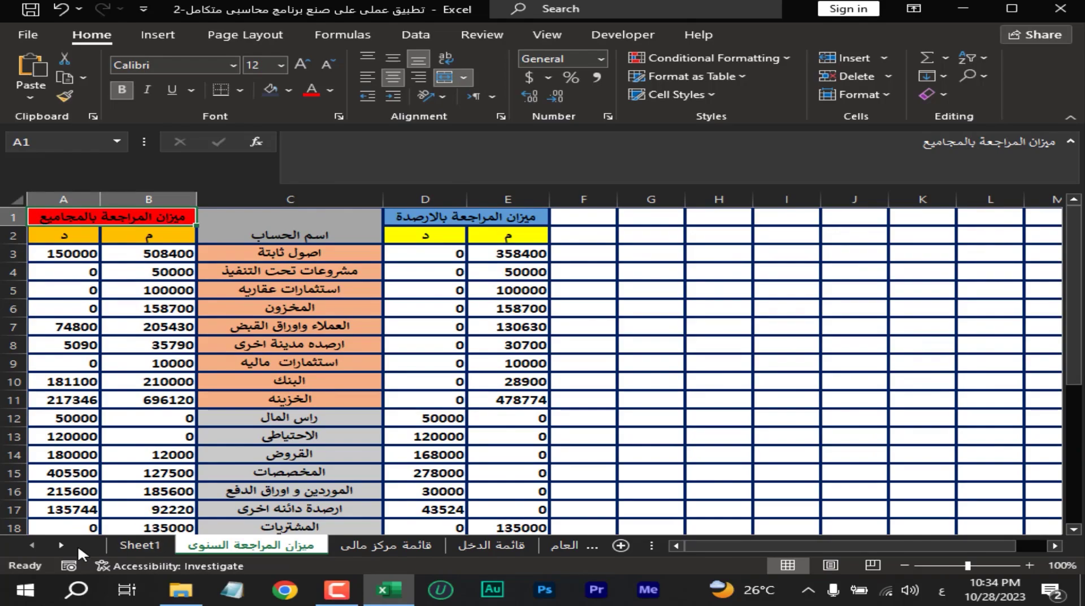
{"action": "left_click", "coordinate": [62, 544]}
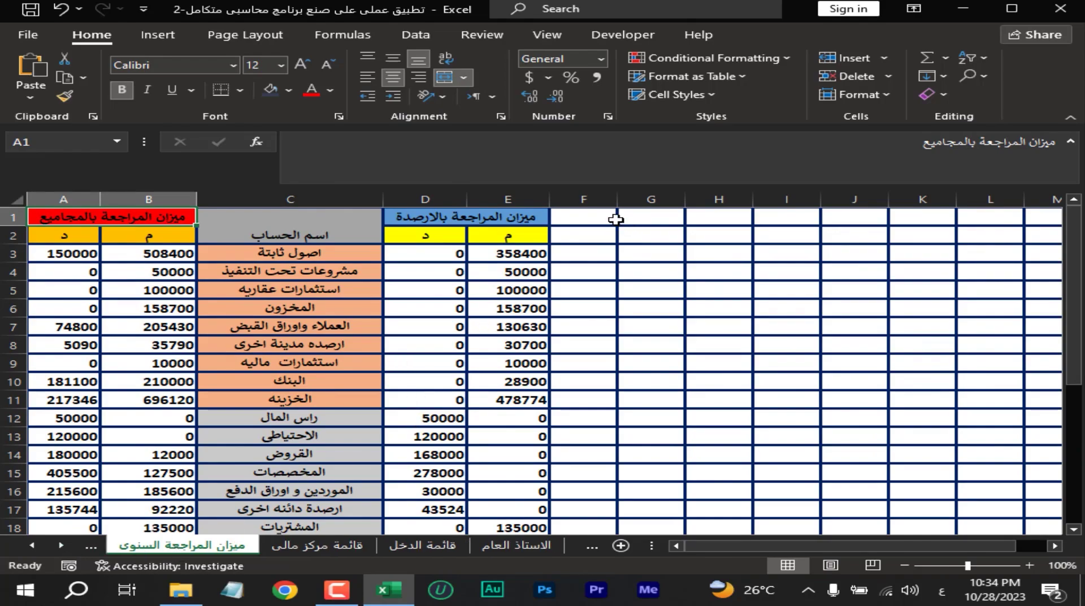
{"action": "left_click", "coordinate": [28, 545]}
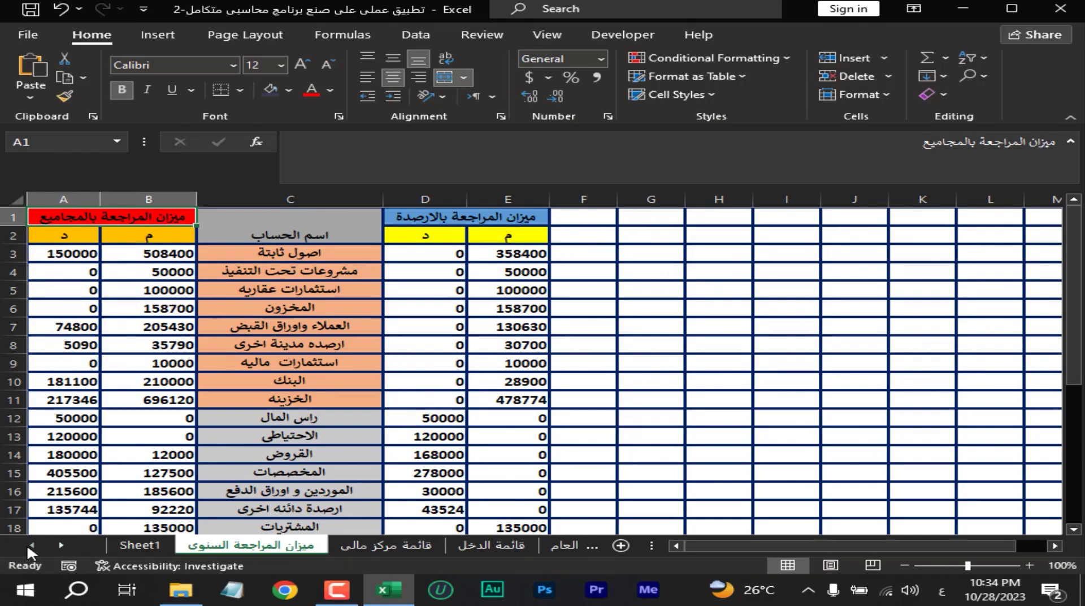
{"action": "left_click", "coordinate": [138, 547]}
Rename the Sheet1 tab to 'أساس الدفتر'.
{"action": "right_click", "coordinate": [138, 547]}
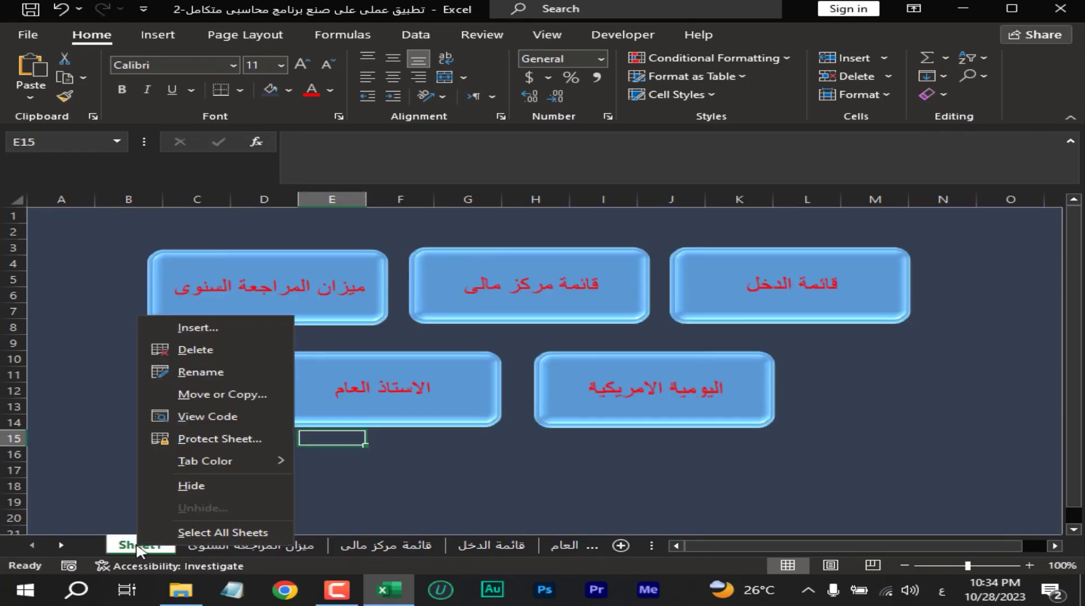
{"action": "left_click", "coordinate": [192, 375]}
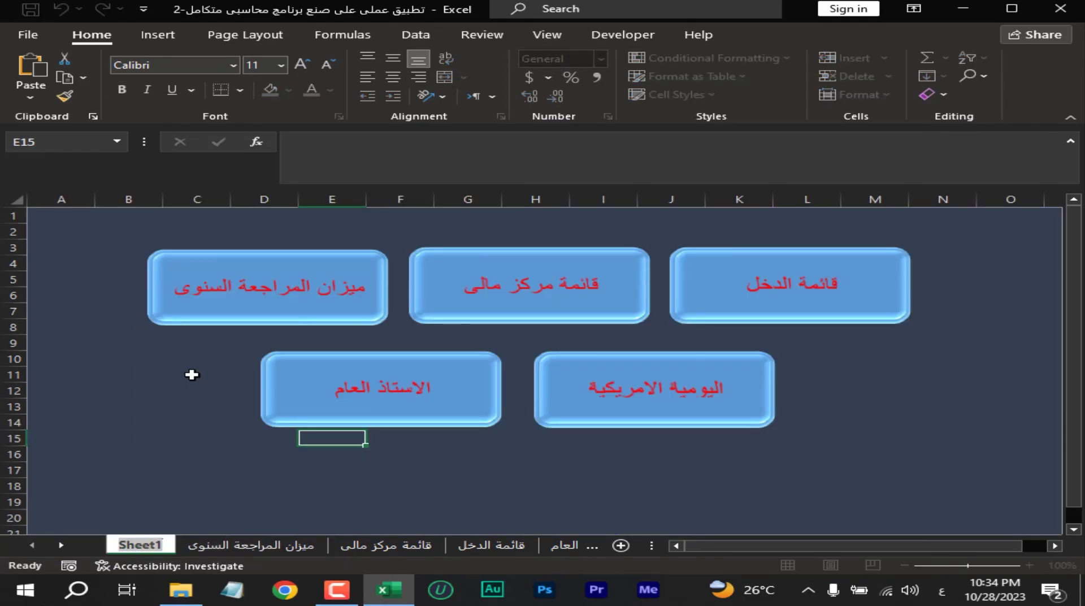
{"action": "type", "text": "أساس الدفتر"}
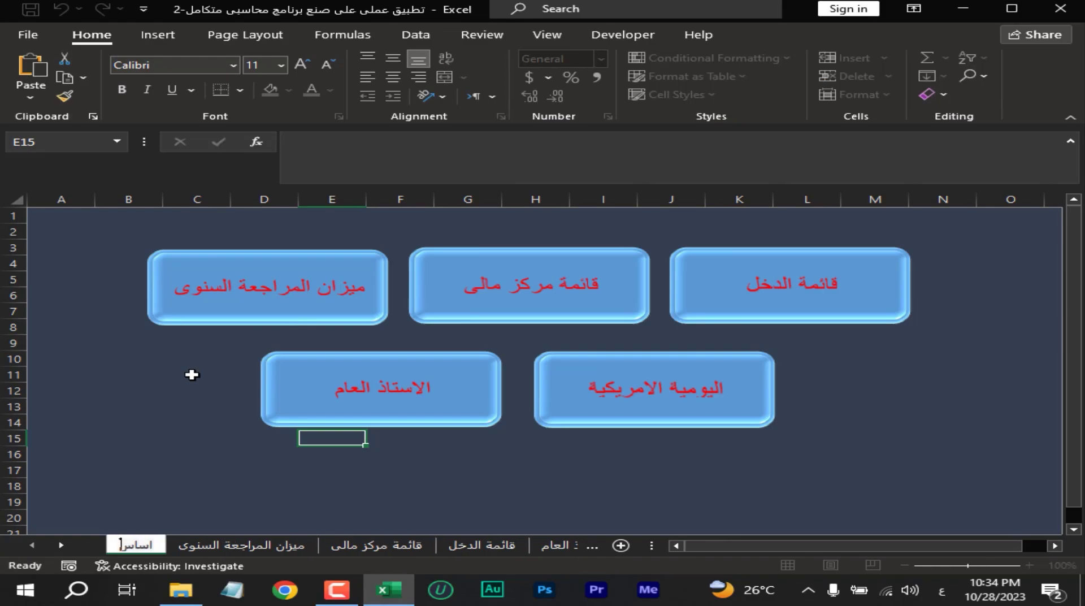
{"action": "key", "text": "Return"}
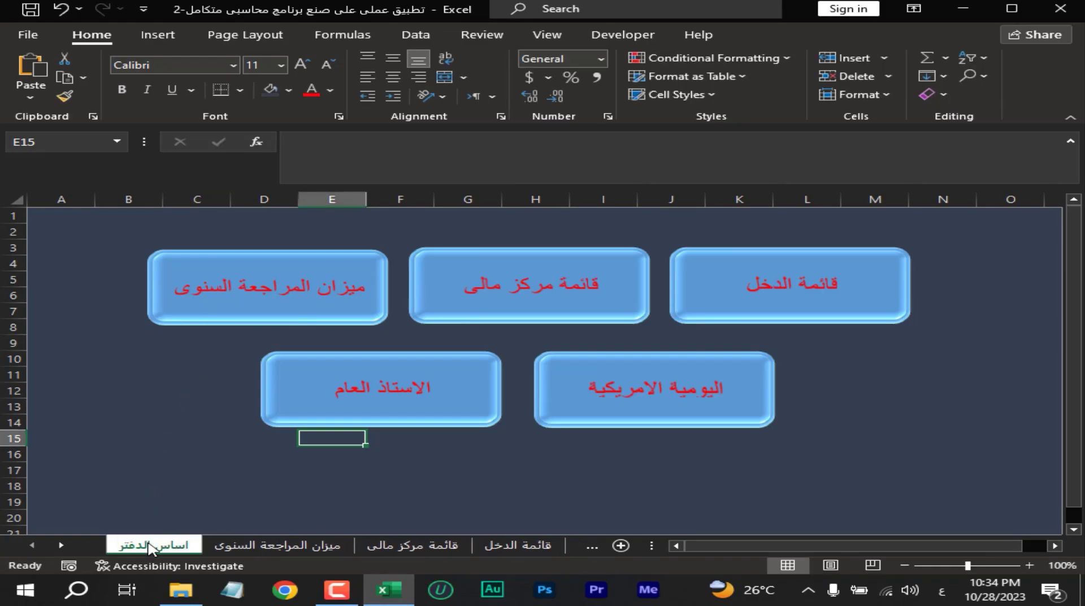
Copy the new tab name and switch to the ميزان المراجعة السنوى sheet.
{"action": "double_click", "coordinate": [150, 545]}
{"action": "key", "text": "ctrl+c"}
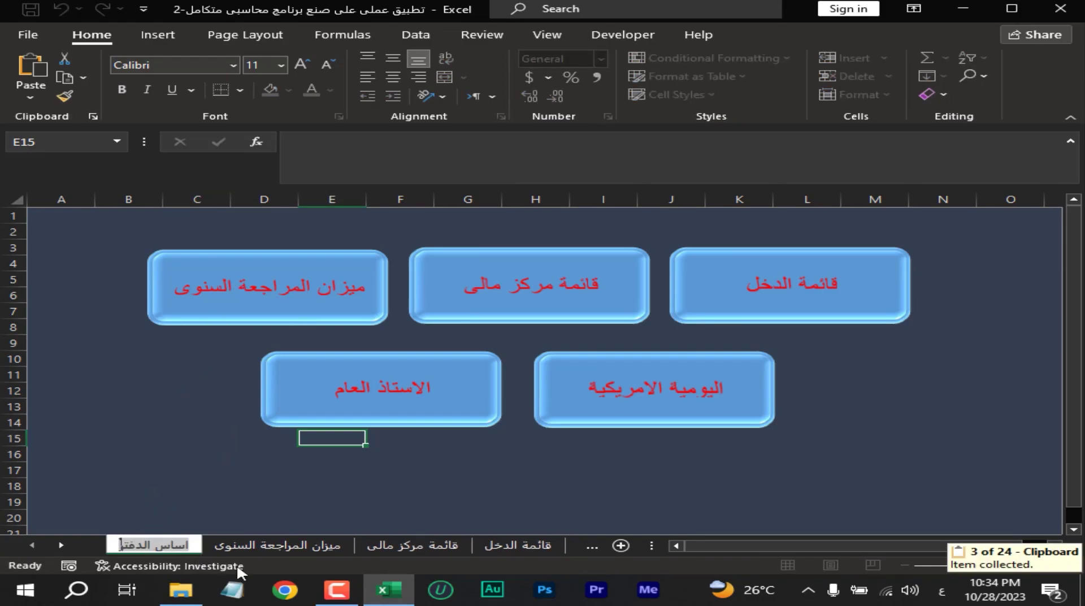
{"action": "left_click", "coordinate": [277, 545]}
{"action": "left_click", "coordinate": [616, 224]}
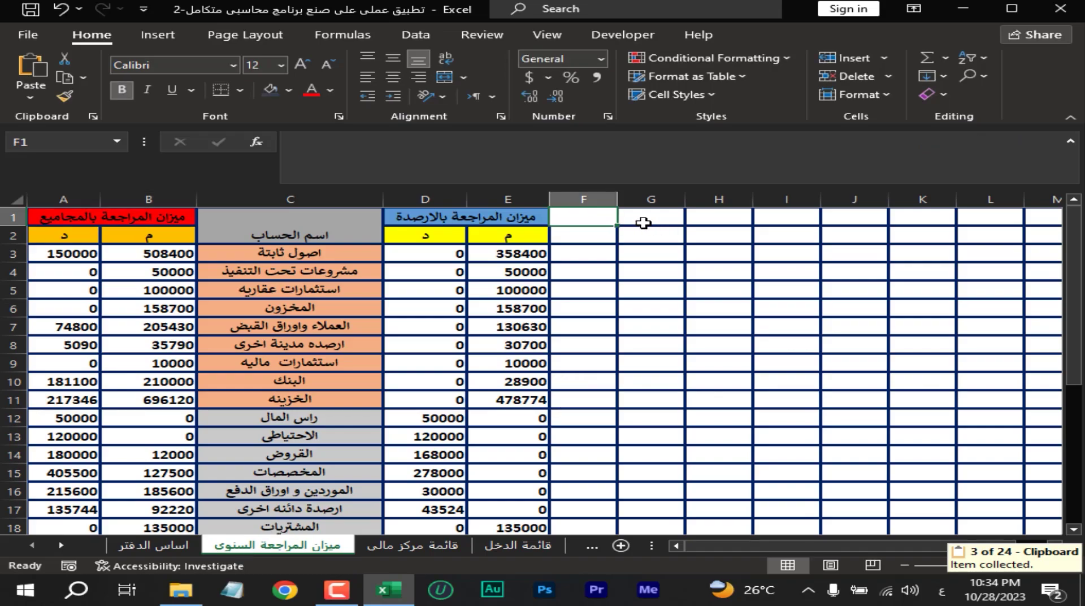
Paste 'اساس الدفتر' into G1, widen column G, and hyperlink G1 to the اساس الدفتر sheet.
{"action": "left_click", "coordinate": [642, 223]}
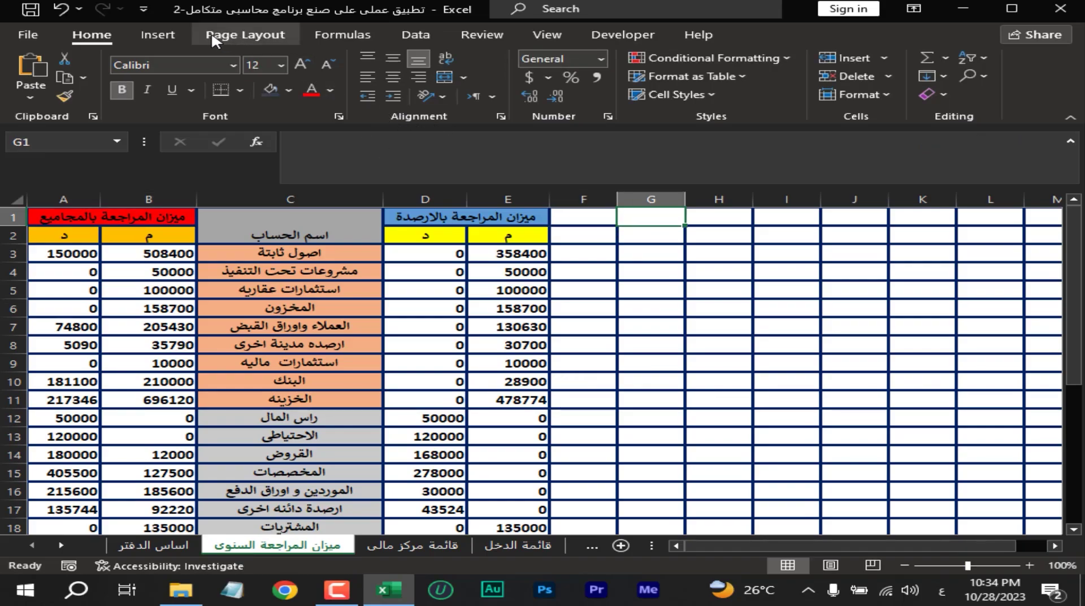
{"action": "key", "text": "ctrl+v"}
{"action": "double_click", "coordinate": [686, 198]}
{"action": "left_click", "coordinate": [644, 220]}
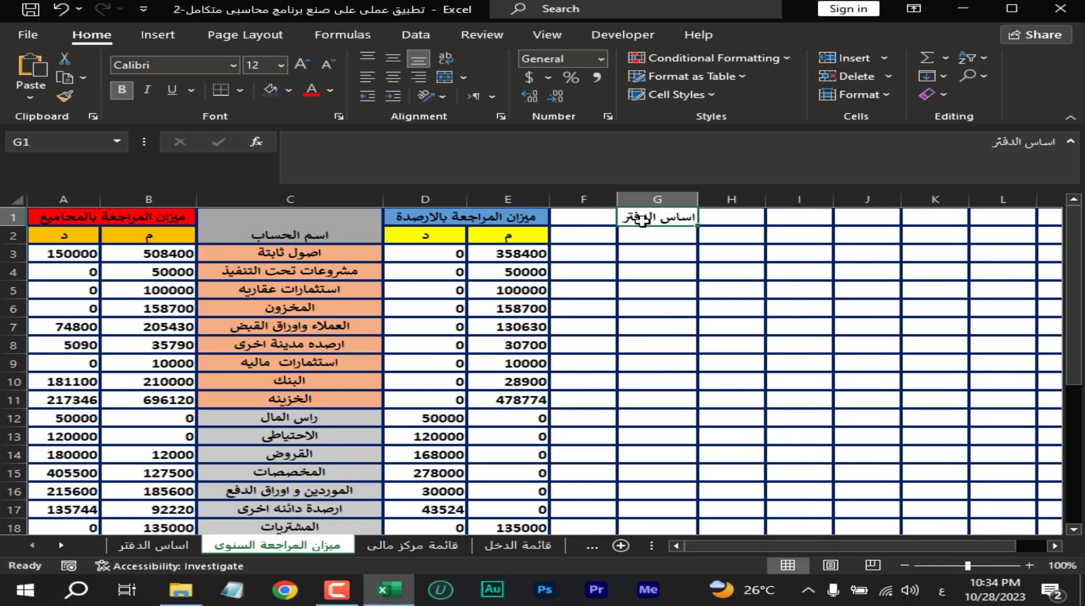
{"action": "key", "text": "ctrl+k"}
{"action": "left_click", "coordinate": [525, 425]}
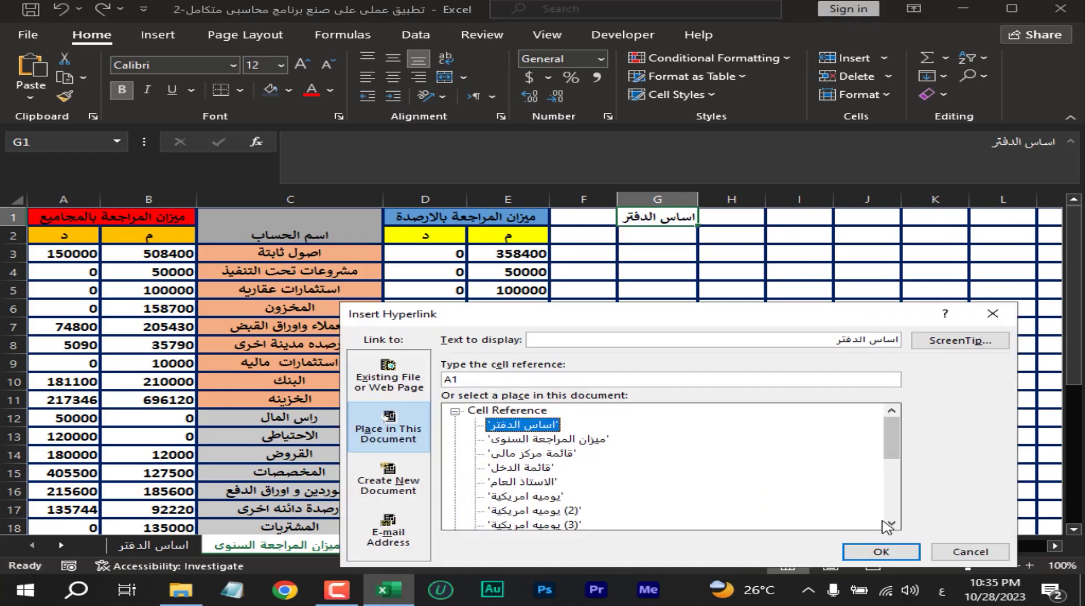
{"action": "left_click", "coordinate": [881, 551]}
{"action": "left_click", "coordinate": [743, 438]}
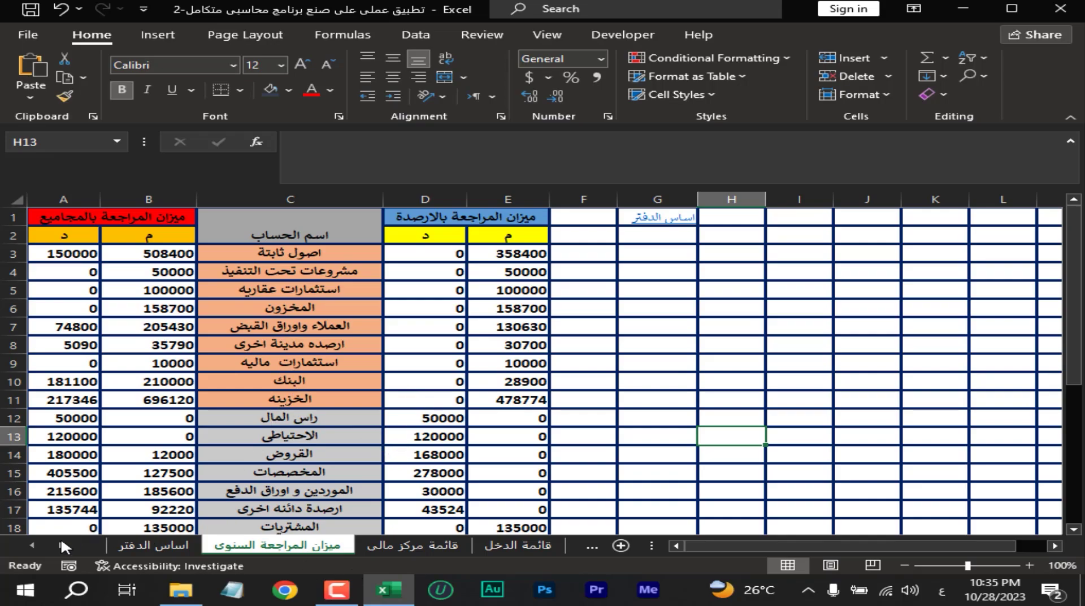
Test the G1 back-link and the قائمة مركز مالى and ميزان المراجعة السنوى buttons, ending on the trial balance.
{"action": "left_click", "coordinate": [667, 220]}
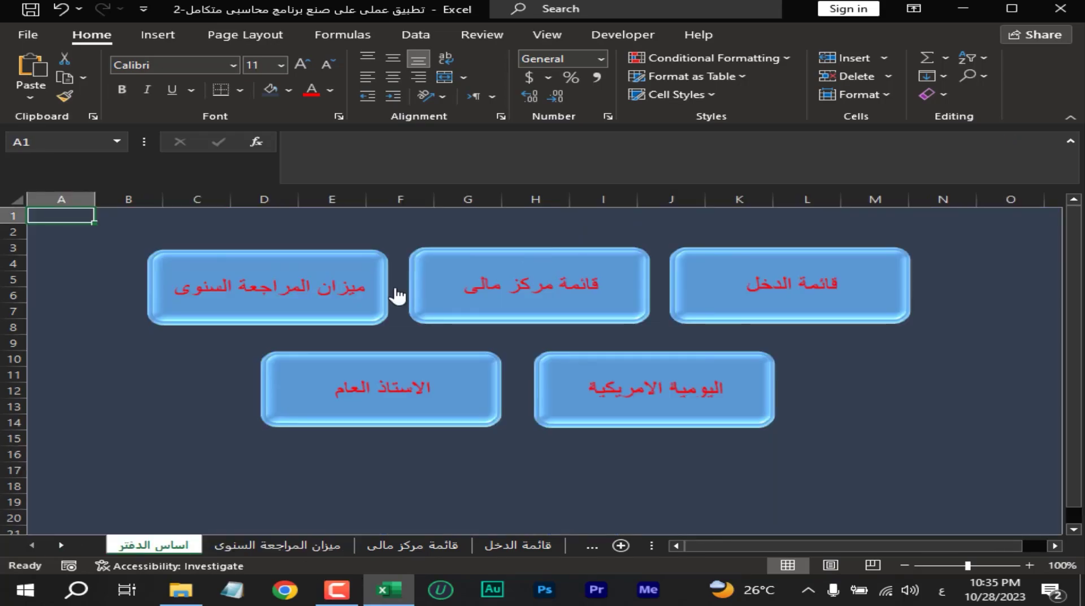
{"action": "left_click", "coordinate": [471, 294]}
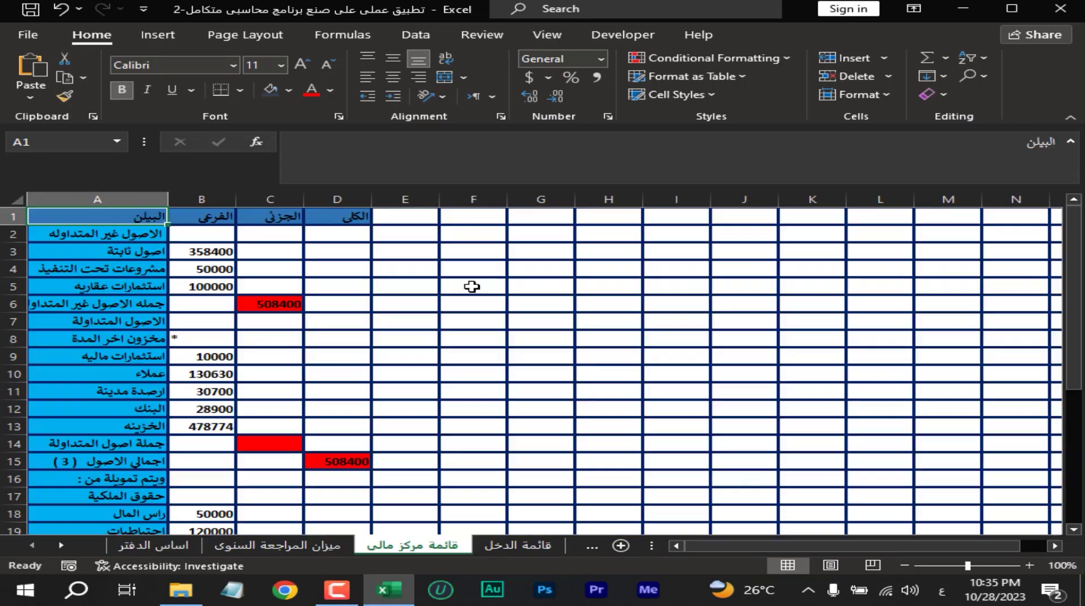
{"action": "left_click", "coordinate": [407, 214]}
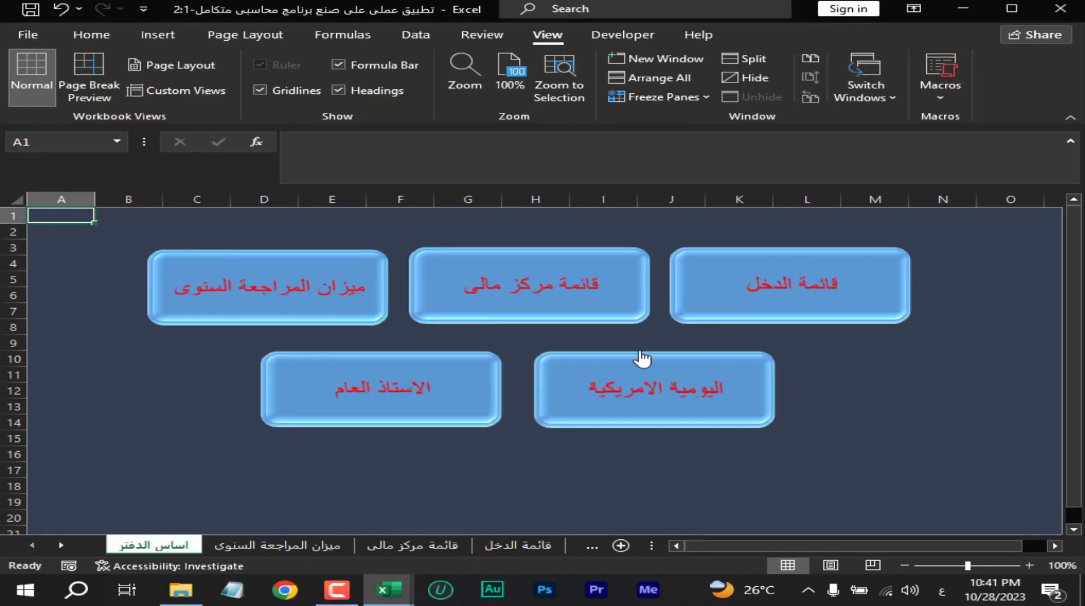
{"action": "left_click", "coordinate": [740, 342]}
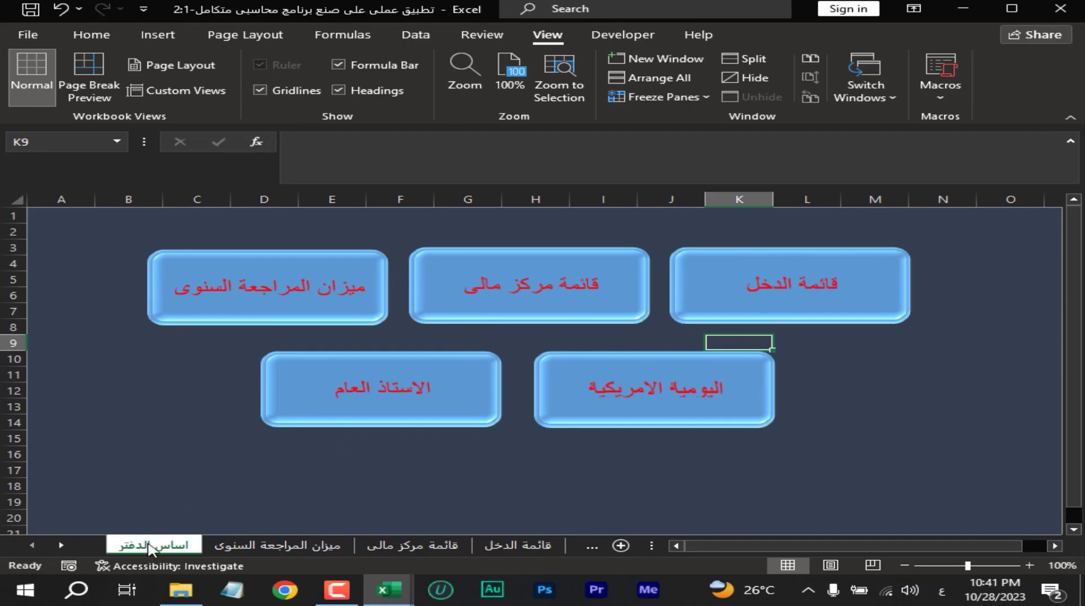
{"action": "left_click", "coordinate": [255, 291]}
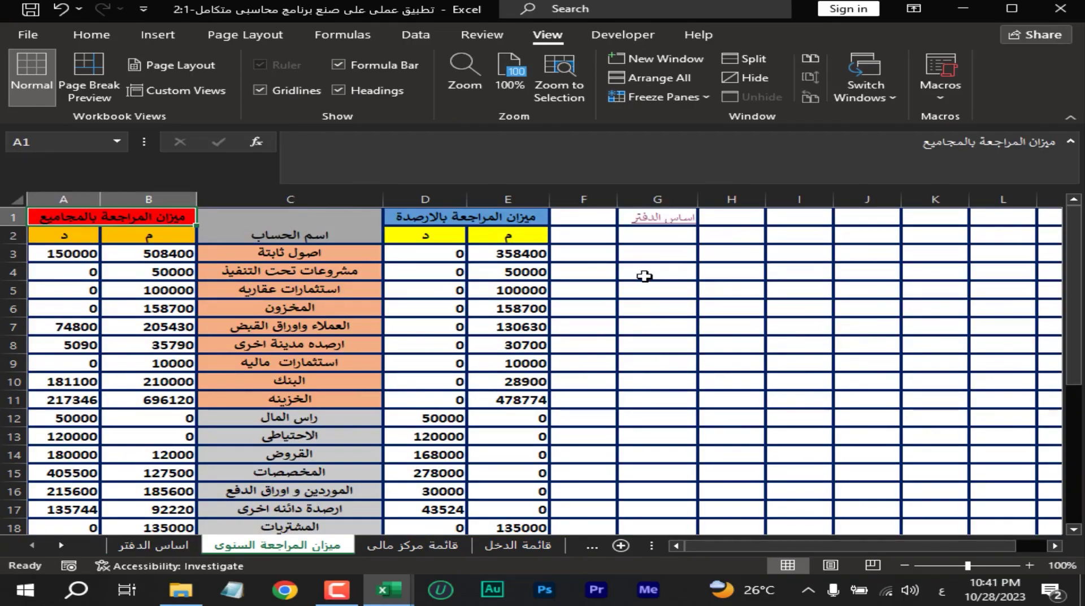
{"action": "left_click", "coordinate": [661, 220]}
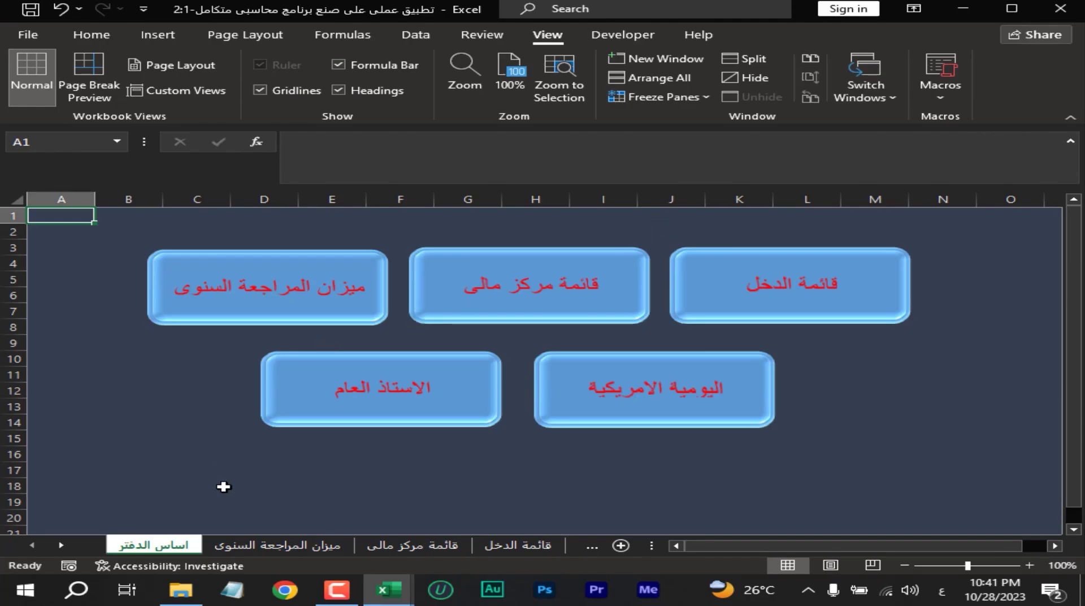
{"action": "left_click", "coordinate": [293, 318]}
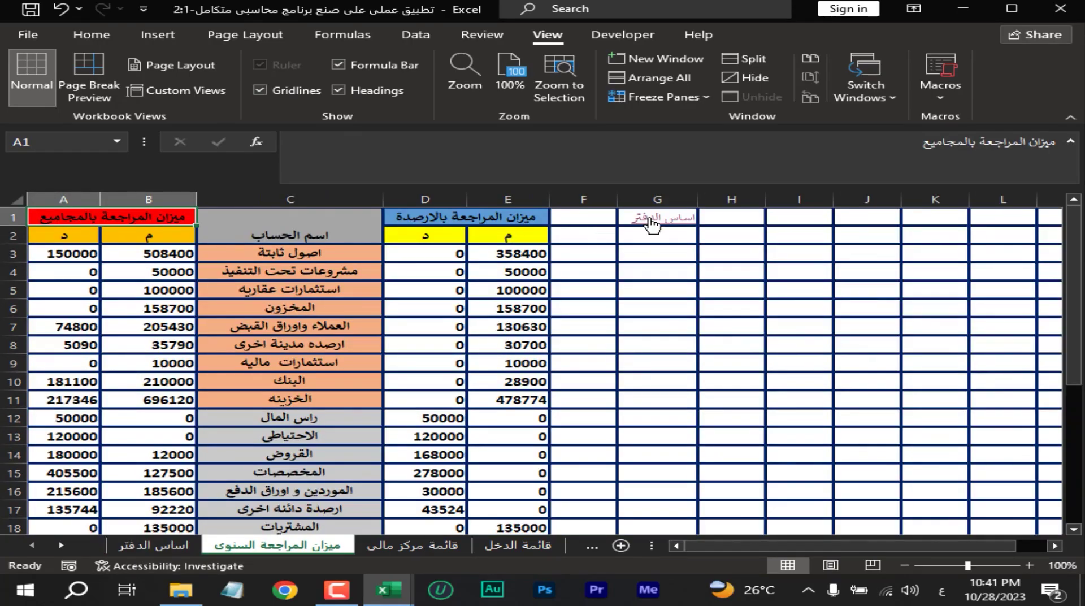
{"action": "left_click", "coordinate": [283, 220]}
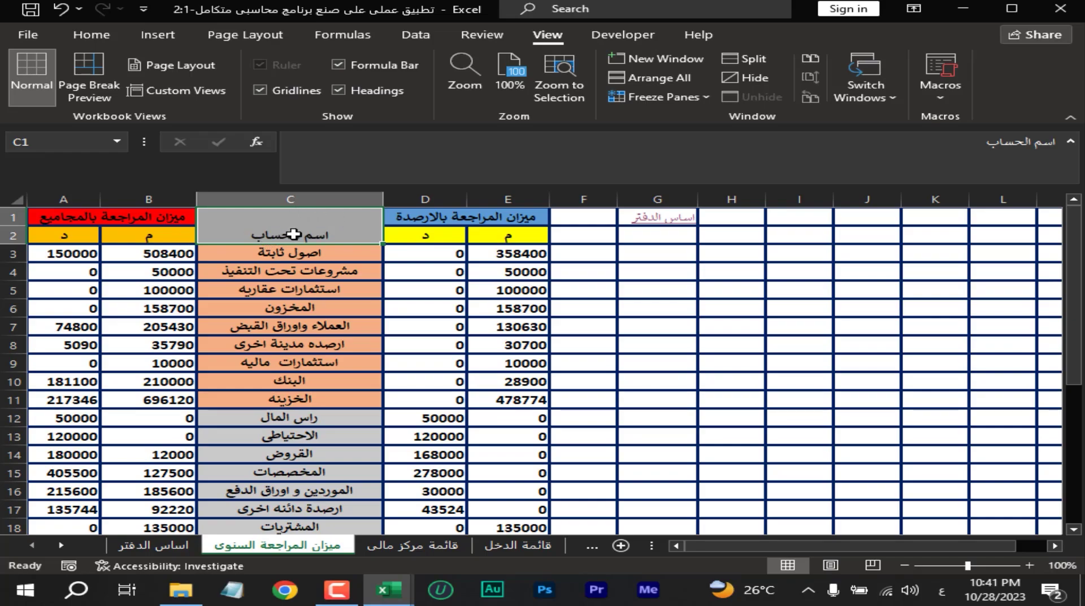
Unmerge the اسم الحساب header cells and select C1:C2.
{"action": "right_click", "coordinate": [284, 230]}
{"action": "left_click", "coordinate": [238, 223]}
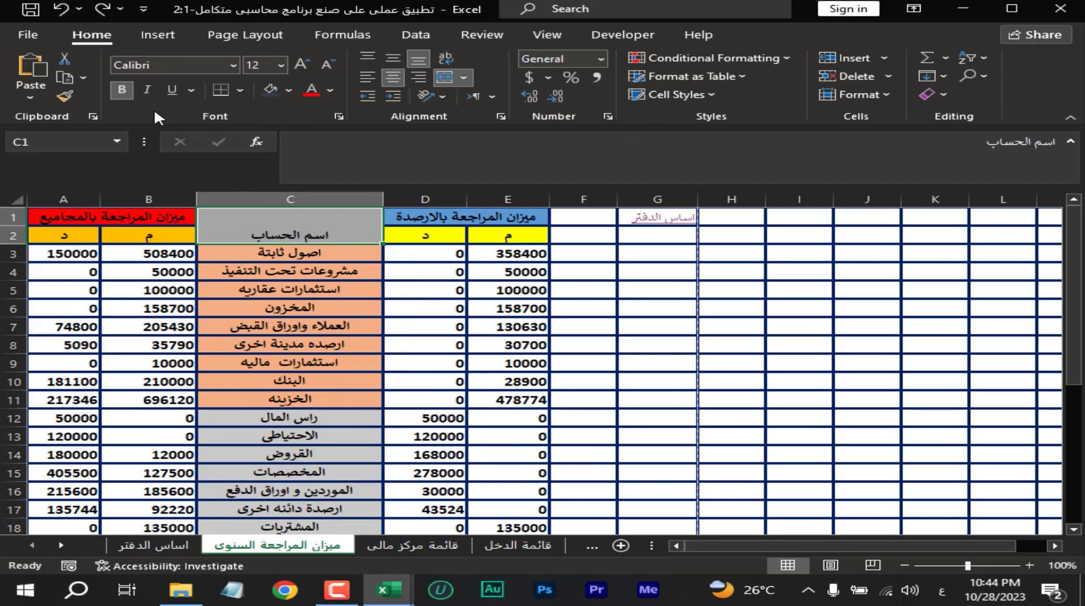
{"action": "left_click", "coordinate": [464, 77]}
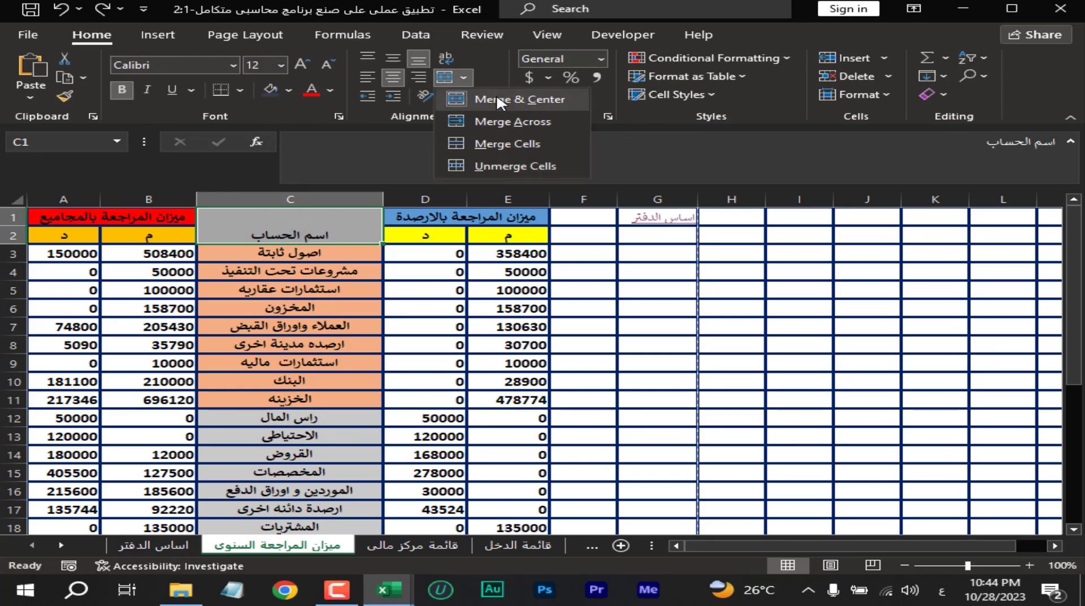
{"action": "left_click", "coordinate": [489, 166]}
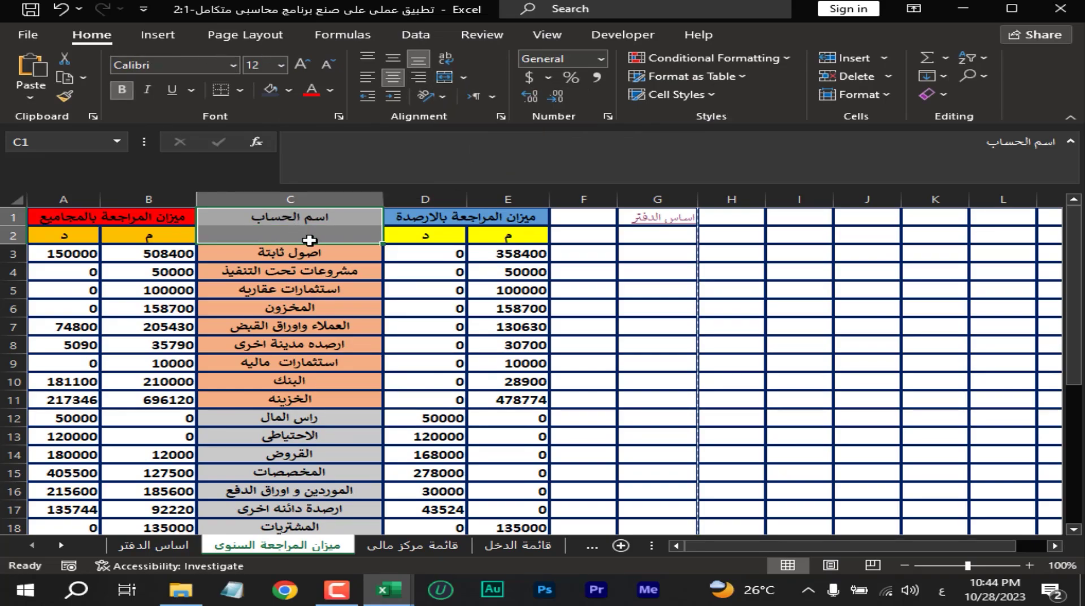
{"action": "left_click", "coordinate": [311, 236]}
{"action": "left_click", "coordinate": [342, 221]}
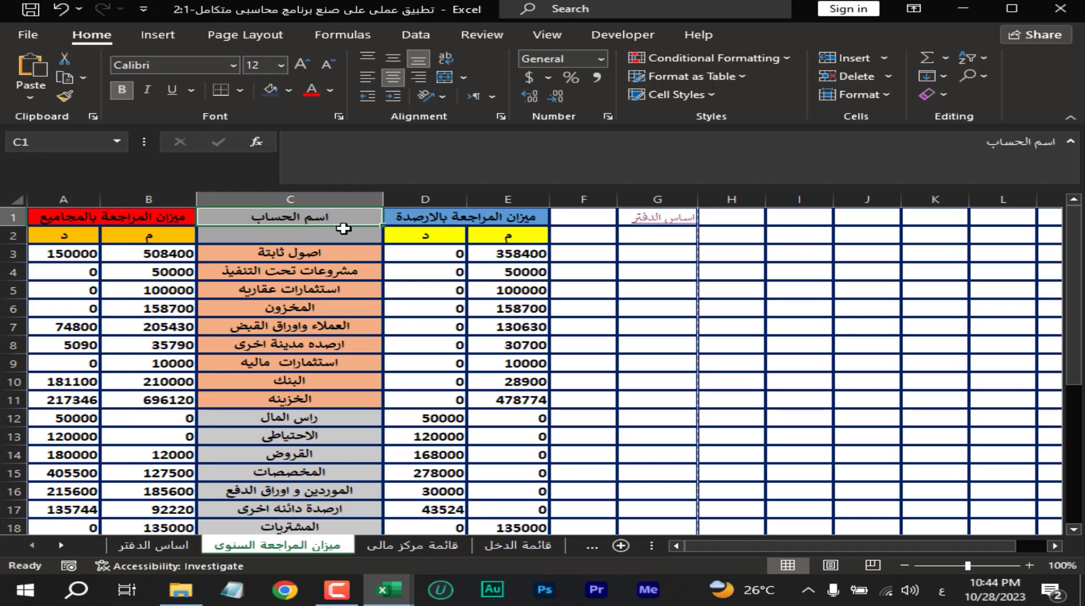
{"action": "left_click_drag", "start_coordinate": [342, 219], "coordinate": [342, 236]}
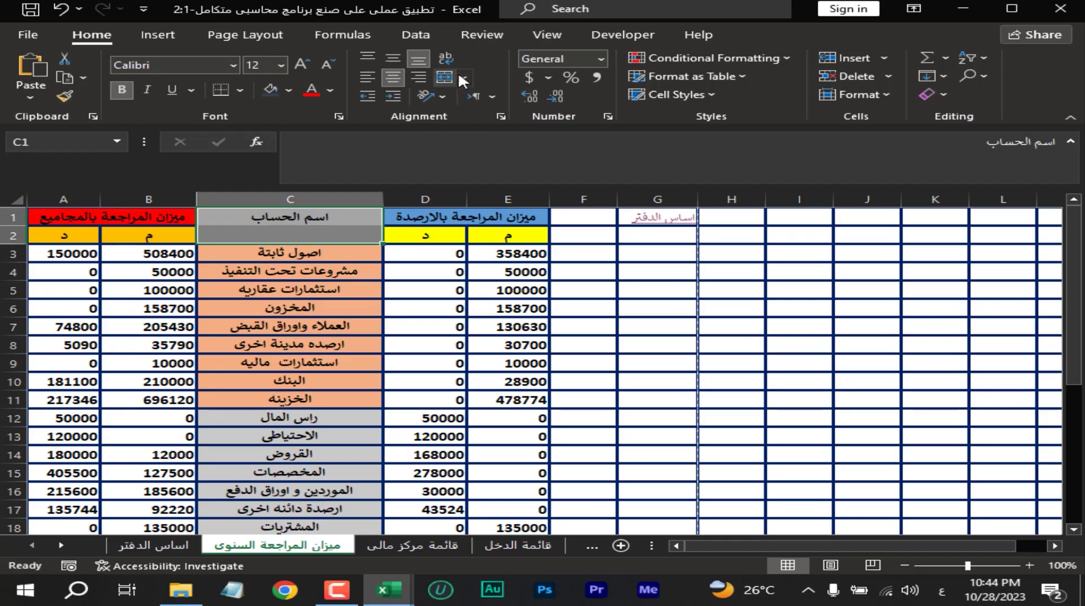
Toggle Merge & Center on C1:C2 a few times, leaving them unmerged.
{"action": "left_click", "coordinate": [463, 77]}
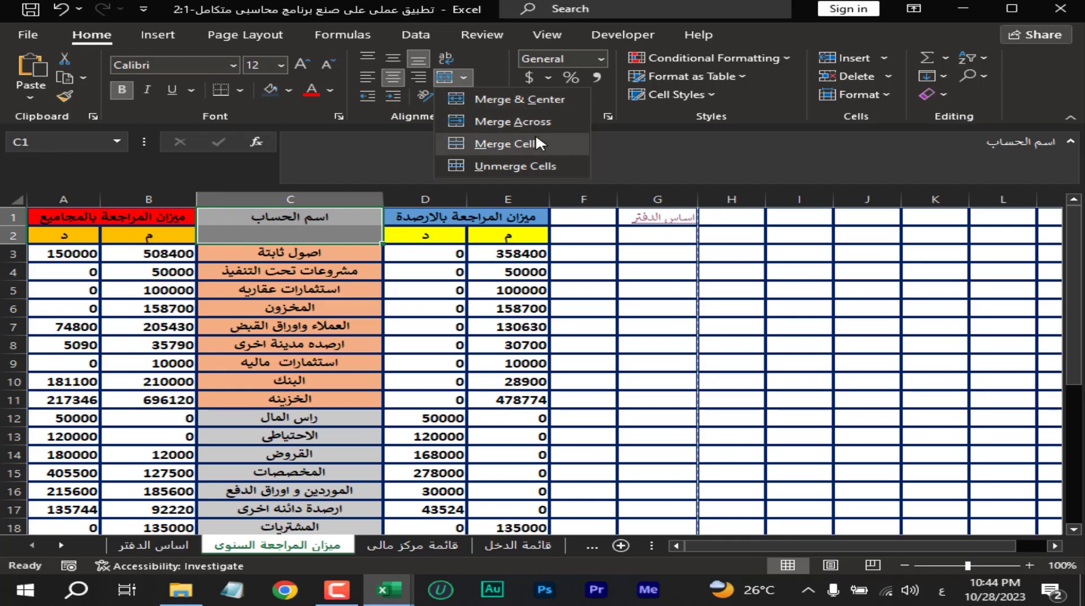
{"action": "left_click", "coordinate": [522, 143]}
{"action": "left_click", "coordinate": [464, 77]}
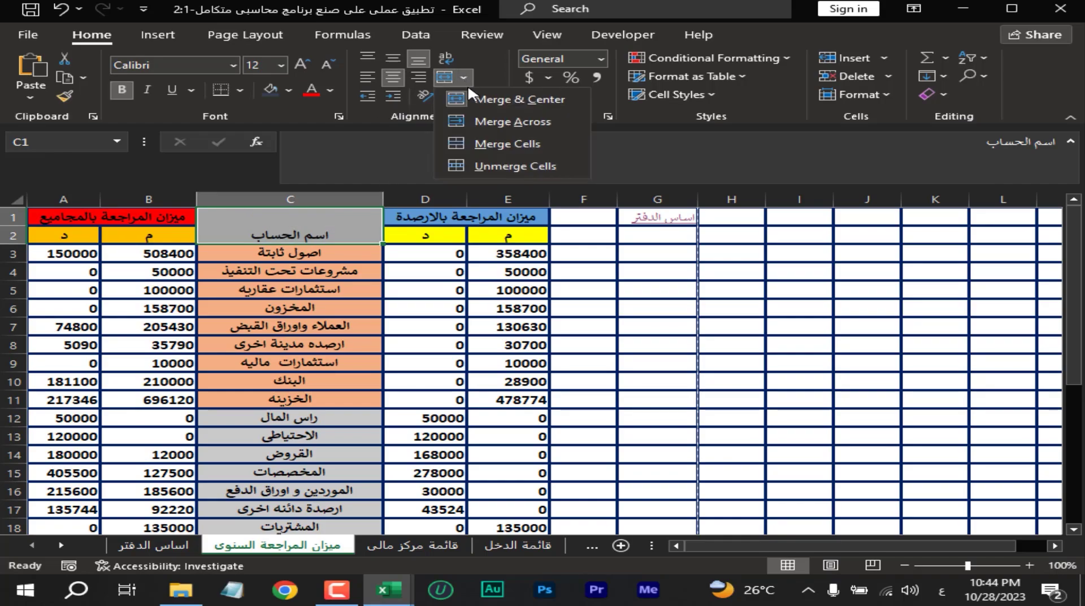
{"action": "left_click", "coordinate": [475, 94]}
{"action": "left_click", "coordinate": [464, 78]}
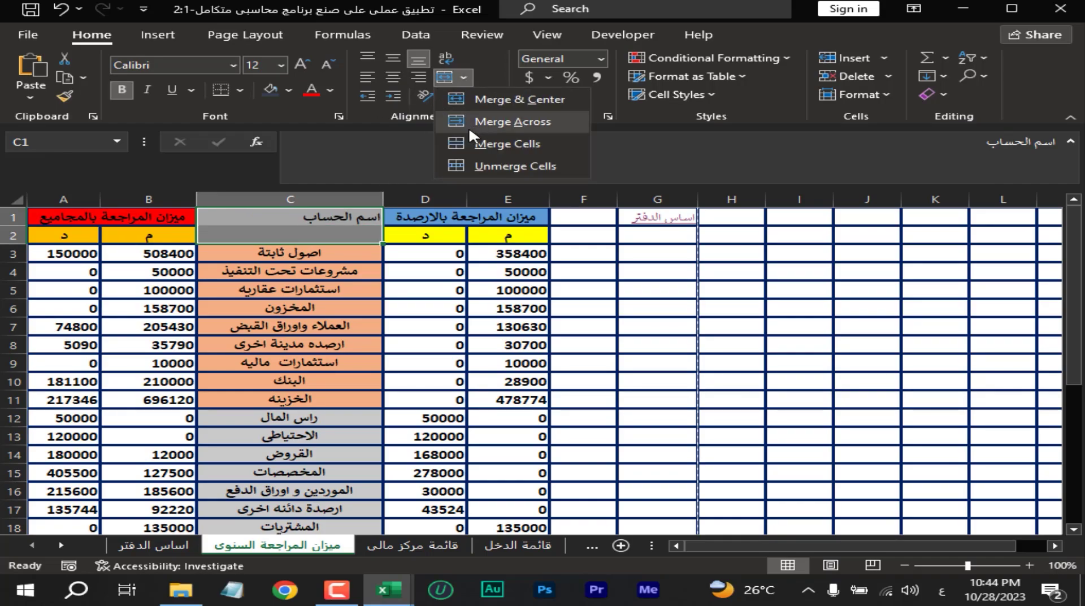
{"action": "left_click", "coordinate": [503, 145]}
{"action": "left_click", "coordinate": [464, 77]}
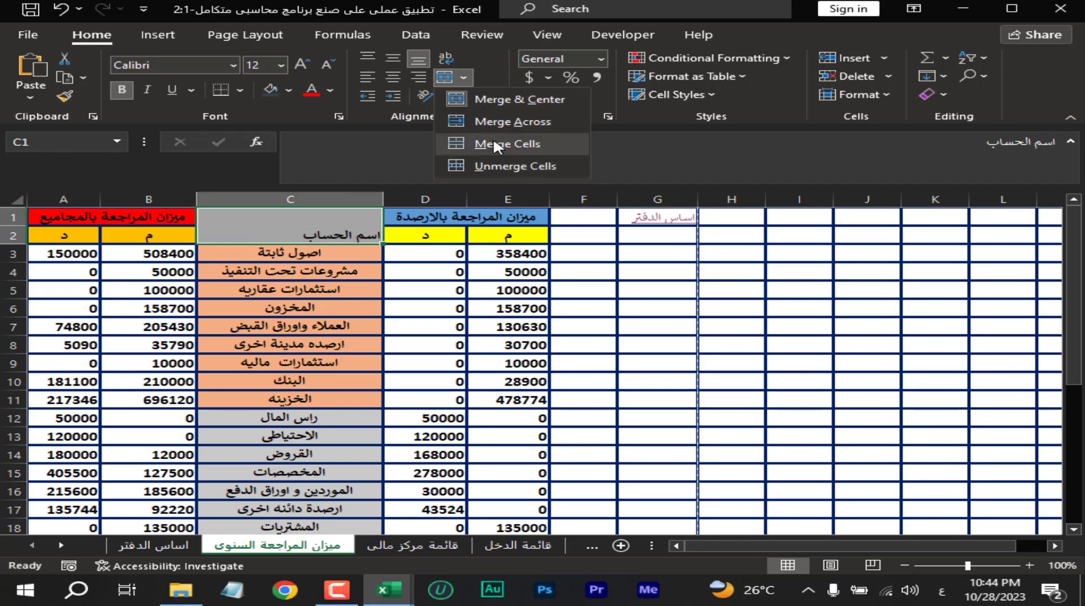
{"action": "left_click", "coordinate": [472, 166]}
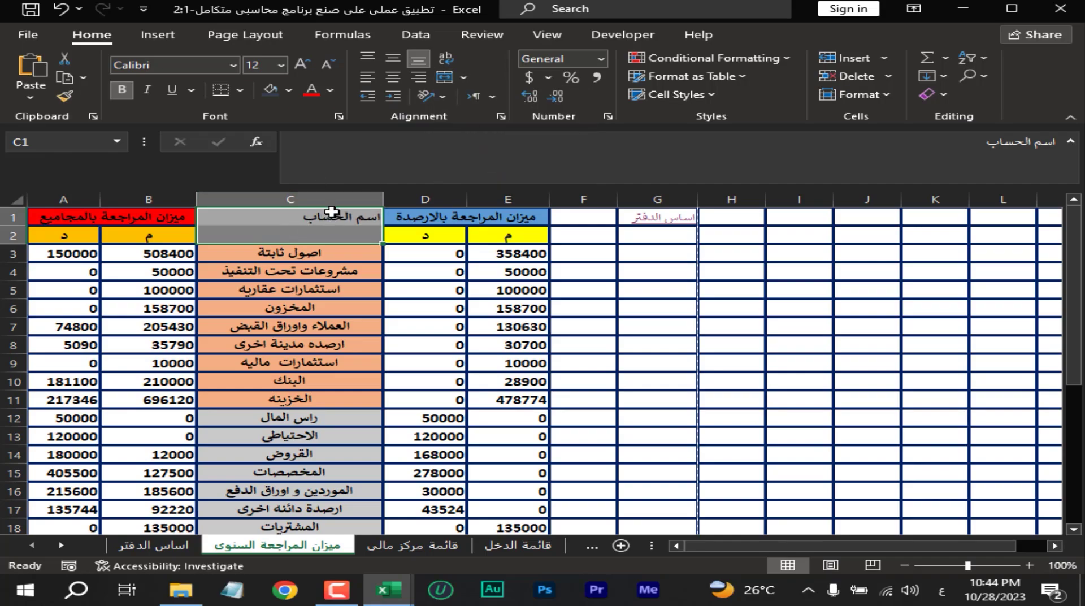
Cut the اسم الحساب header text from C1 into C2 and centre it.
{"action": "left_click", "coordinate": [331, 212]}
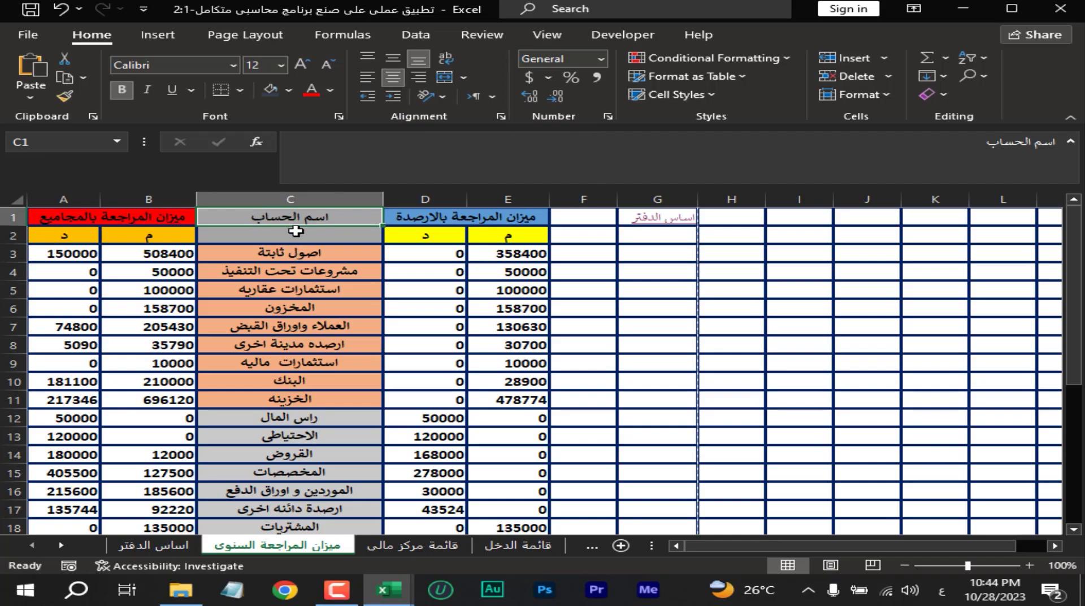
{"action": "double_click", "coordinate": [295, 216]}
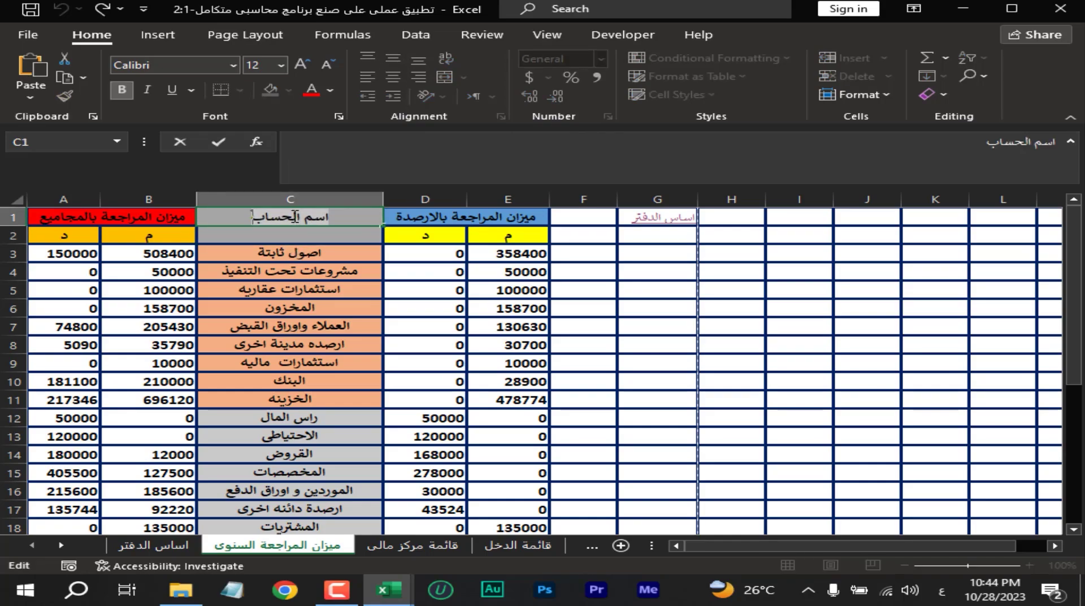
{"action": "key", "text": "shift+Home"}
{"action": "key", "text": "ctrl+x"}
{"action": "key", "text": "Return"}
{"action": "key", "text": "ctrl+v"}
{"action": "left_click", "coordinate": [392, 76]}
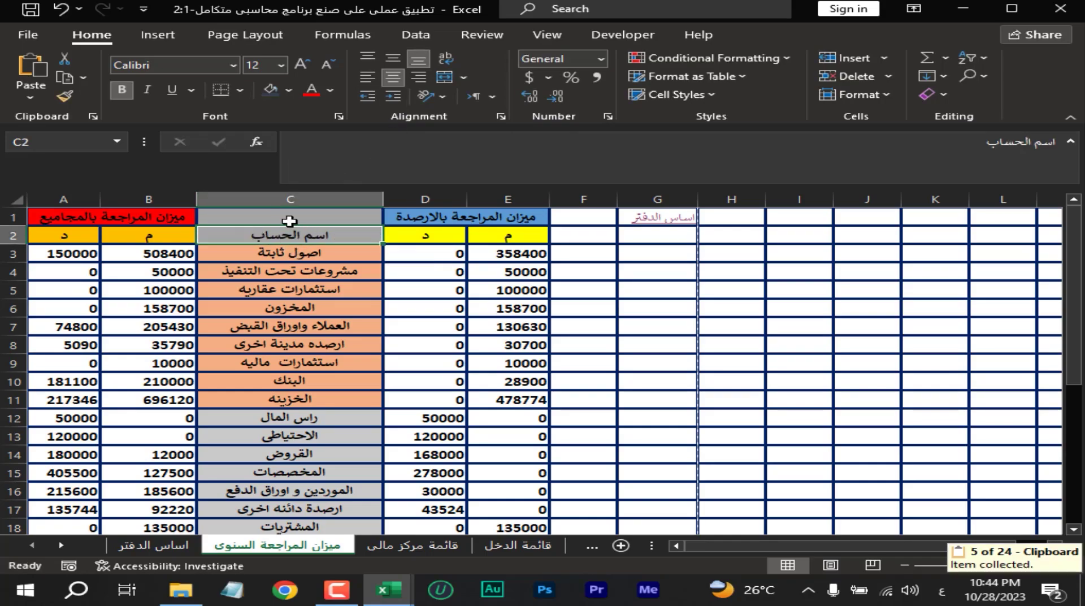
Enter the label 'أساس الدفتر' in cell C1.
{"action": "left_click", "coordinate": [289, 211]}
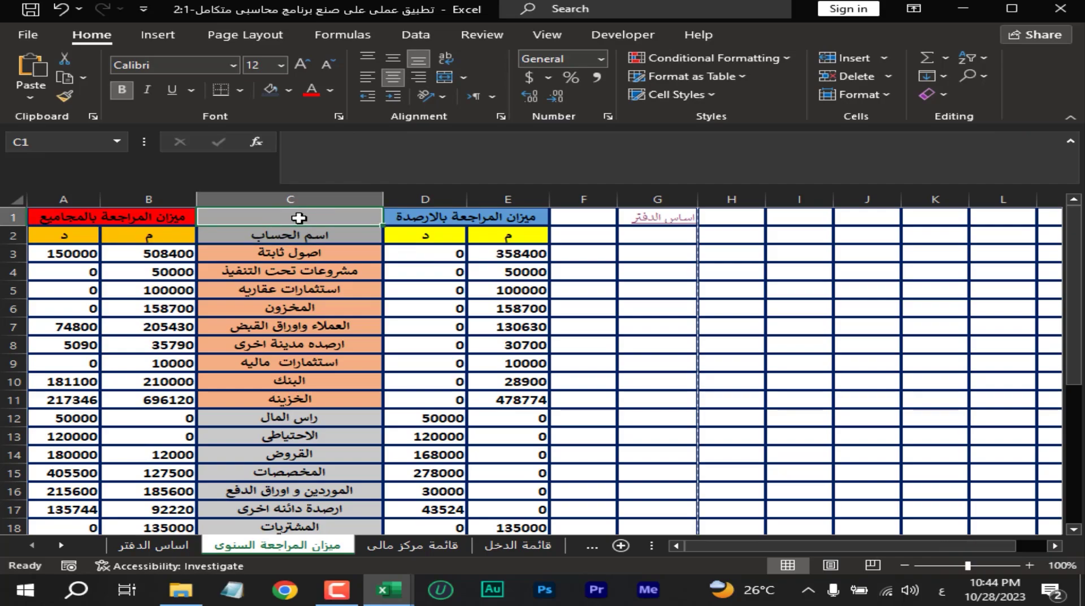
{"action": "type", "text": "أساس الدفتر"}
{"action": "key", "text": "ctrl+Return"}
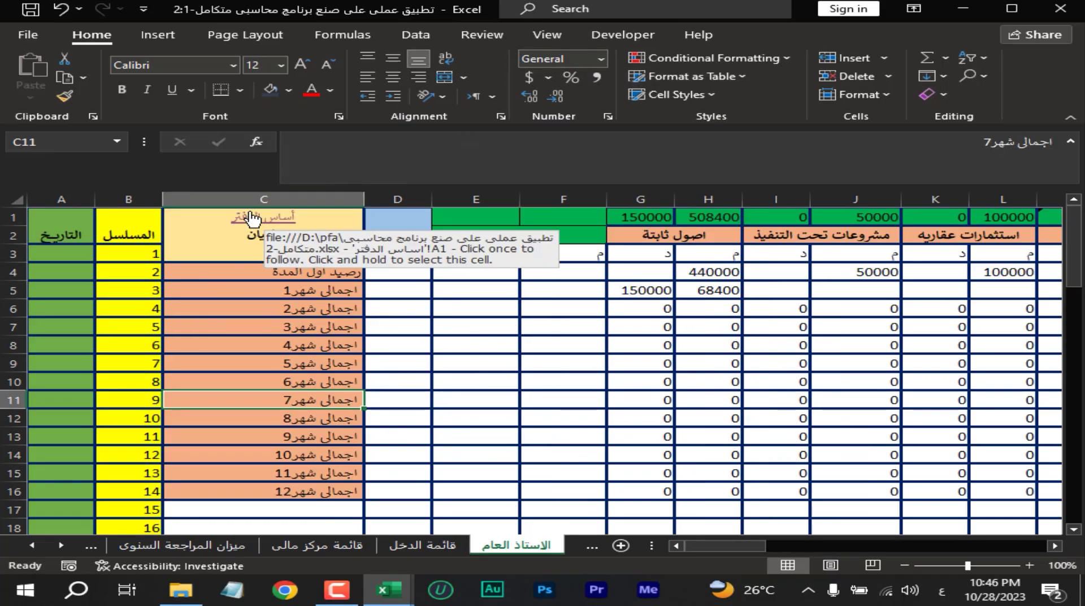
Test the ledger back-link, then the ميزان المراجعة السنوى and قائمة مركز مالى buttons and their back-links.
{"action": "left_click", "coordinate": [249, 210]}
{"action": "left_click", "coordinate": [261, 303]}
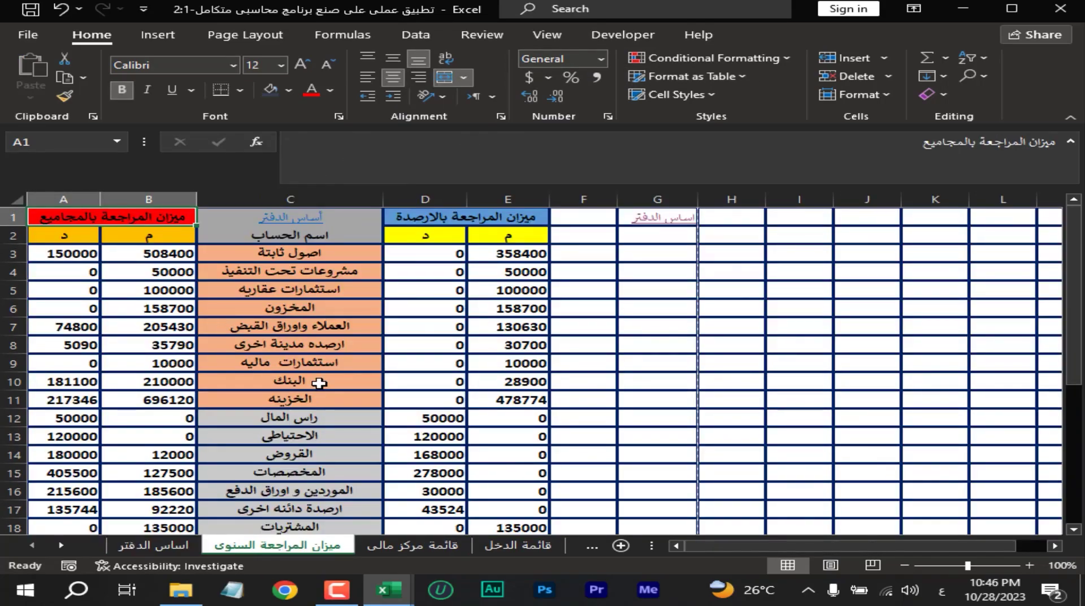
{"action": "left_click", "coordinate": [290, 217]}
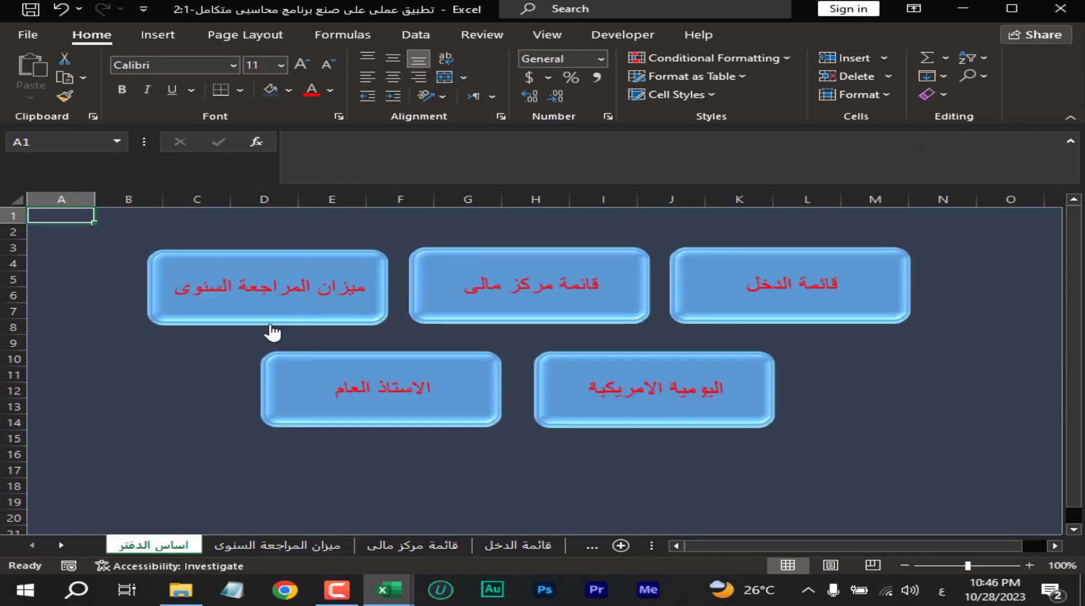
{"action": "left_click", "coordinate": [197, 341]}
{"action": "left_click", "coordinate": [564, 303]}
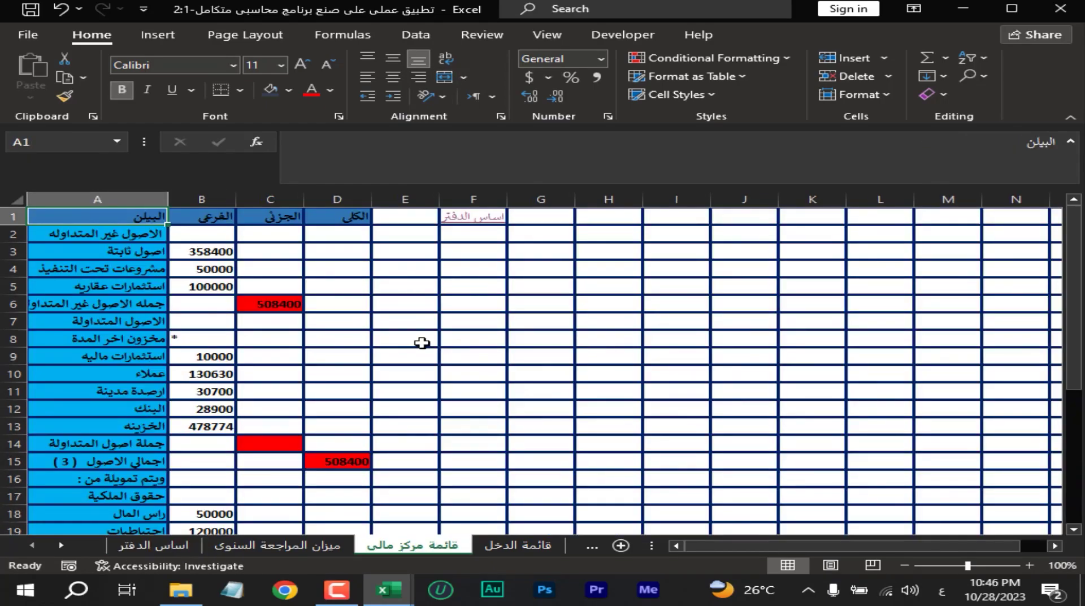
{"action": "left_click", "coordinate": [467, 217]}
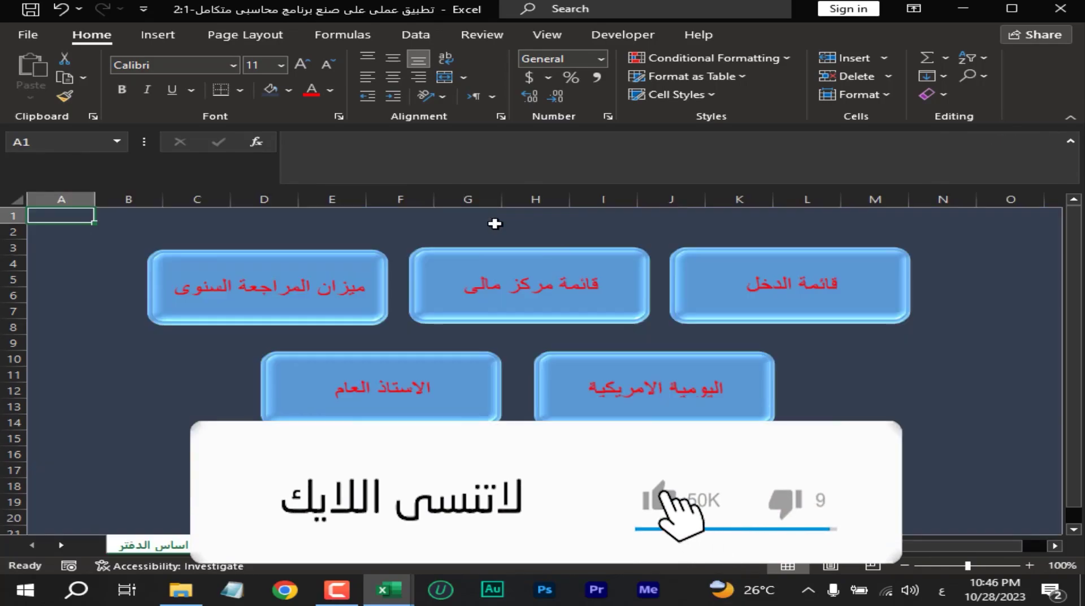
Test the الاستاذ العام and قائمة الدخل buttons and their back-links to the menu.
{"action": "left_click", "coordinate": [435, 379]}
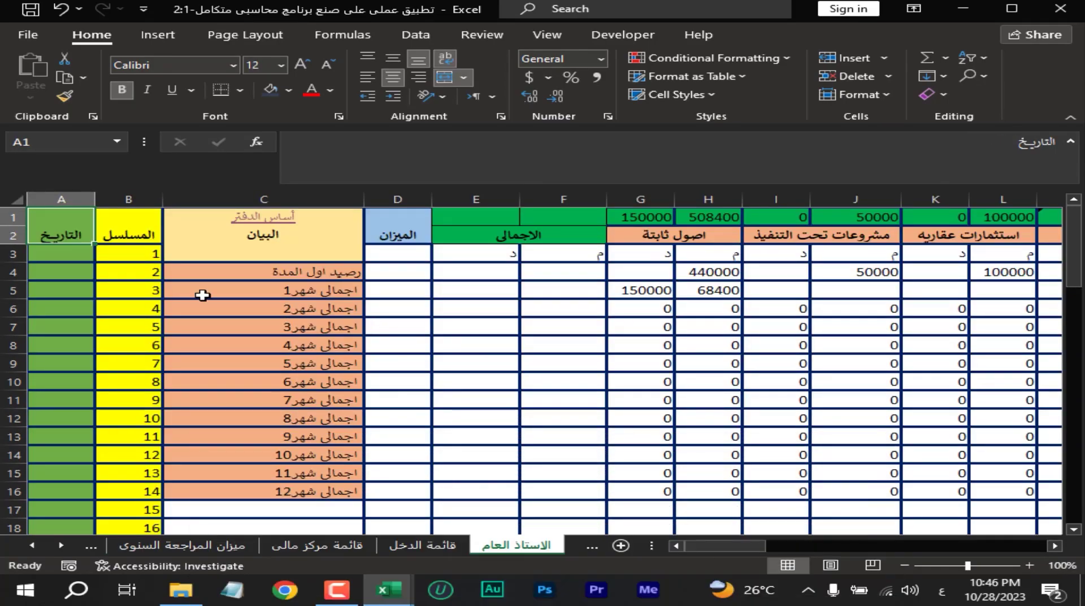
{"action": "left_click", "coordinate": [252, 218]}
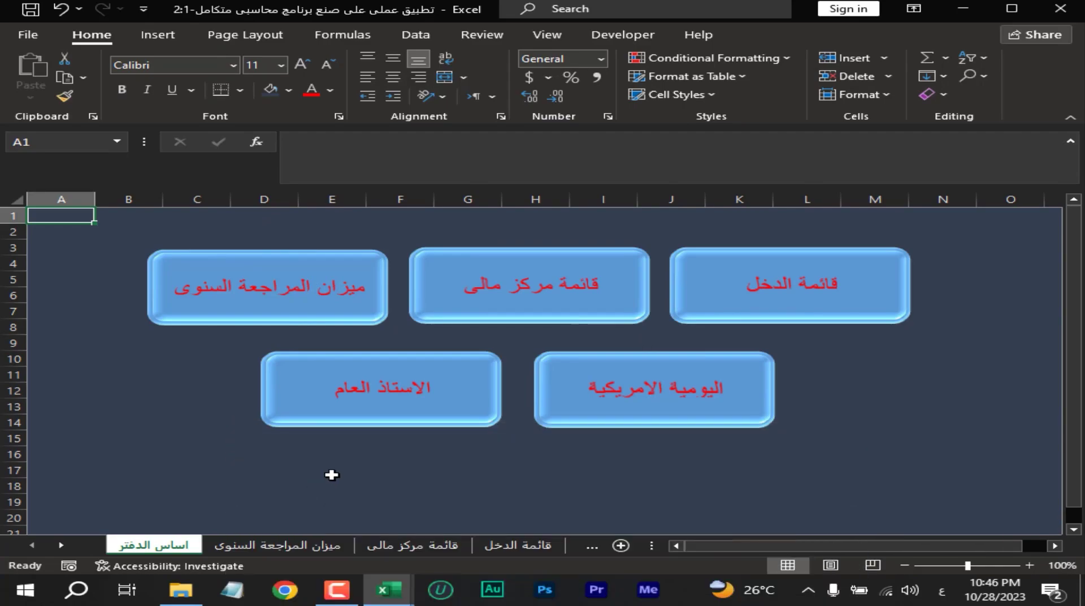
{"action": "left_click", "coordinate": [509, 545]}
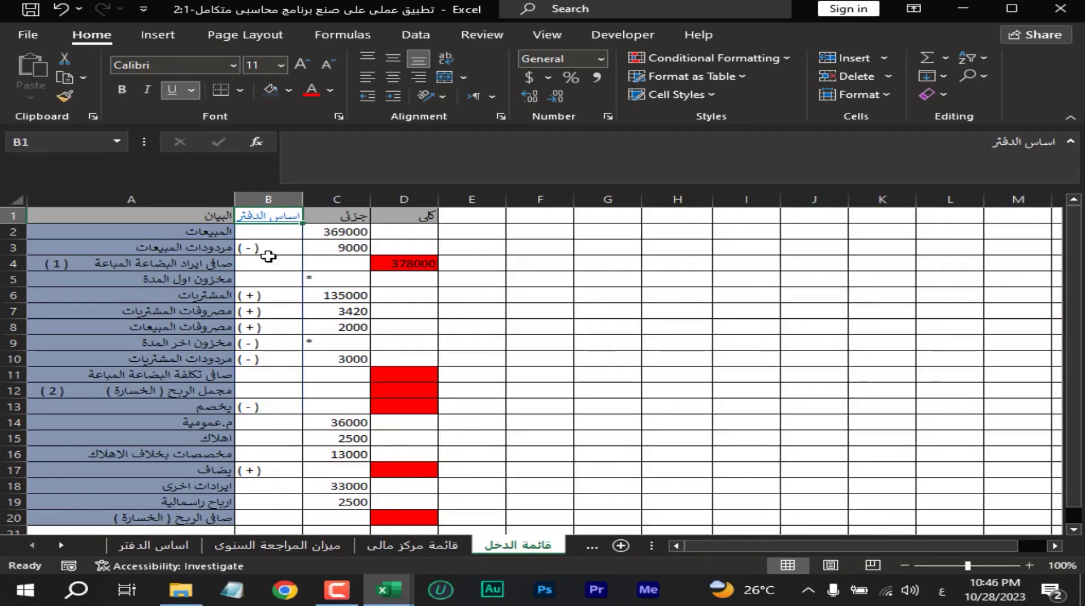
{"action": "left_click", "coordinate": [276, 218]}
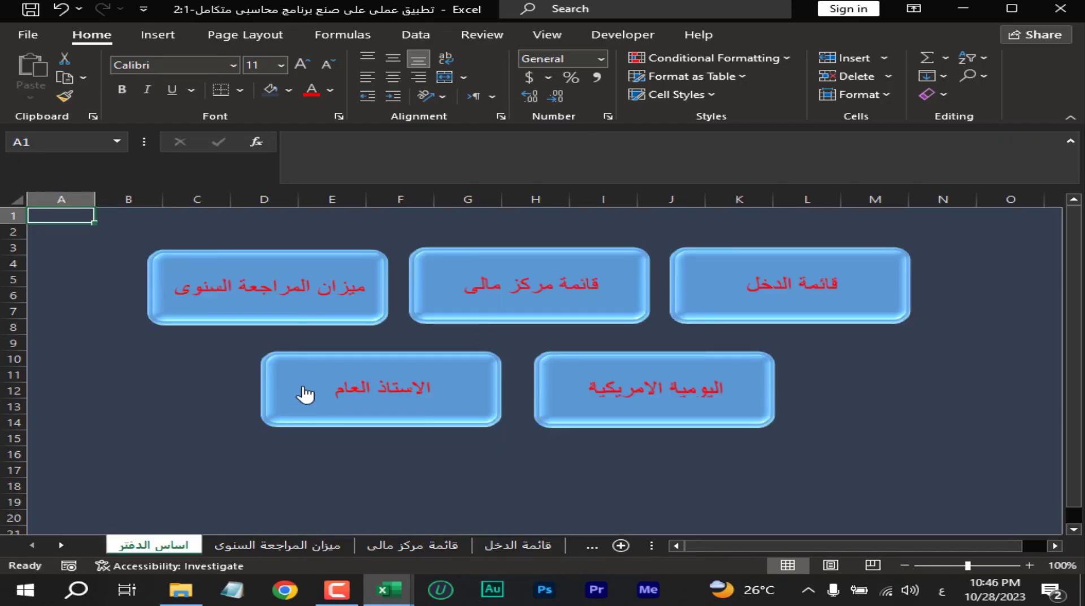
{"action": "left_click", "coordinate": [419, 415]}
{"action": "left_click", "coordinate": [279, 226]}
{"action": "left_click", "coordinate": [767, 308]}
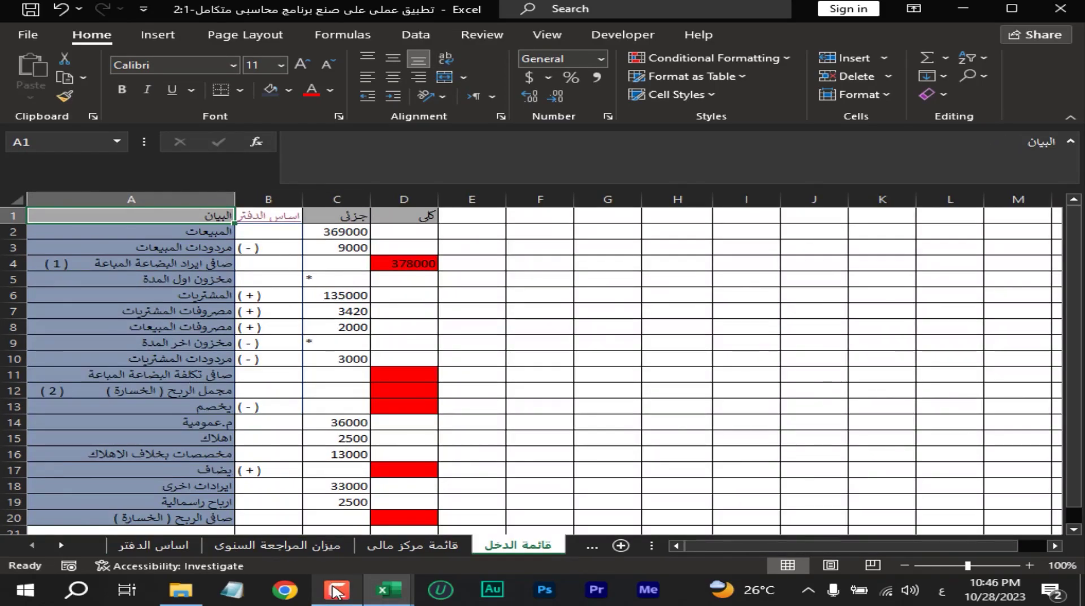
{"action": "left_click", "coordinate": [272, 218]}
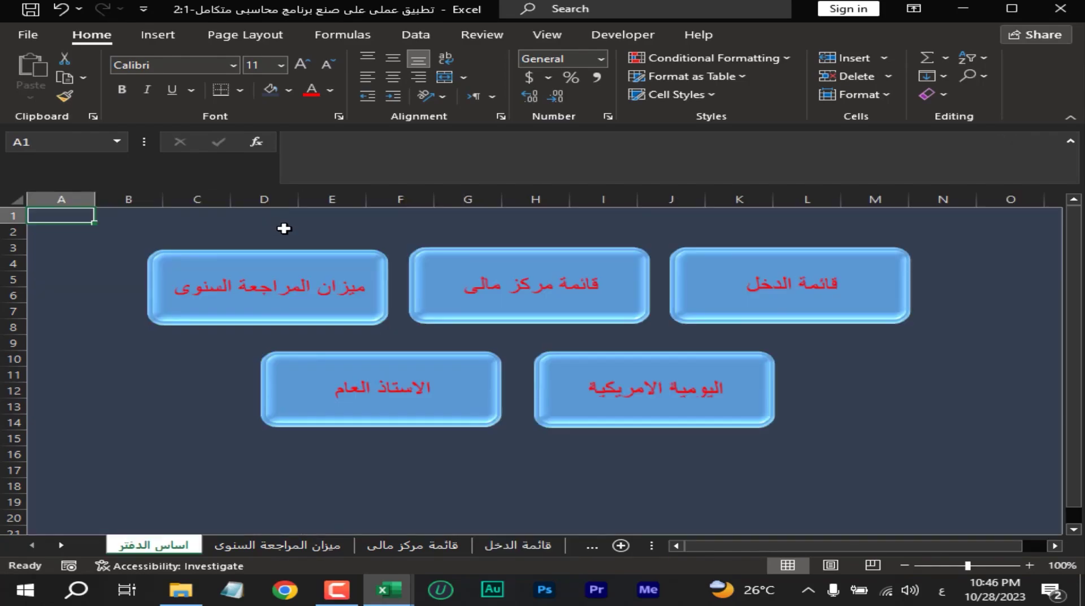
Recheck the ميزان المراجعة السنوى, قائمة الدخل and الاستاذ العام links, ending on the menu sheet.
{"action": "left_click", "coordinate": [280, 294]}
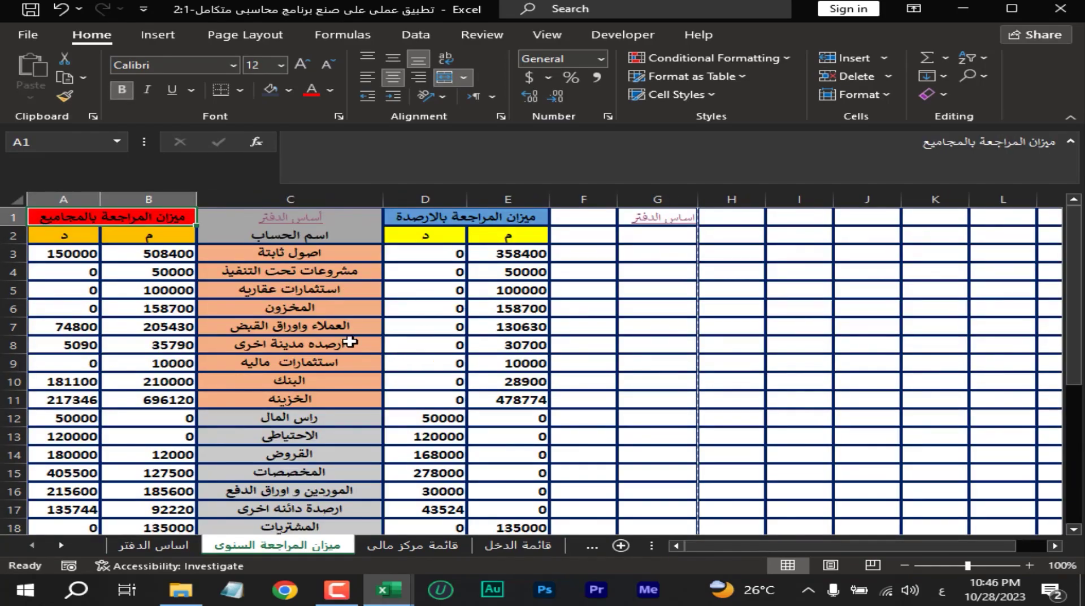
{"action": "left_click", "coordinate": [290, 218]}
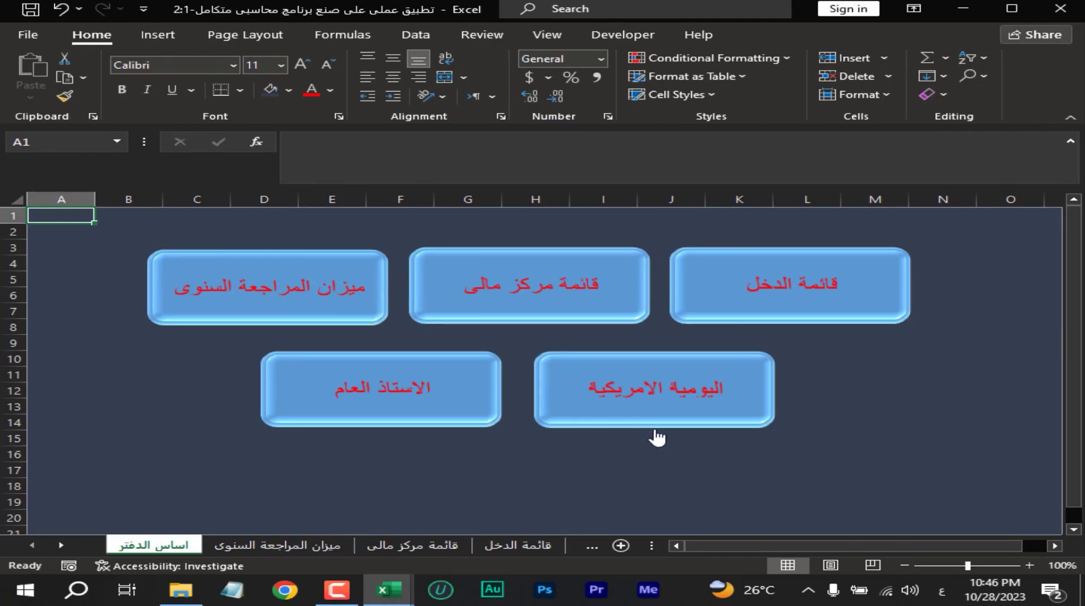
{"action": "left_click", "coordinate": [785, 296]}
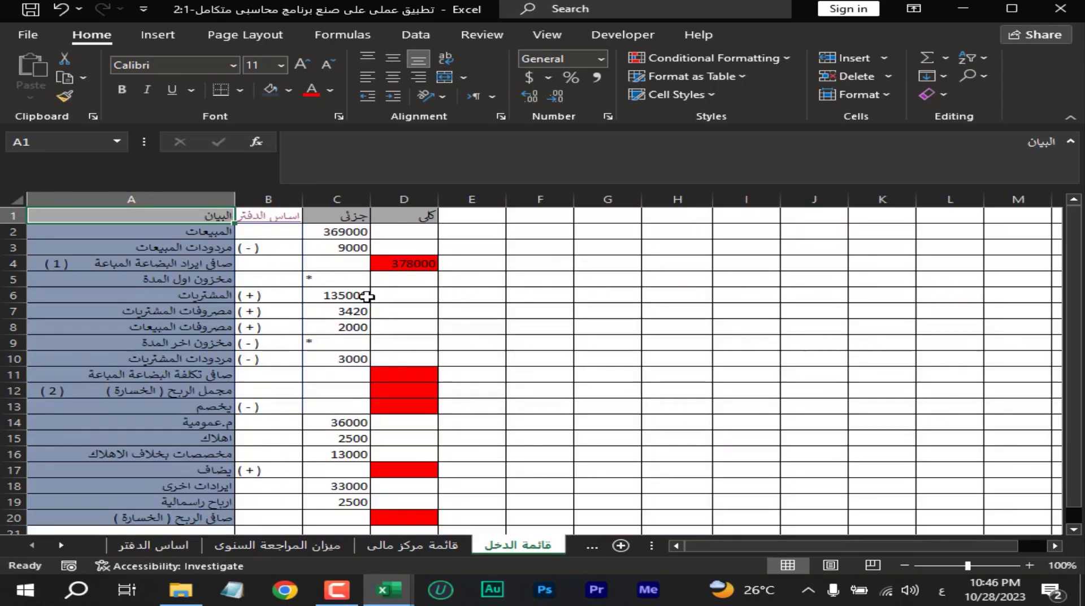
{"action": "left_click", "coordinate": [272, 214]}
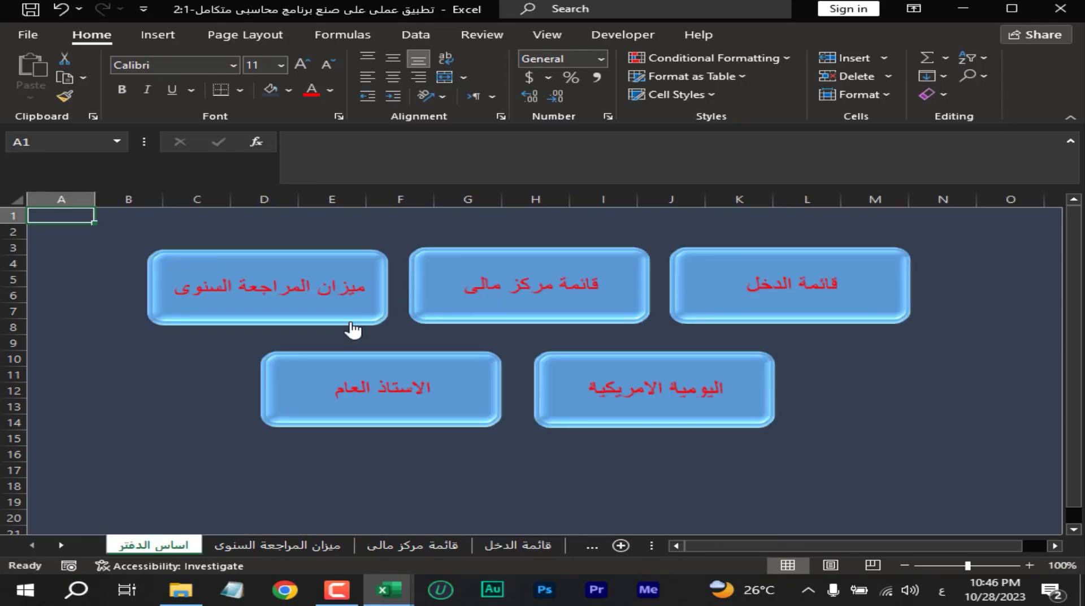
{"action": "left_click", "coordinate": [387, 379]}
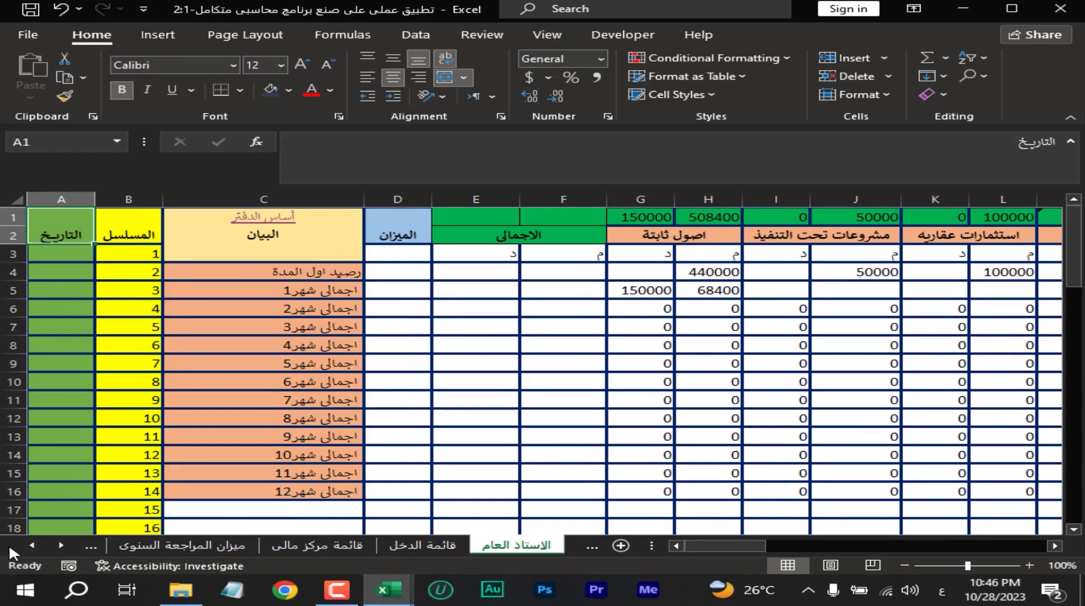
{"action": "left_click", "coordinate": [279, 216]}
{"action": "left_click", "coordinate": [278, 216]}
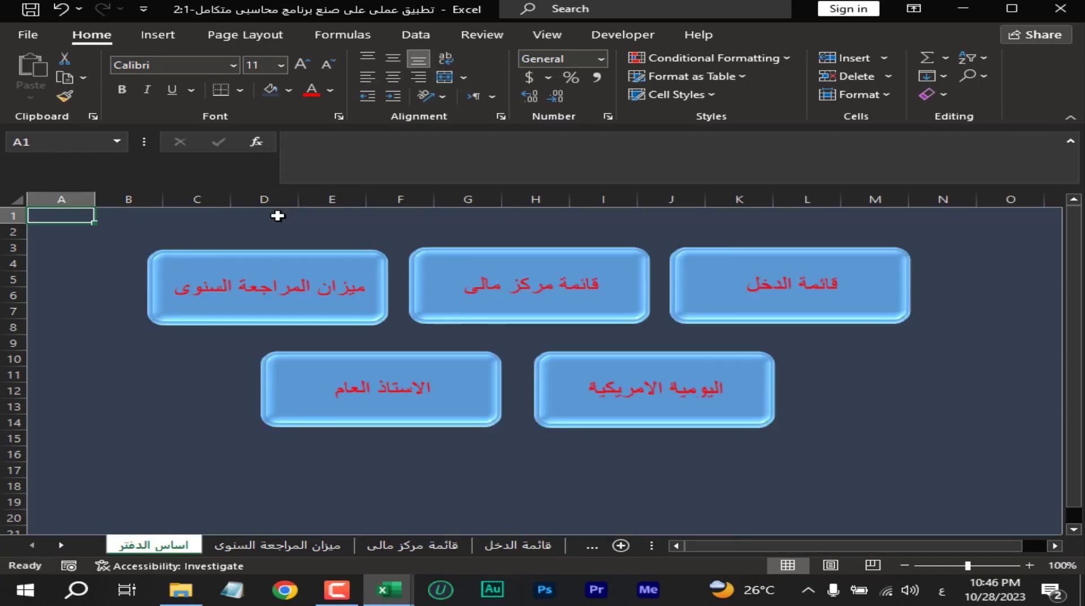